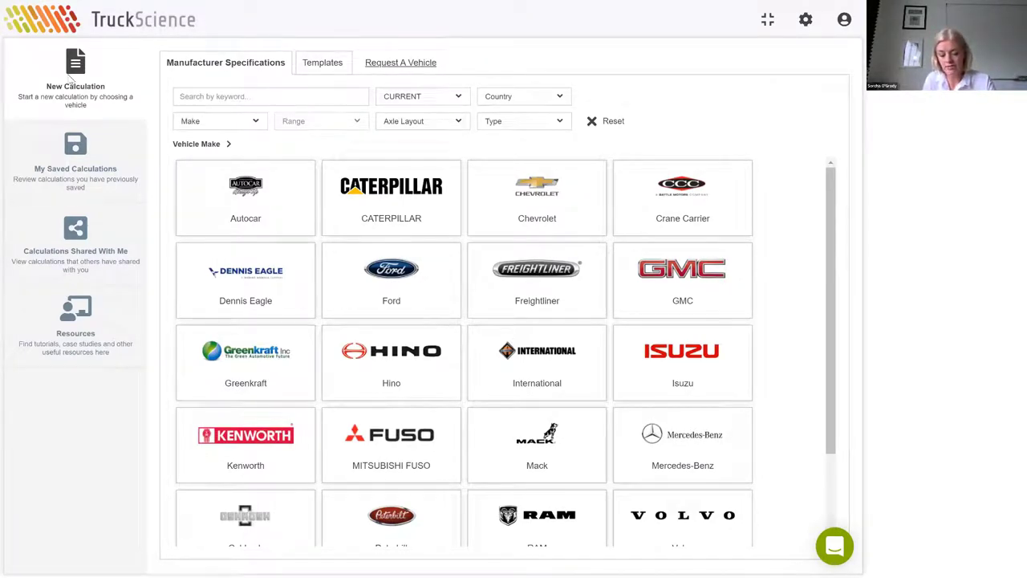
- Pick the Kenworth make, T880 range and 6X4 axle layout from the manufacturer vehicles
{"action": "left_click", "coordinate": [238, 443]}
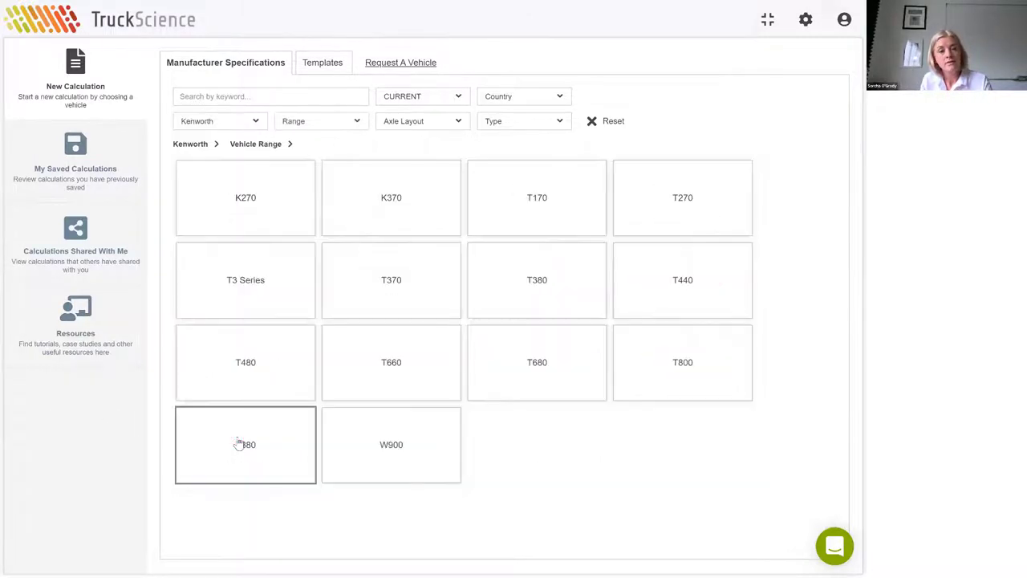
{"action": "left_click", "coordinate": [263, 454]}
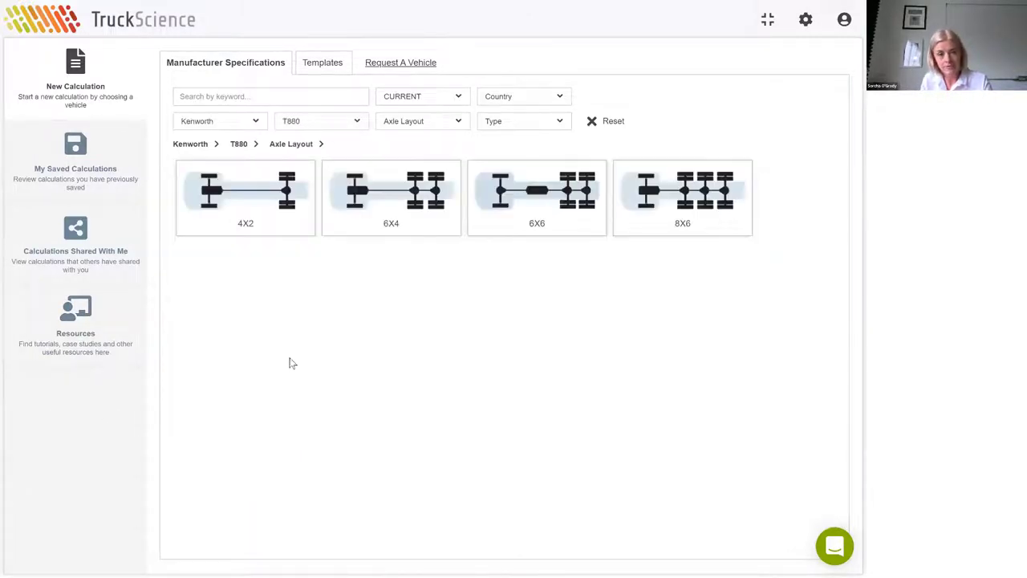
{"action": "left_click", "coordinate": [382, 216]}
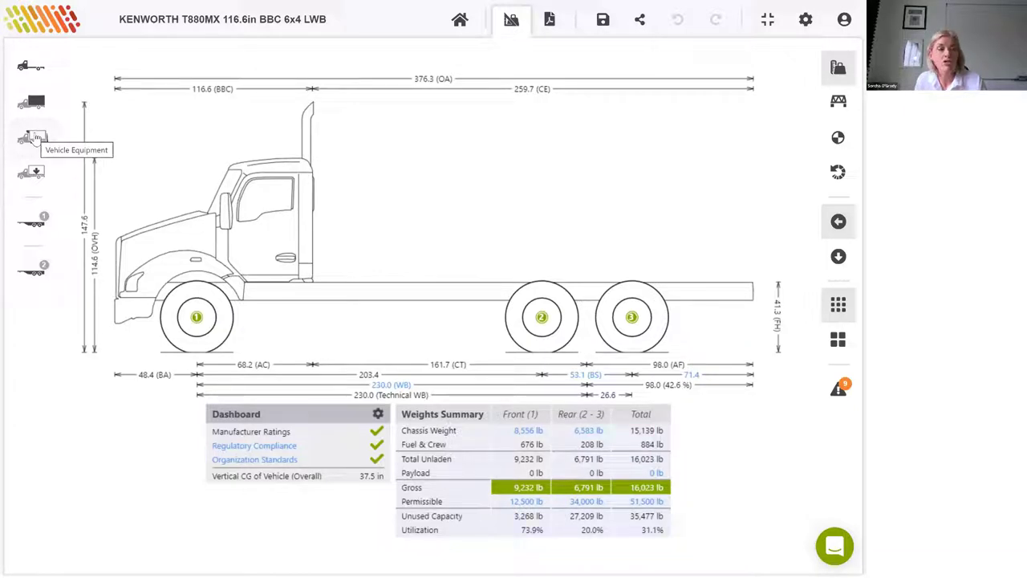
- Bring up the Add Equipment panel from the Vehicle Equipment toolbar icon
{"action": "left_click", "coordinate": [35, 174]}
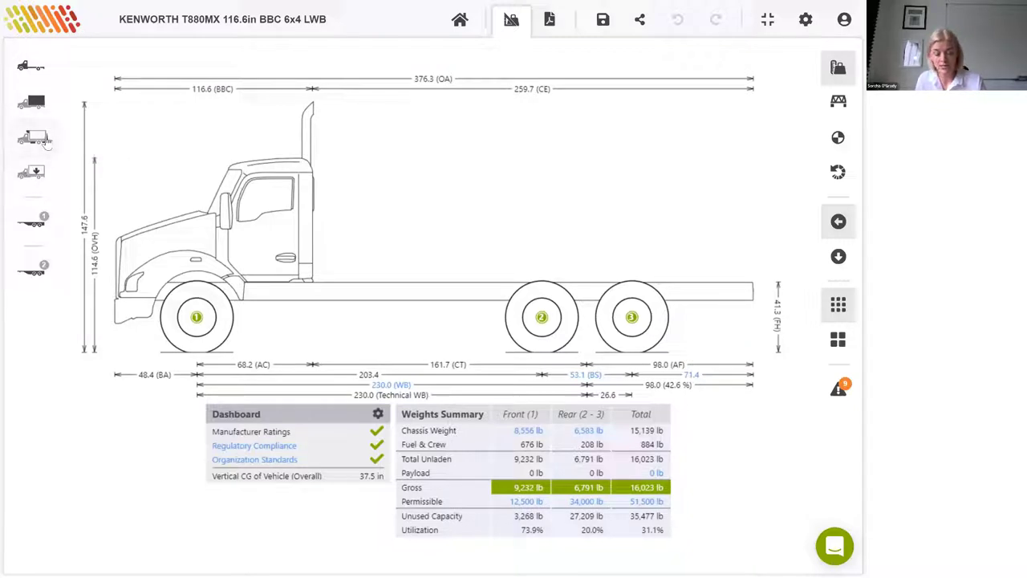
- Search hooklifts for 'stellar slider50' and fit the STELLAR SLIDER50 w/54-62" HH Manual model
{"action": "left_click", "coordinate": [47, 140]}
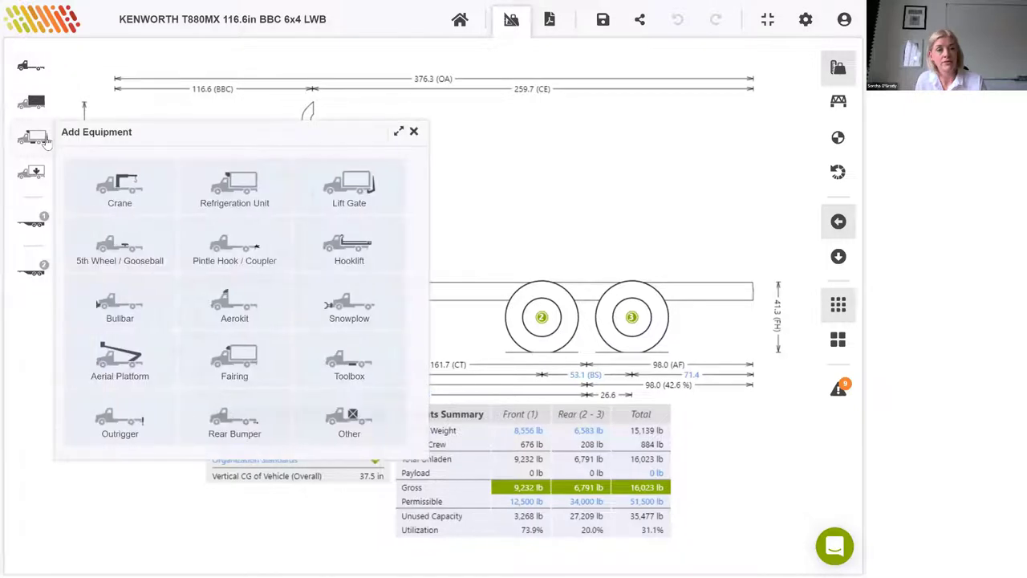
{"action": "left_click", "coordinate": [338, 245]}
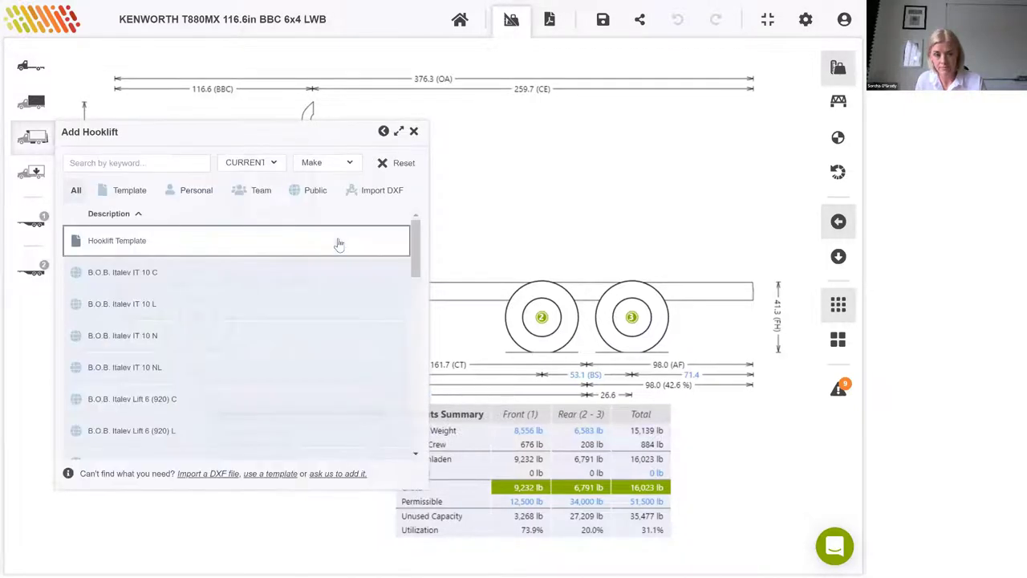
{"action": "left_click", "coordinate": [117, 161]}
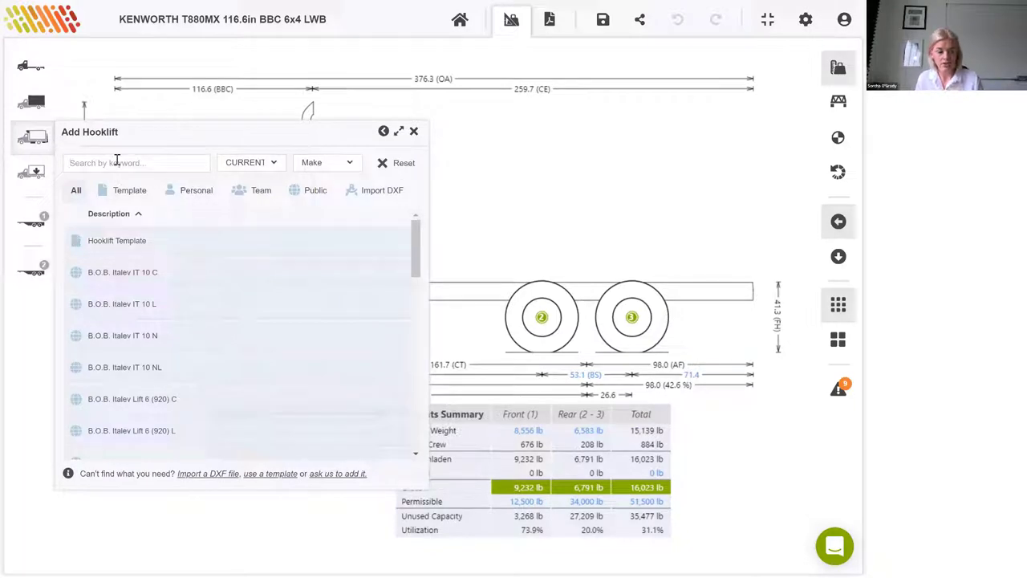
{"action": "type", "text": "stellar"}
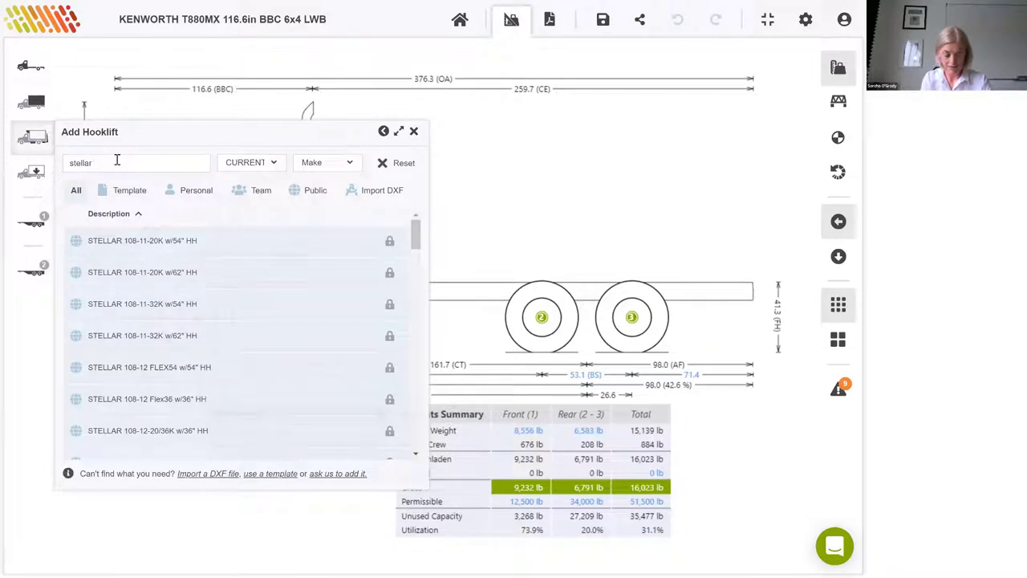
{"action": "type", "text": " slider"}
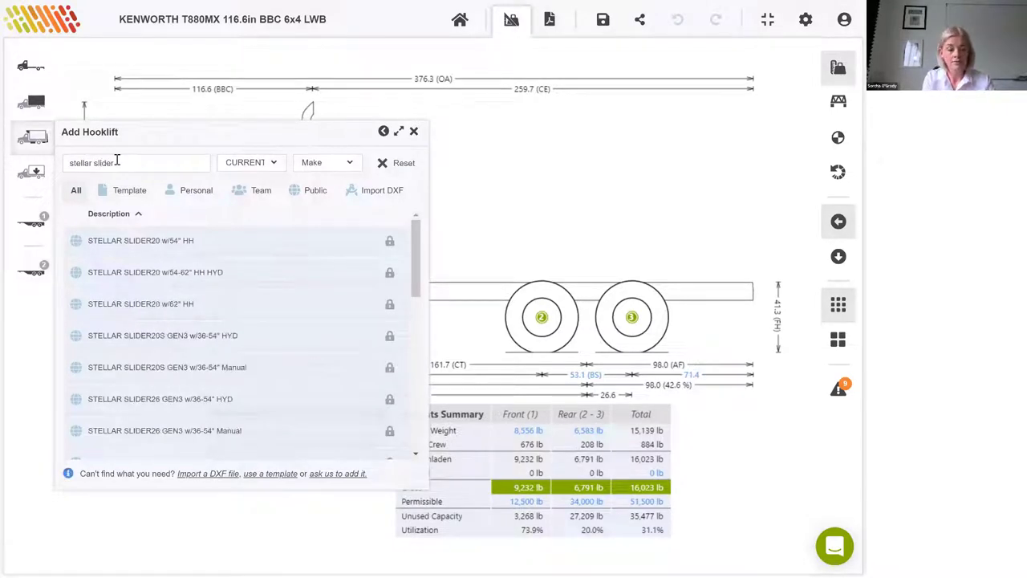
{"action": "type", "text": "50"}
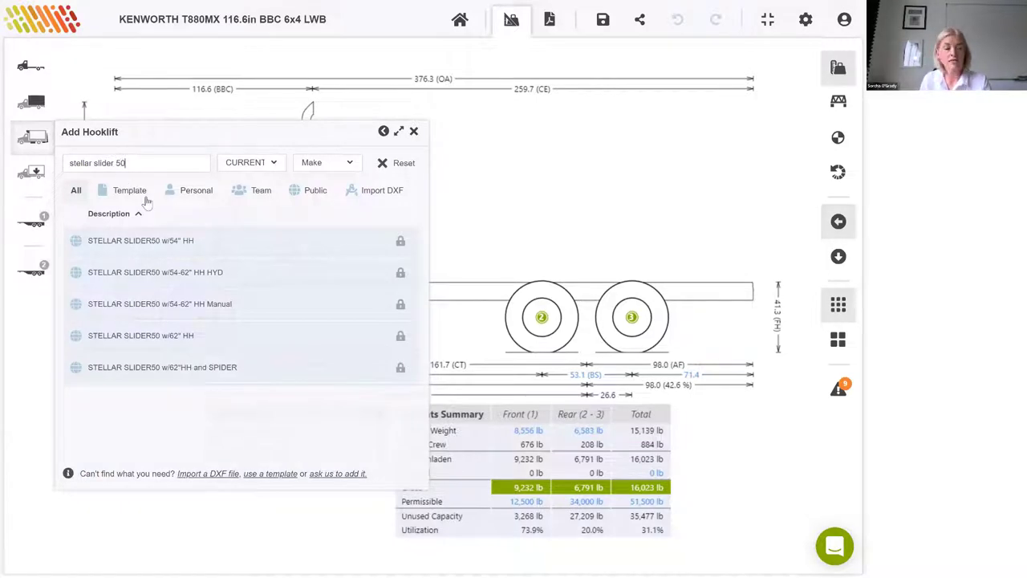
{"action": "left_click", "coordinate": [265, 306]}
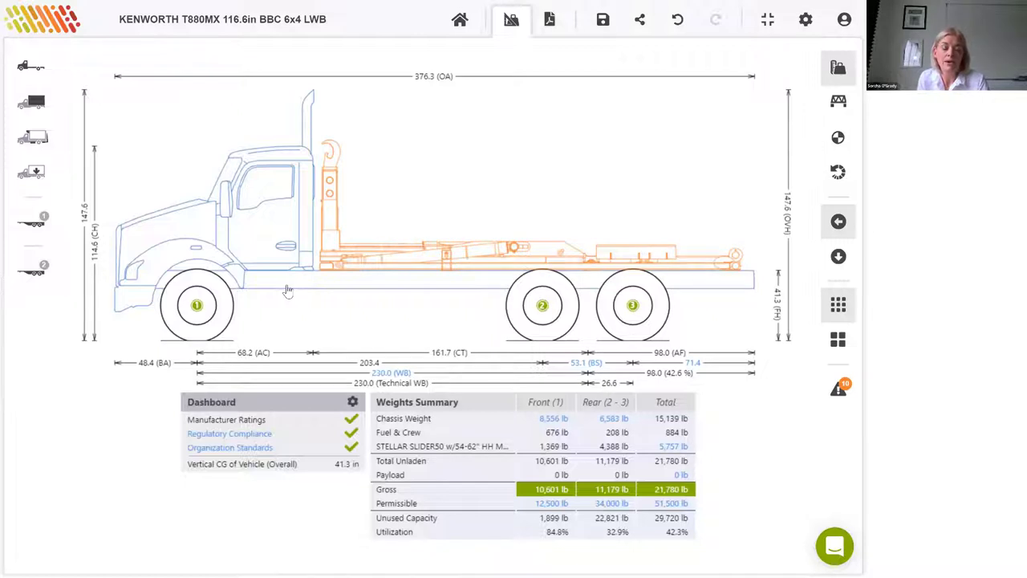
- Pin the hooklift's dimensions on the drawing and review its weight and centre of gravity
{"action": "left_click", "coordinate": [287, 291]}
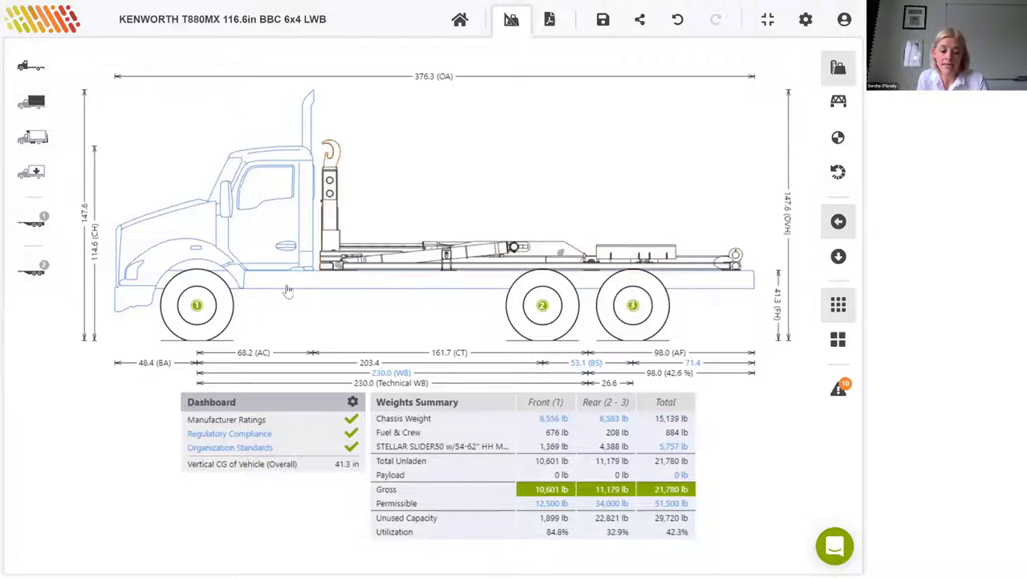
{"action": "double_click", "coordinate": [621, 252]}
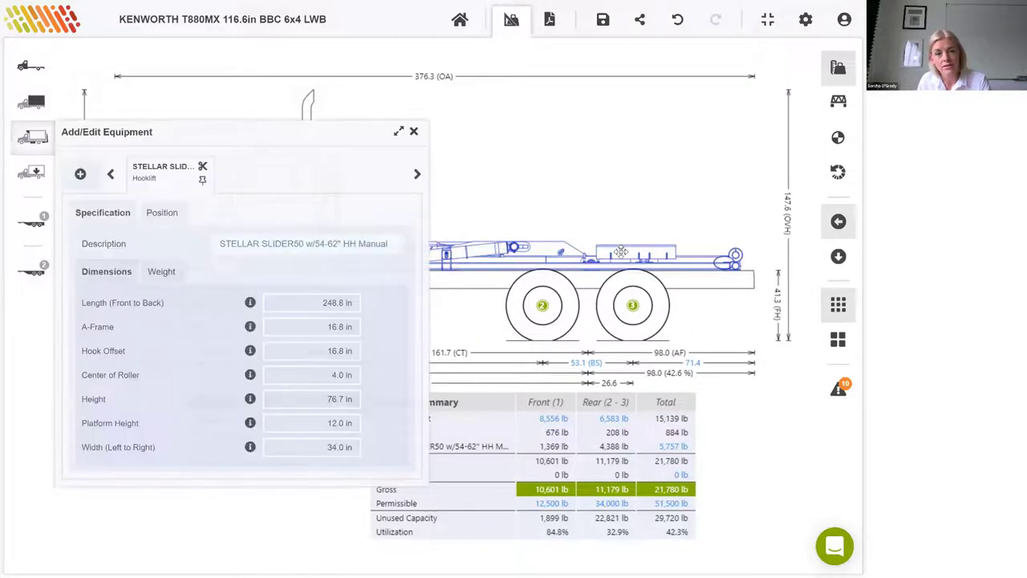
{"action": "left_click", "coordinate": [203, 183]}
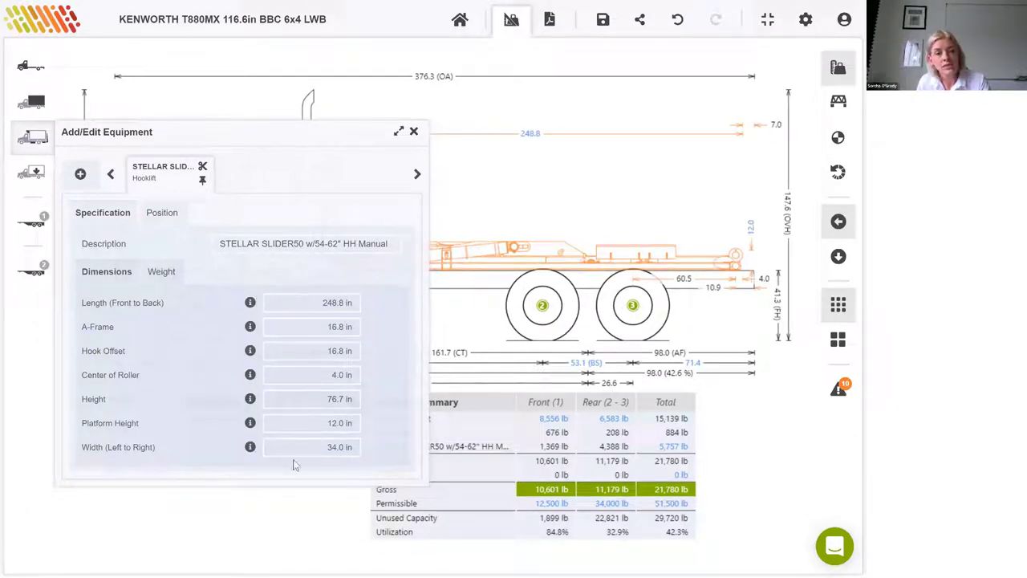
{"action": "left_click", "coordinate": [211, 273]}
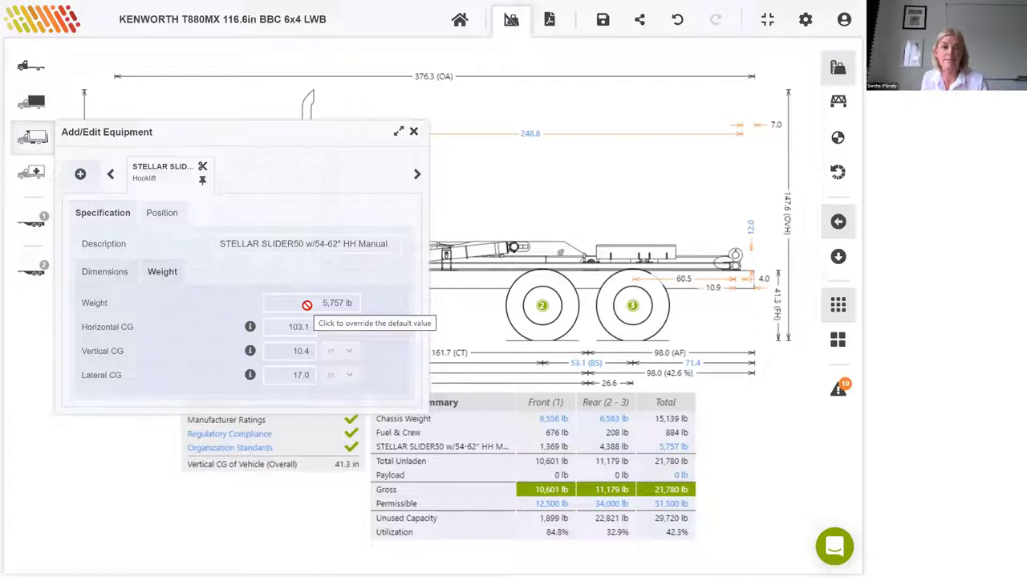
- Override the hooklift position to sit 18.0 in from the back of cab
{"action": "left_click", "coordinate": [163, 215]}
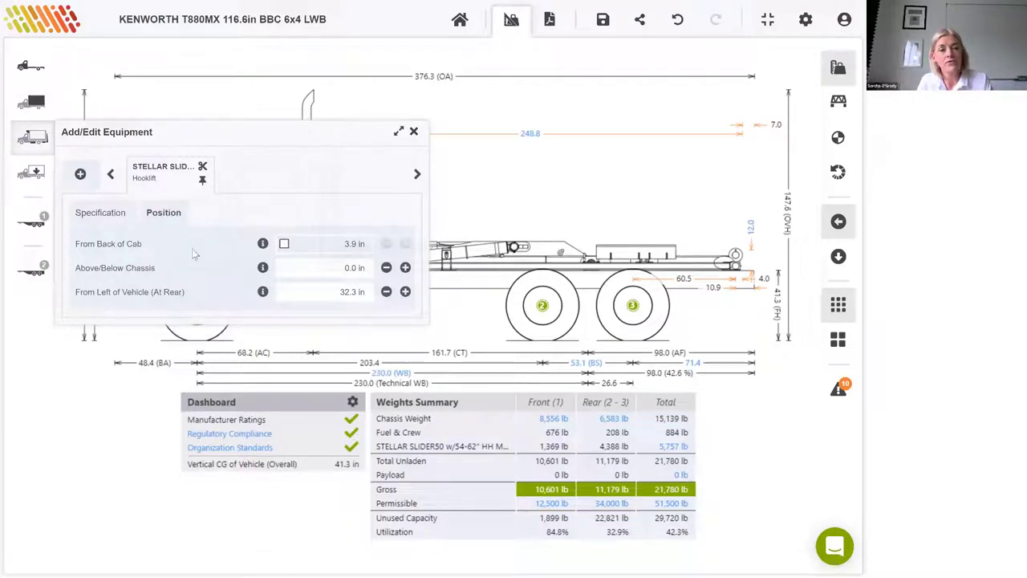
{"action": "left_click", "coordinate": [284, 245]}
{"action": "type", "text": "1"}
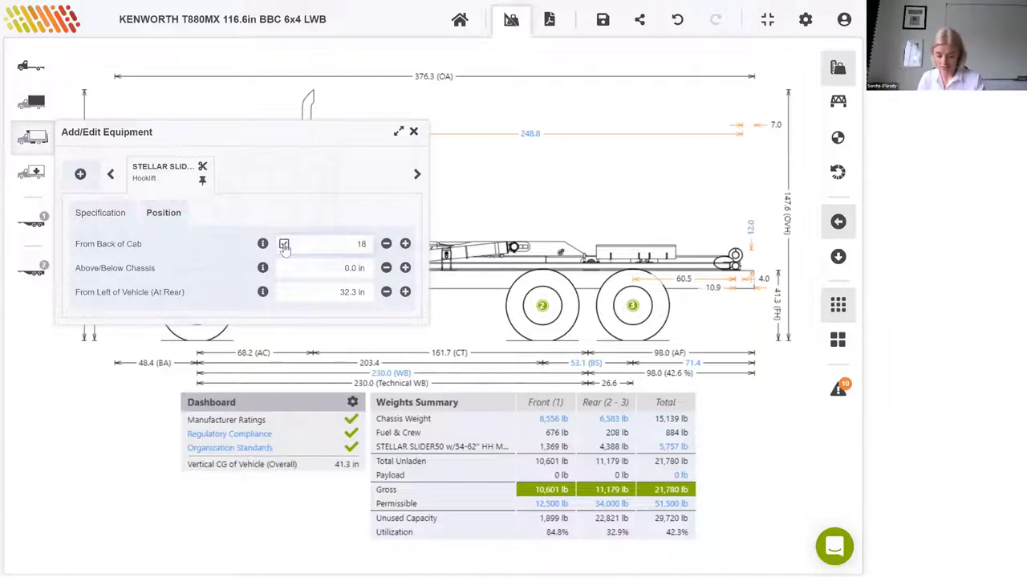
{"action": "type", "text": "8"}
{"action": "key", "text": "Tab"}
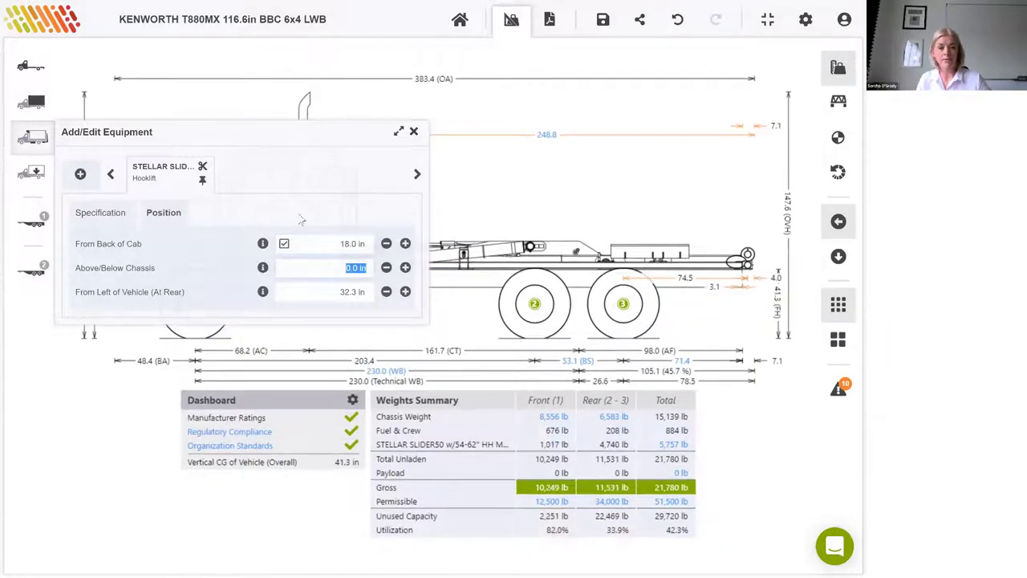
{"action": "left_click", "coordinate": [414, 133]}
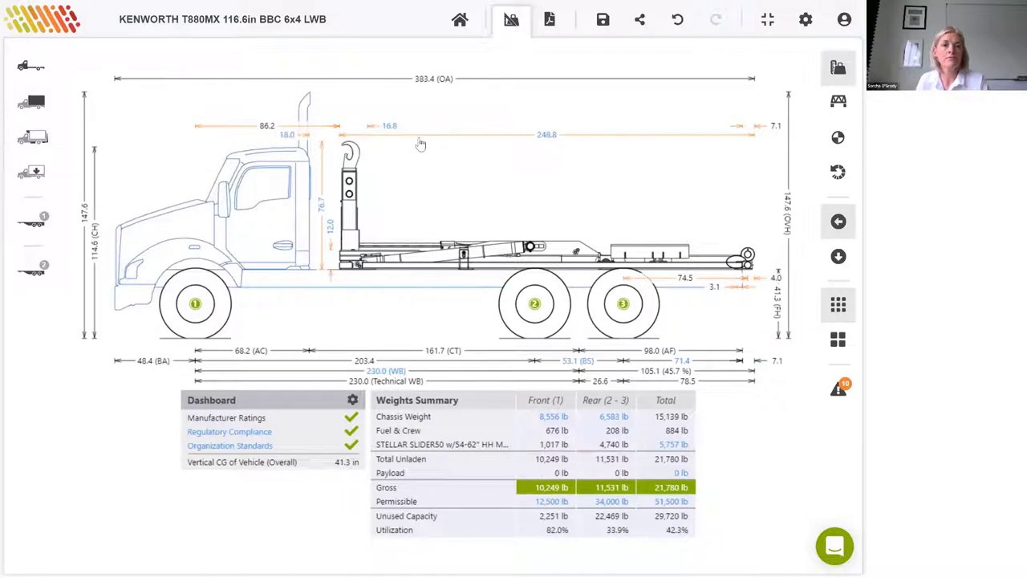
- Add the STELLAR SLIDER50 TARPER as other equipment, found by searching 'stella'
{"action": "left_click", "coordinate": [32, 138]}
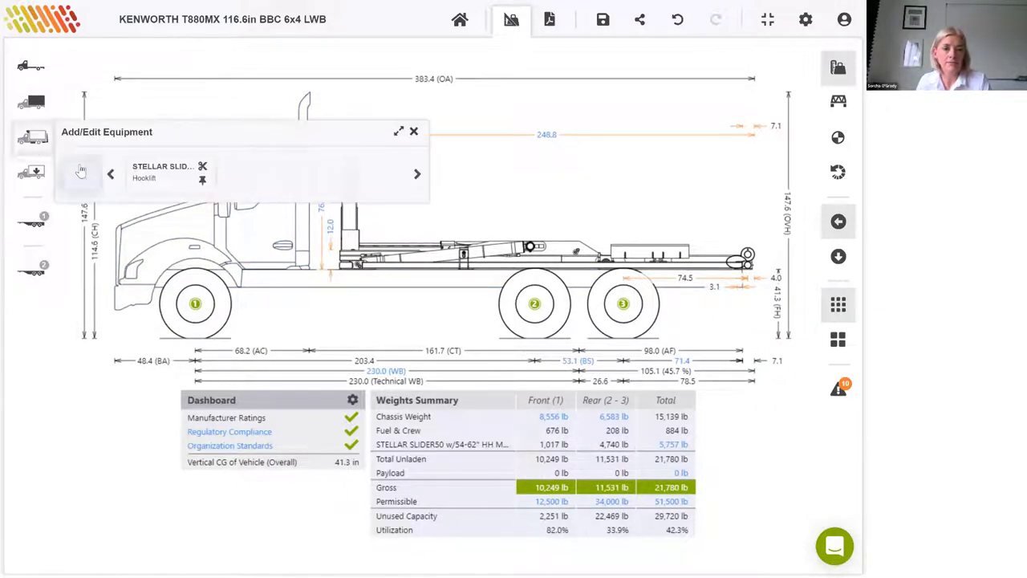
{"action": "left_click", "coordinate": [81, 174]}
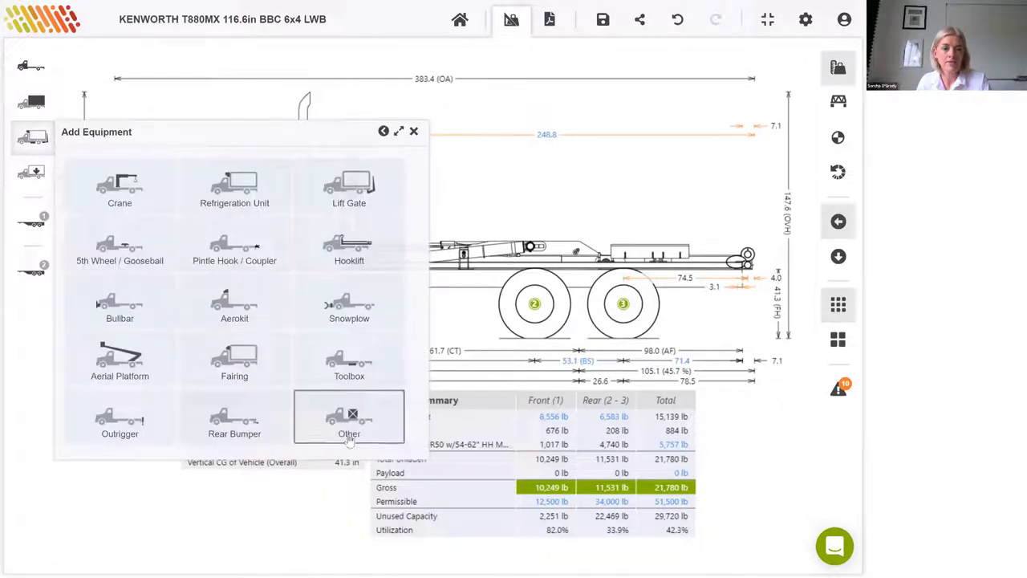
{"action": "left_click", "coordinate": [349, 437]}
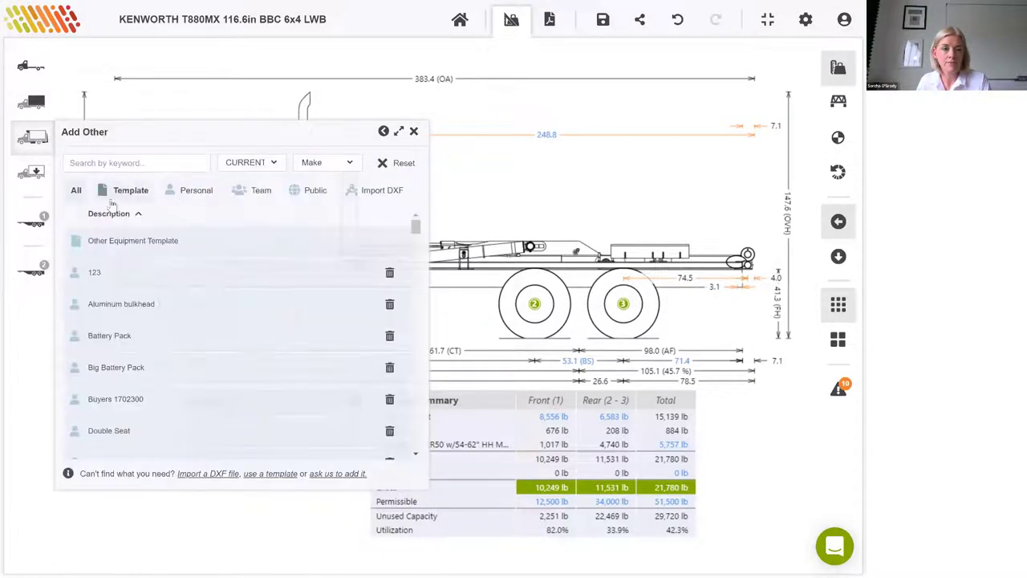
{"action": "type", "text": "stellar"}
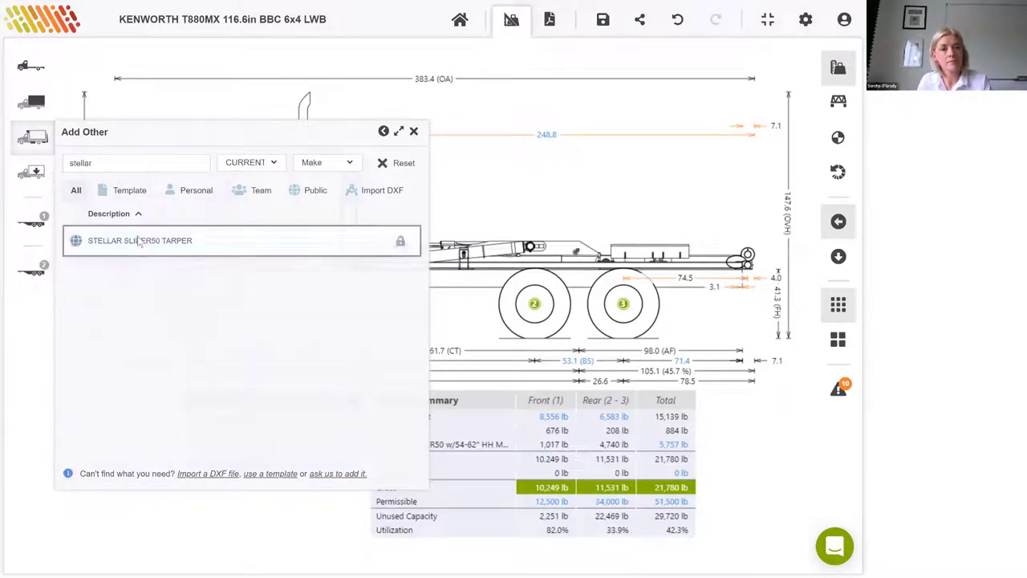
{"action": "left_click", "coordinate": [138, 240]}
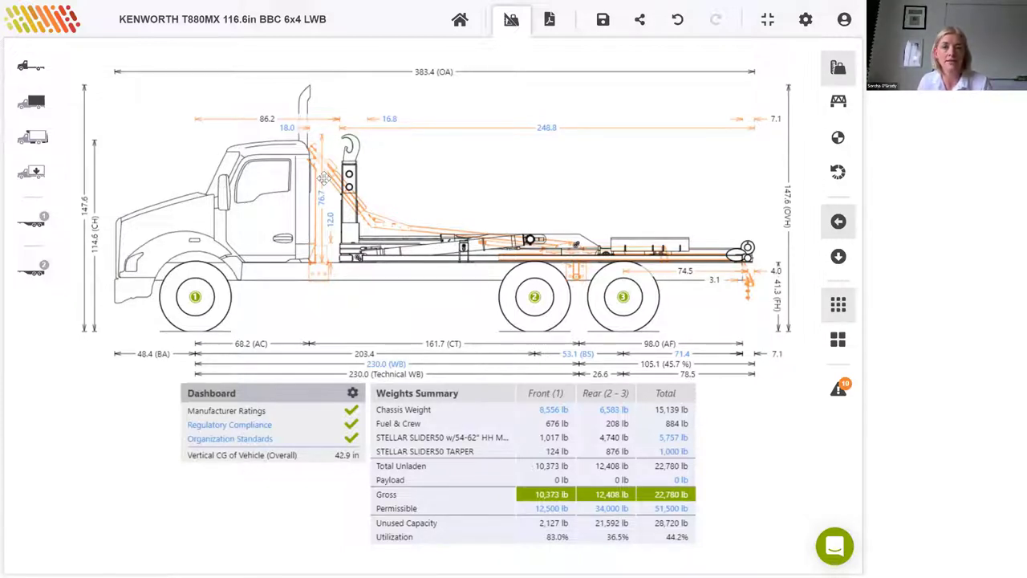
- Position the tarper 4.0 in from the back of cab
{"action": "left_click", "coordinate": [42, 138]}
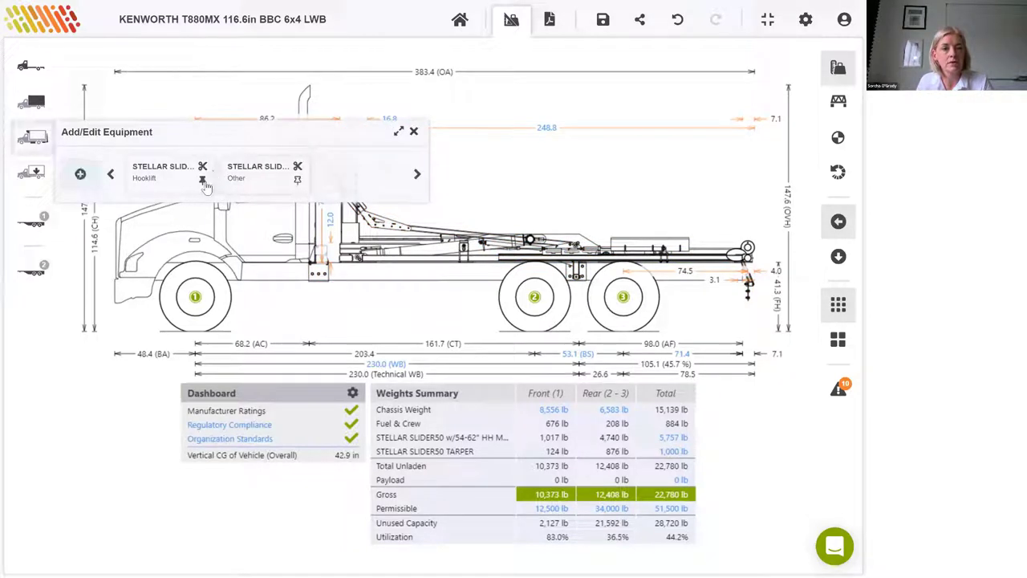
{"action": "left_click", "coordinate": [252, 181]}
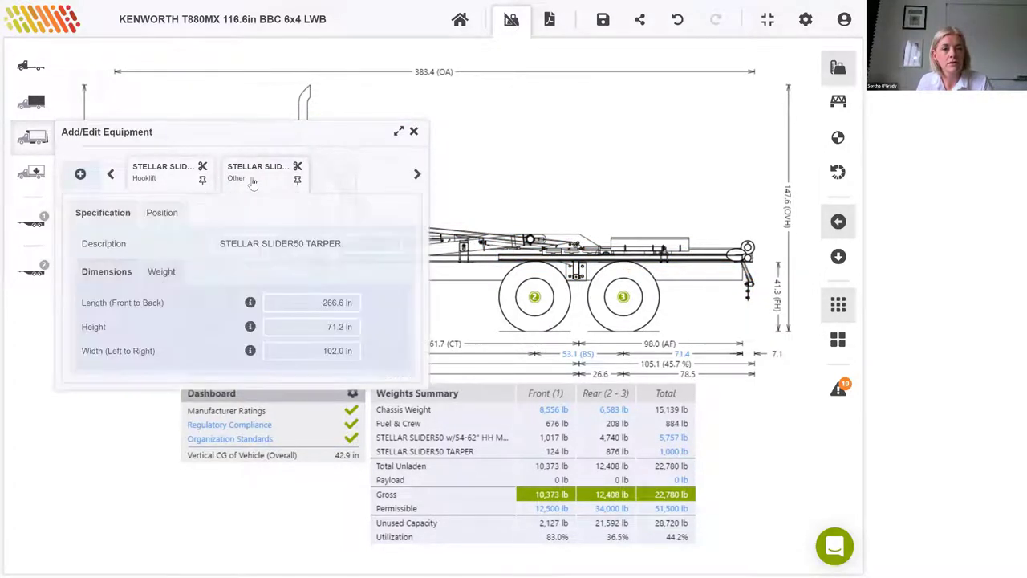
{"action": "left_click", "coordinate": [160, 215]}
{"action": "left_click", "coordinate": [332, 244]}
{"action": "type", "text": "4"}
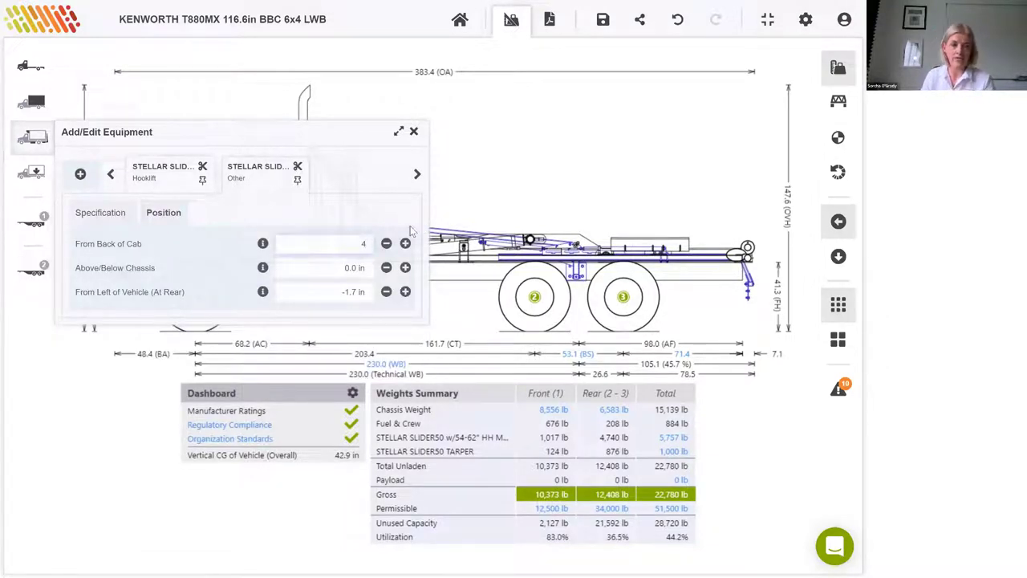
{"action": "key", "text": "Tab"}
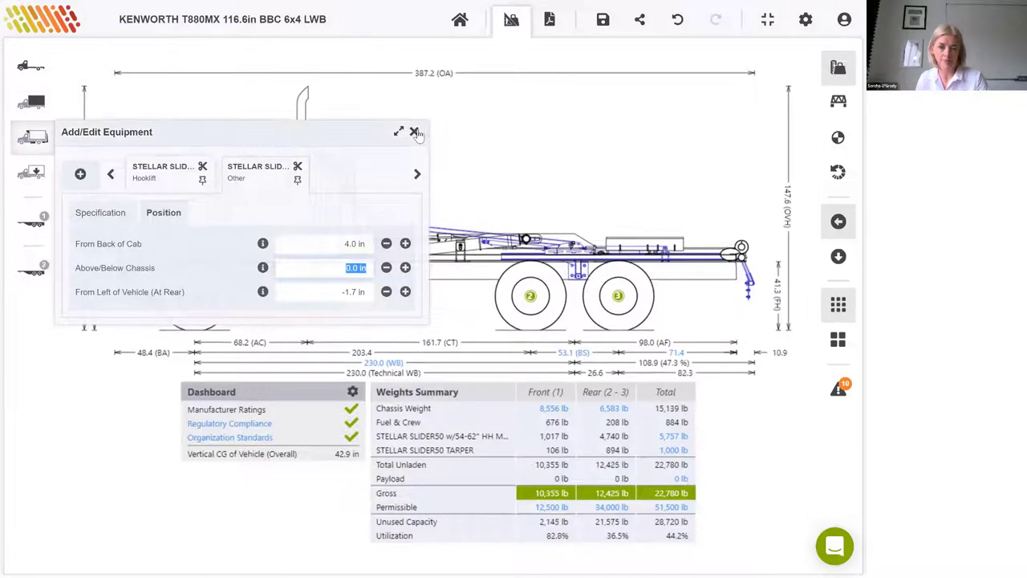
{"action": "left_click", "coordinate": [415, 132]}
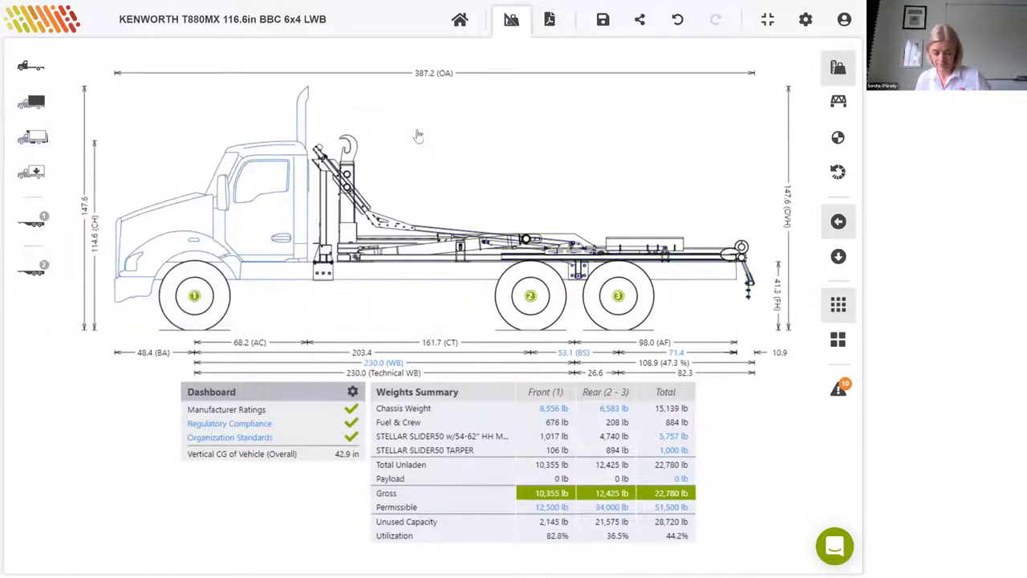
{"action": "left_click", "coordinate": [394, 169]}
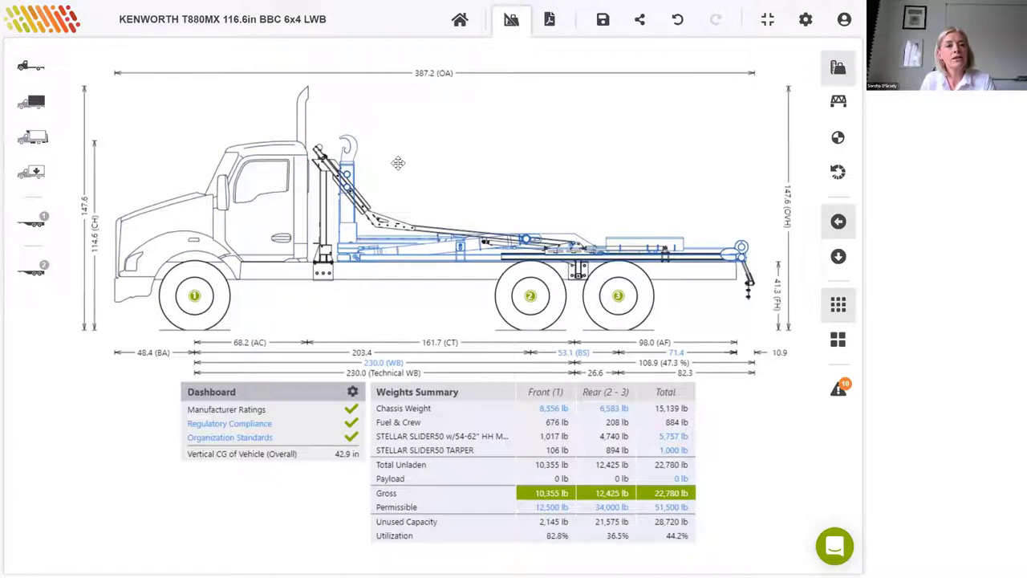
- Add the Hooklift Container Template body and slide it along the chassis
{"action": "left_click", "coordinate": [192, 148]}
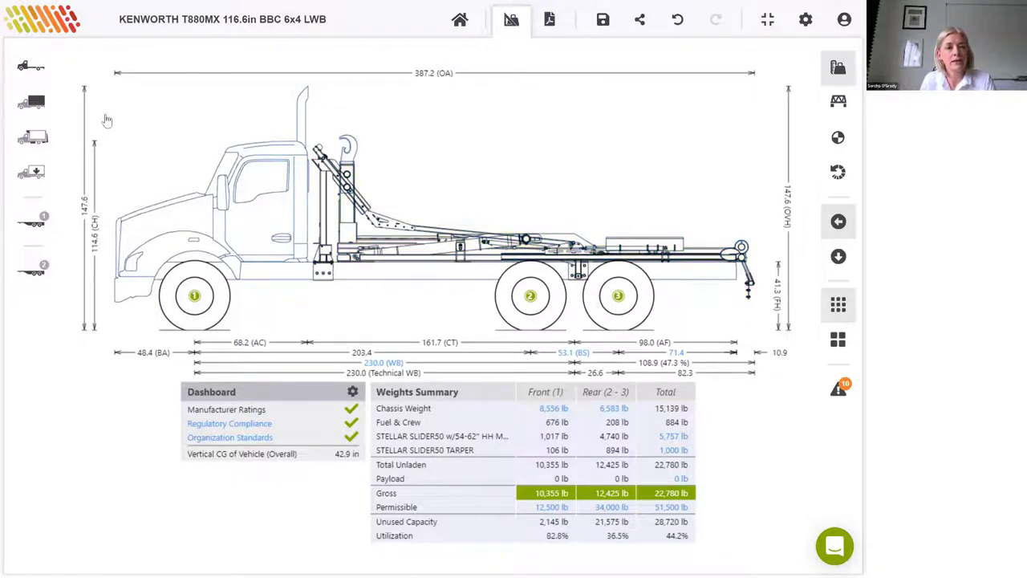
{"action": "left_click", "coordinate": [35, 104]}
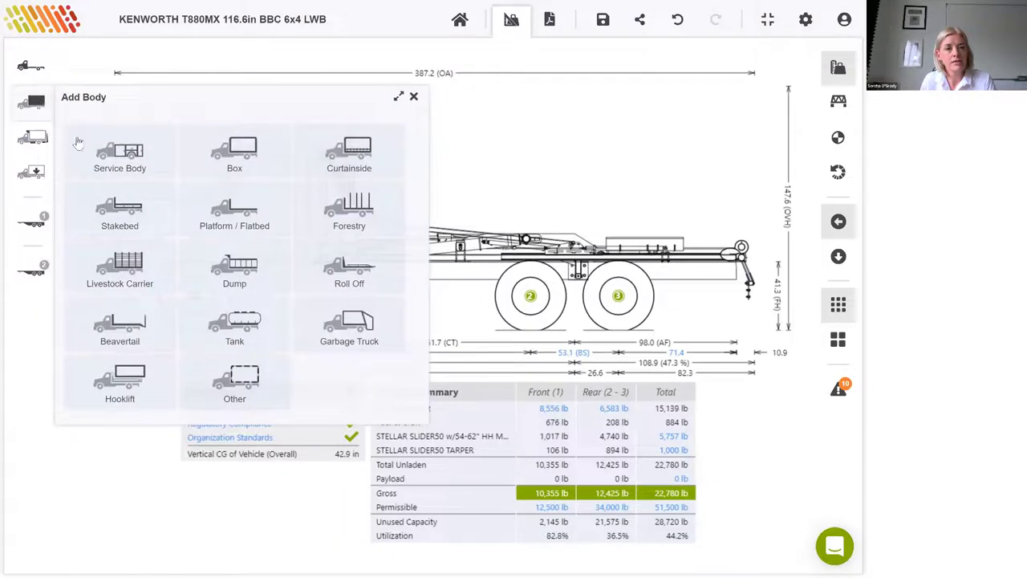
{"action": "left_click", "coordinate": [126, 391]}
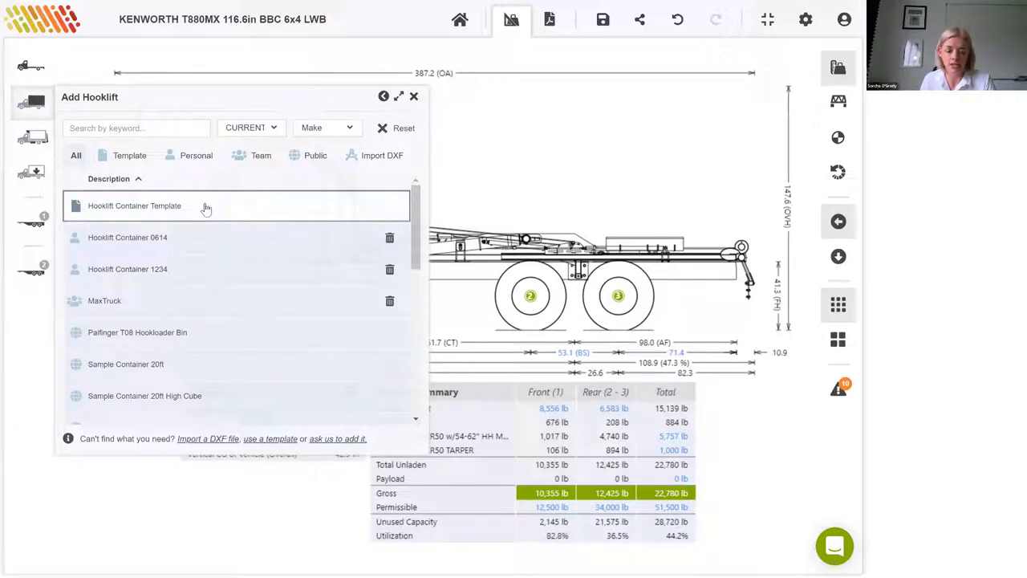
{"action": "left_click", "coordinate": [205, 208]}
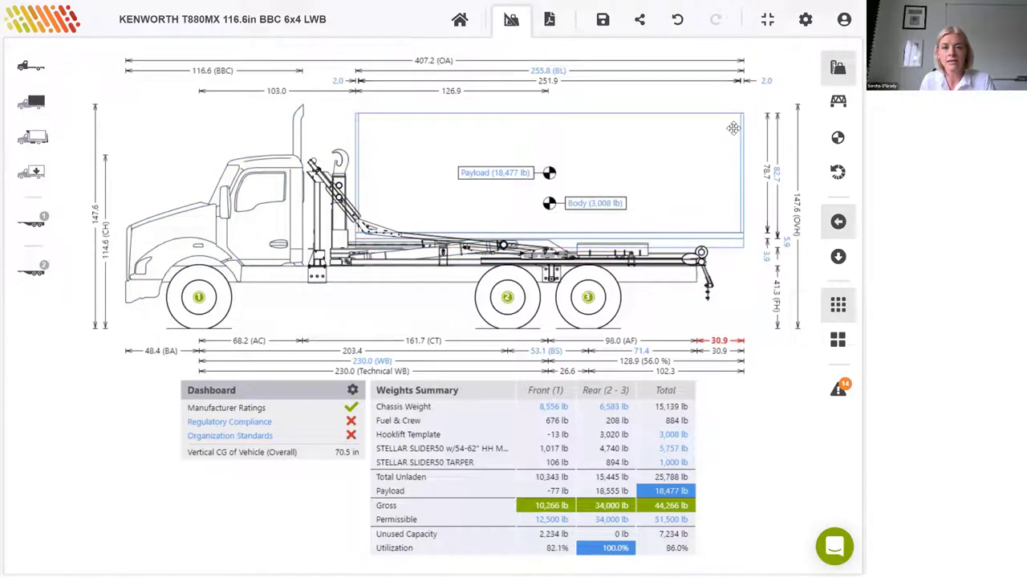
{"action": "left_click_drag", "start_coordinate": [734, 128], "coordinate": [722, 128]}
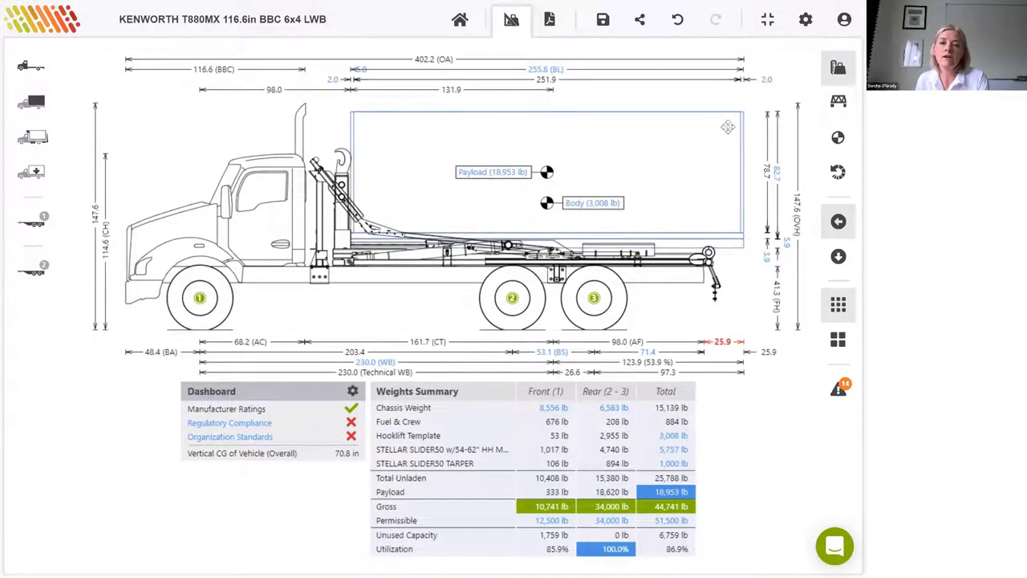
{"action": "left_click", "coordinate": [727, 127]}
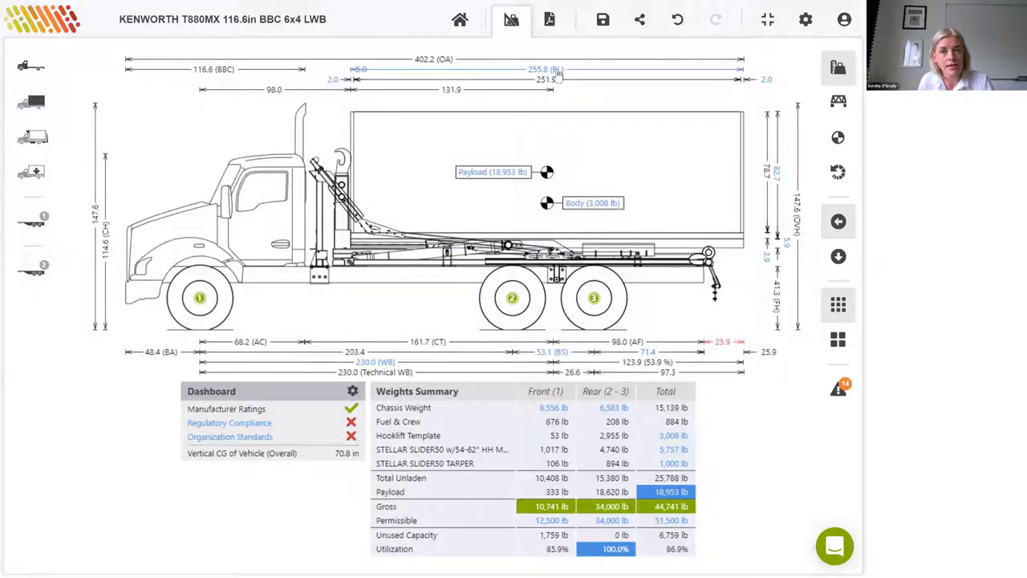
- Set the container body length to 264 in
{"action": "left_click", "coordinate": [559, 72]}
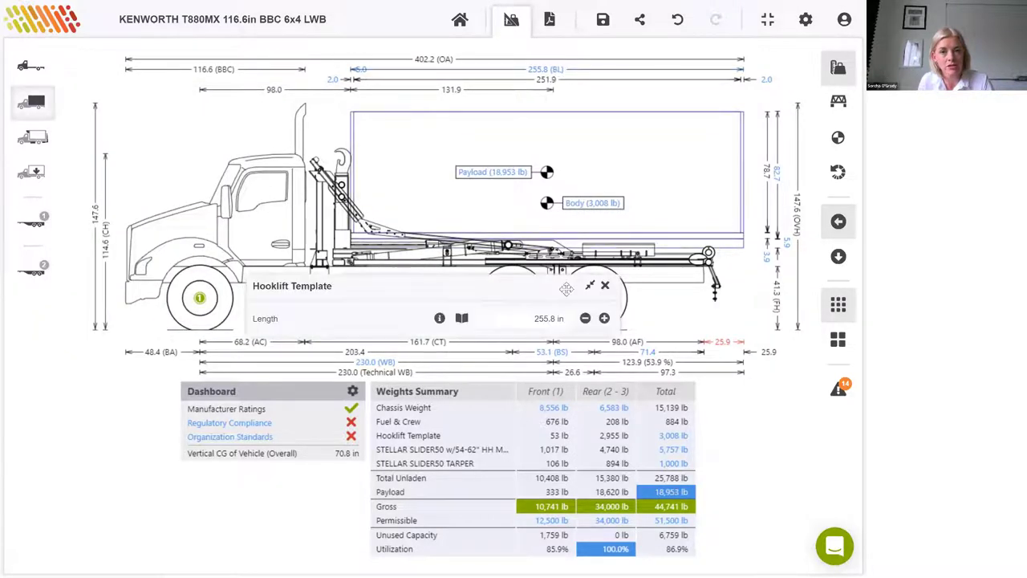
{"action": "left_click", "coordinate": [546, 319]}
{"action": "type", "text": "264"}
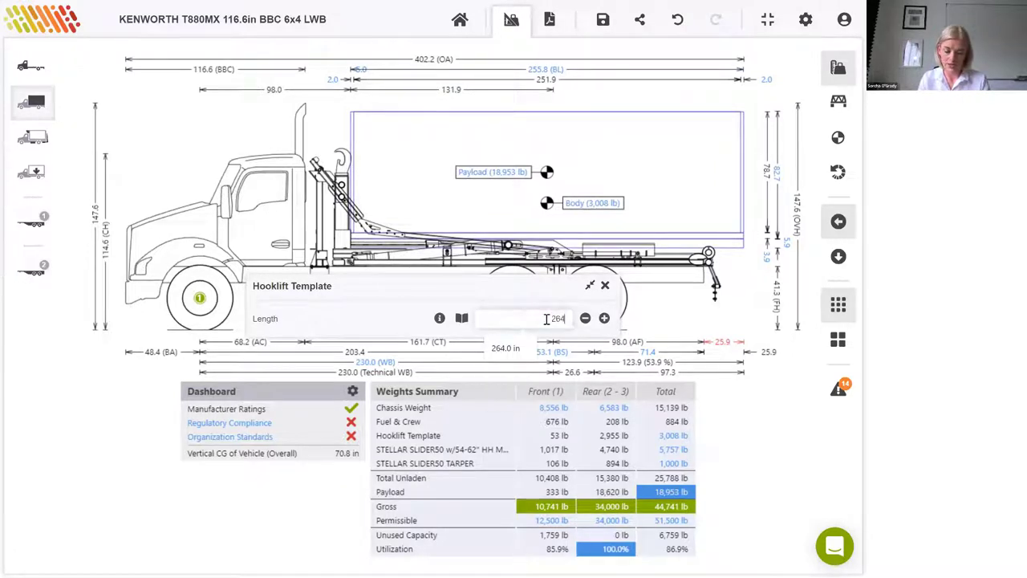
{"action": "key", "text": "Return"}
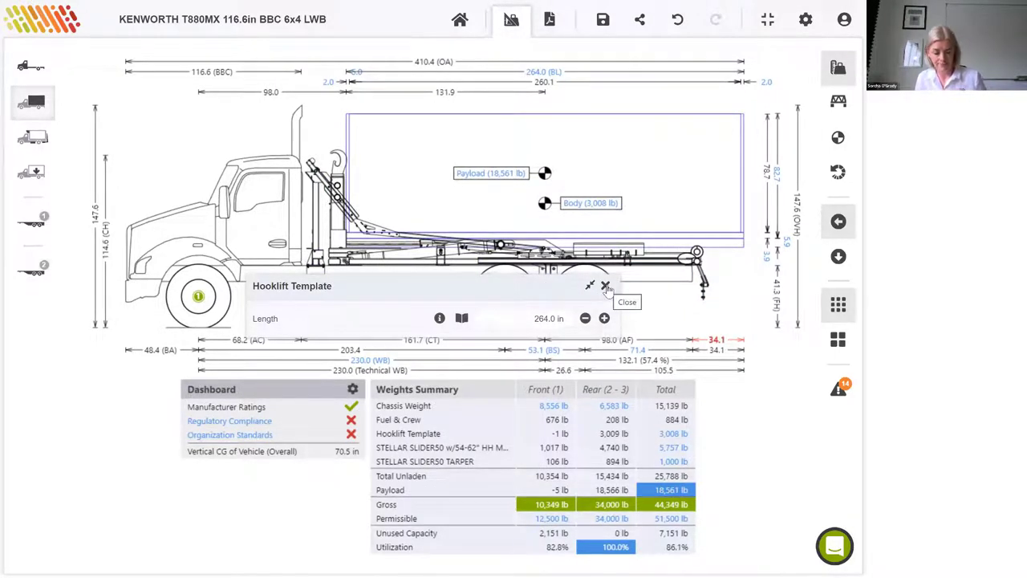
{"action": "left_click", "coordinate": [606, 286]}
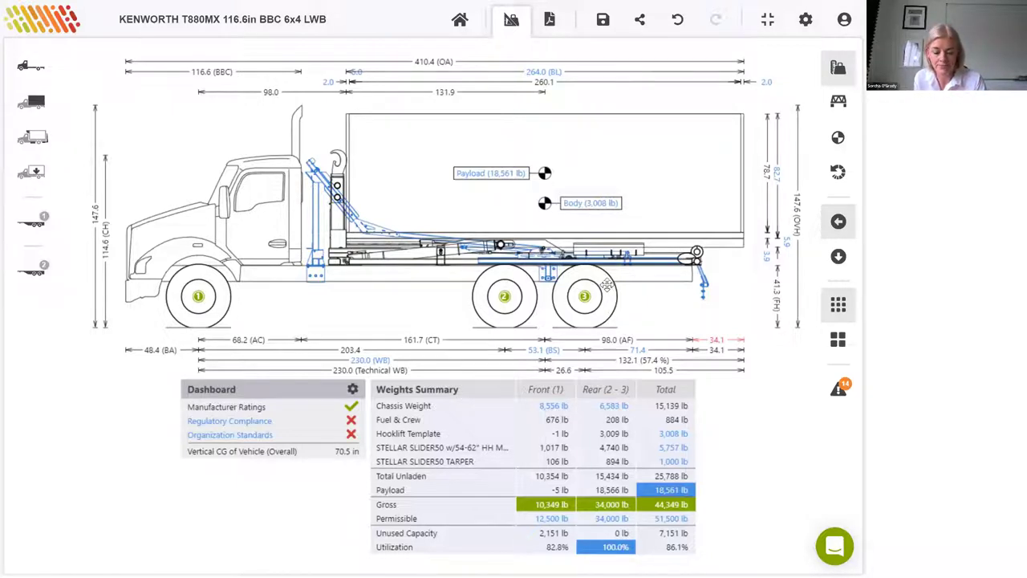
{"action": "left_click_drag", "start_coordinate": [608, 285], "coordinate": [675, 185]}
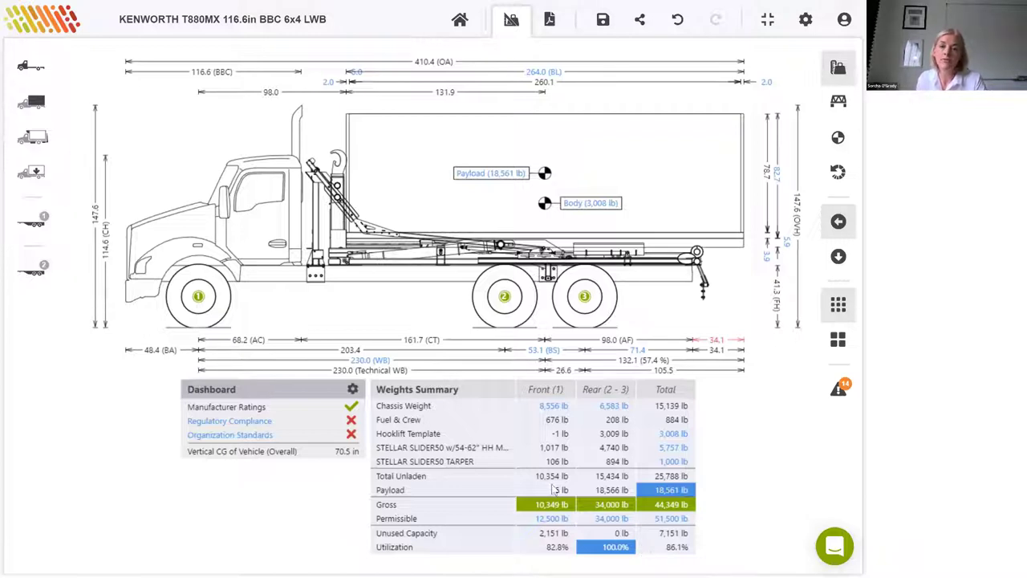
- Change the container body weight from per-foot to a total of 5,000 lb
{"action": "left_click", "coordinate": [583, 204]}
{"action": "double_click", "coordinate": [584, 206]}
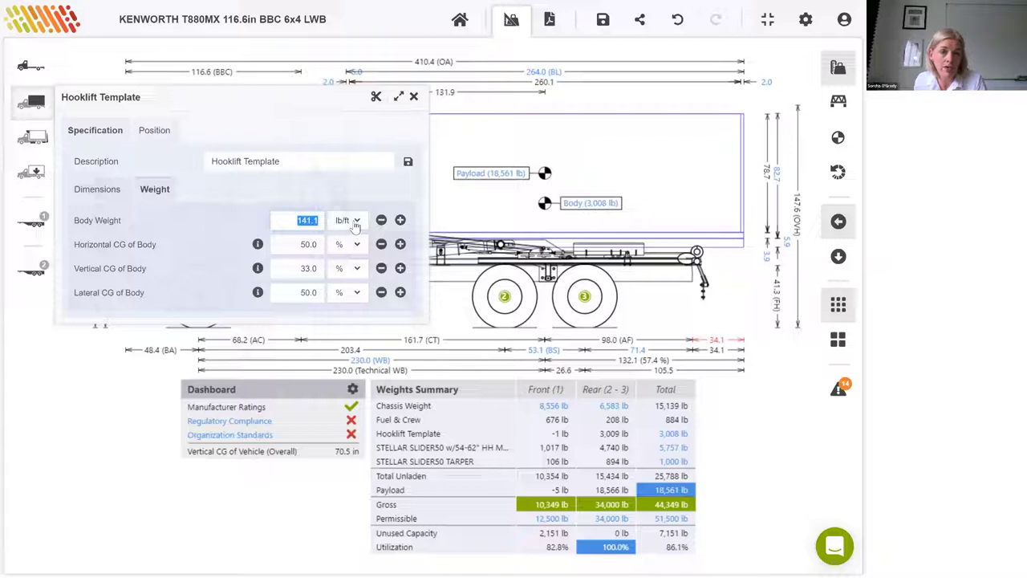
{"action": "left_click", "coordinate": [356, 220]}
{"action": "left_click", "coordinate": [332, 238]}
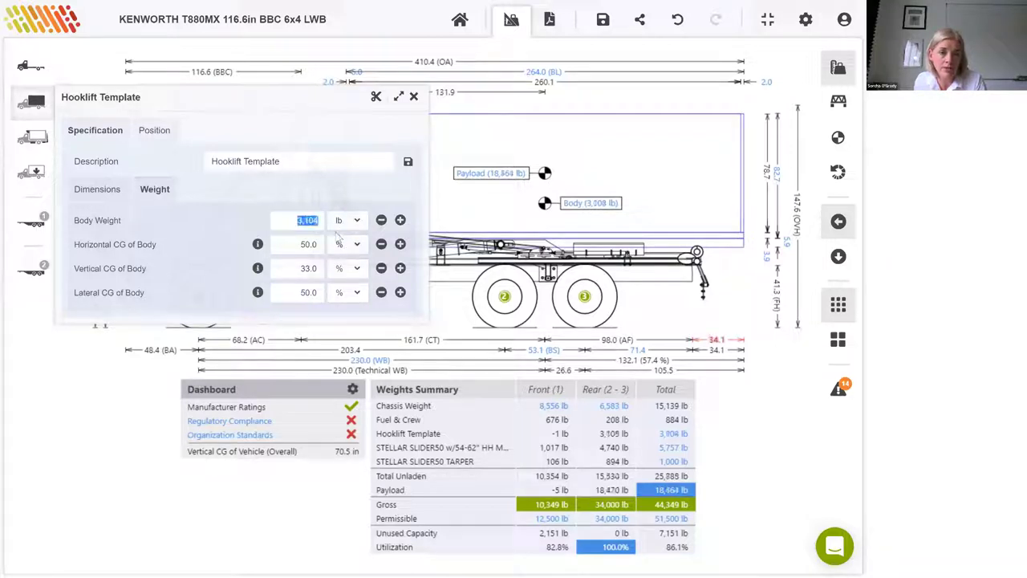
{"action": "type", "text": "5000"}
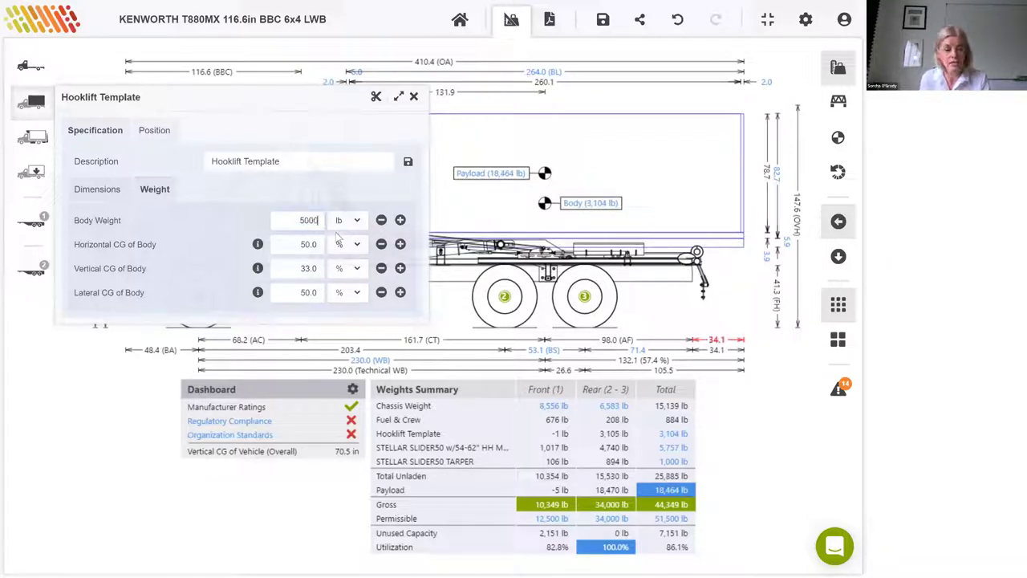
{"action": "key", "text": "Return"}
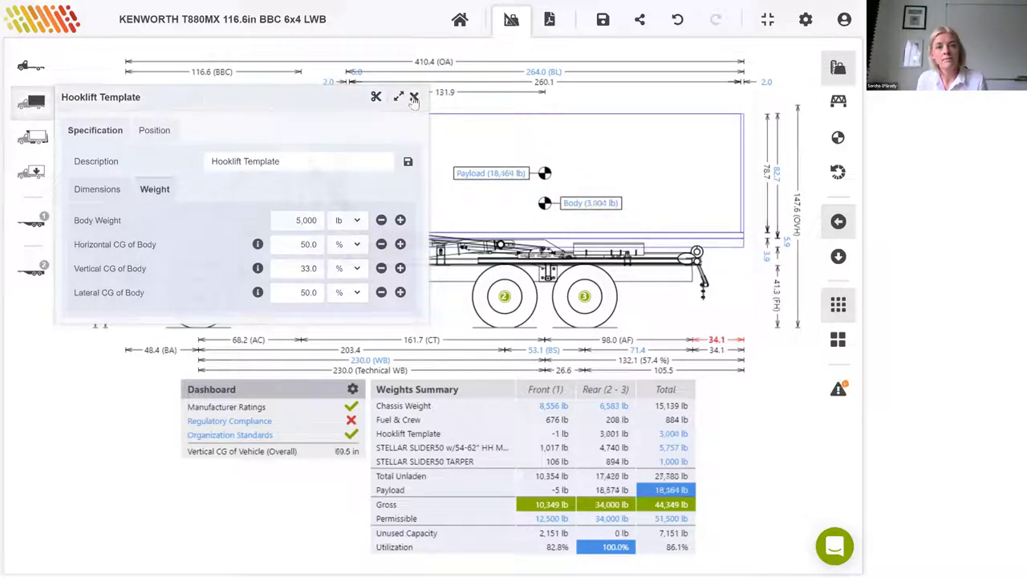
{"action": "left_click", "coordinate": [414, 97]}
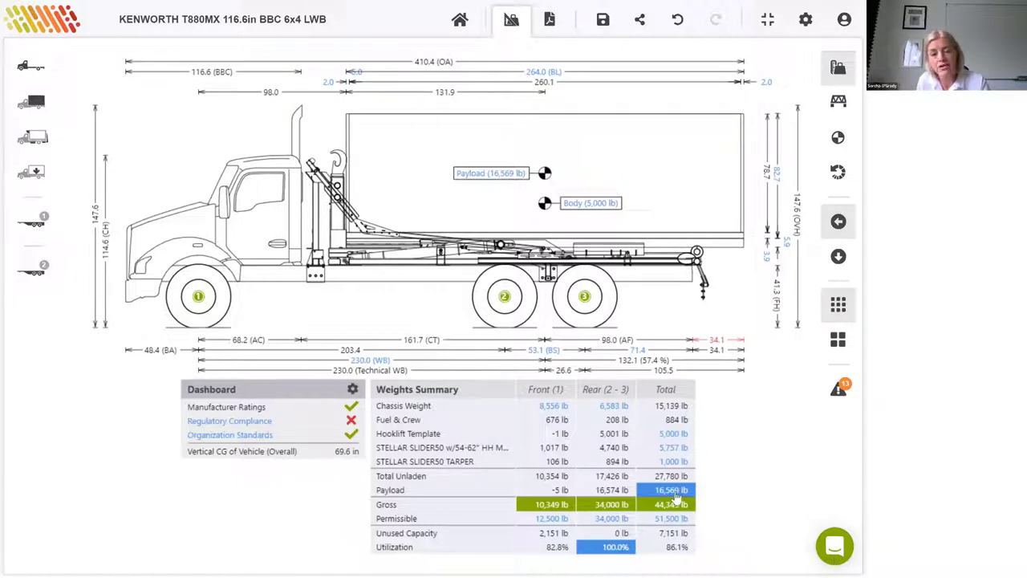
- Override the calculated payload with a fixed 24,000 lb
{"action": "left_click", "coordinate": [32, 171]}
{"action": "left_click", "coordinate": [70, 221]}
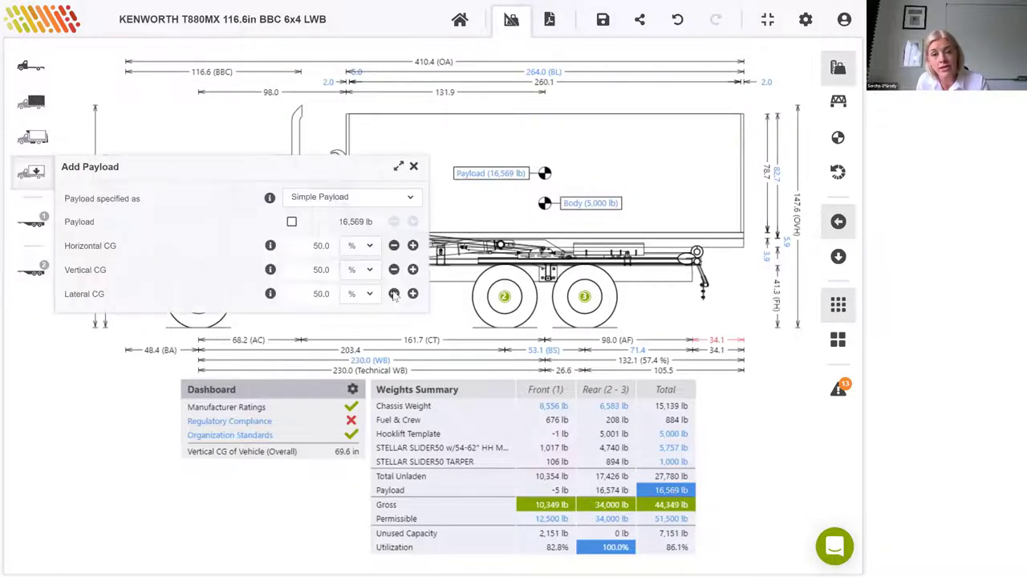
{"action": "left_click", "coordinate": [291, 222]}
{"action": "type", "text": "24000"}
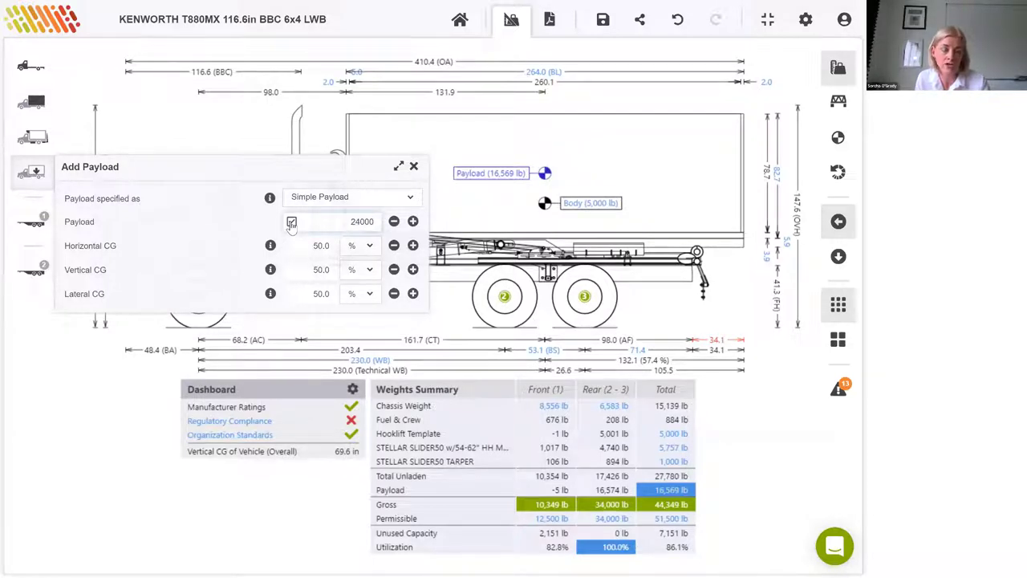
{"action": "left_click", "coordinate": [291, 223]}
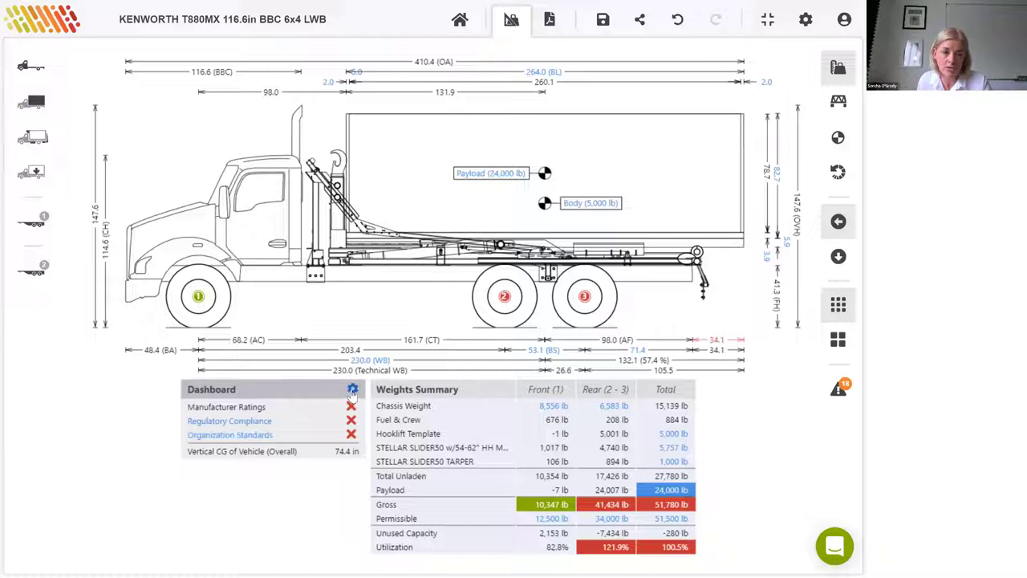
- Review failing regulatory checks, then the Organization Standards check: 74.4 in vertical CG versus 70.0 in maximum
{"action": "left_click", "coordinate": [243, 424]}
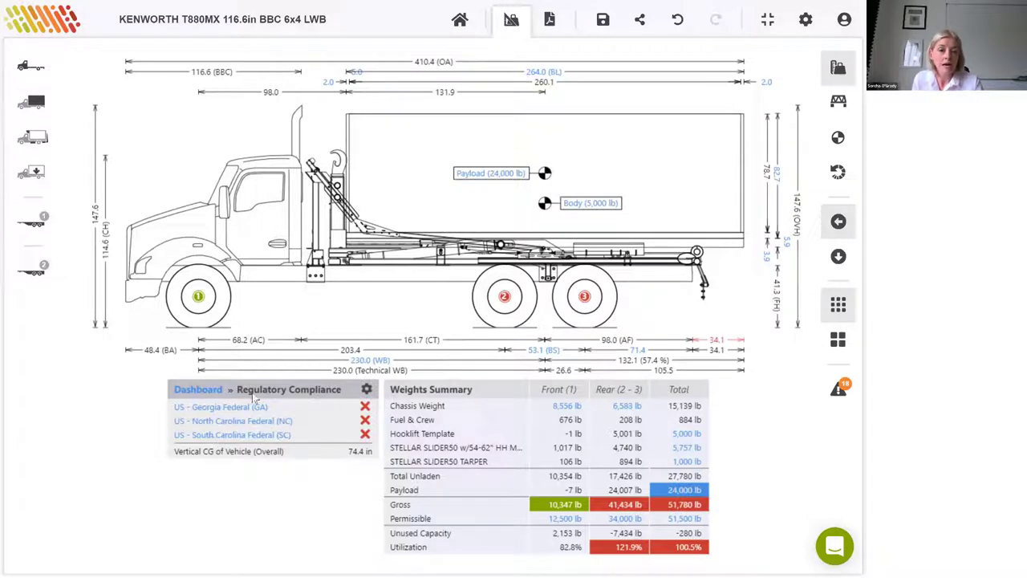
{"action": "left_click", "coordinate": [200, 390]}
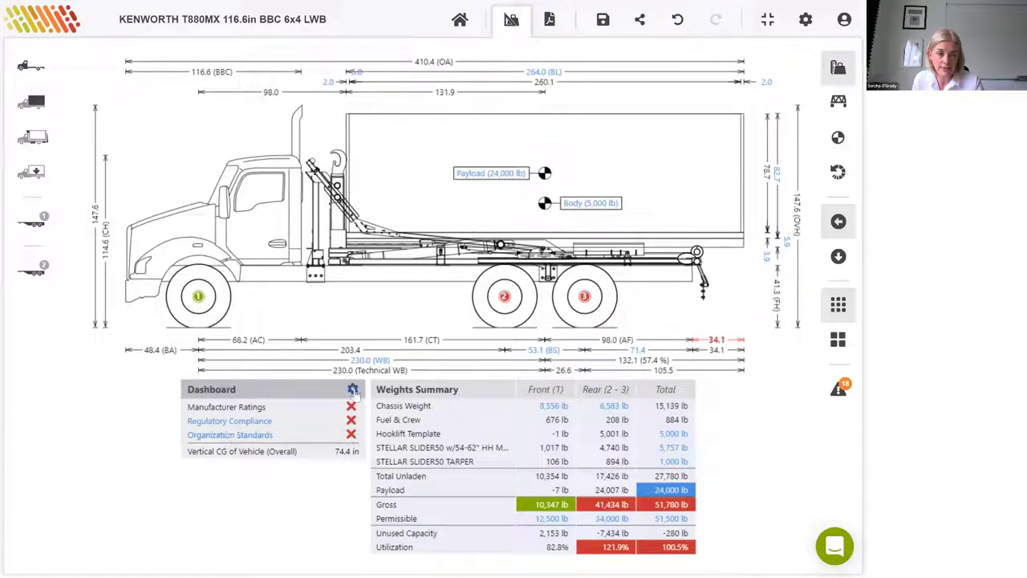
{"action": "left_click", "coordinate": [248, 437]}
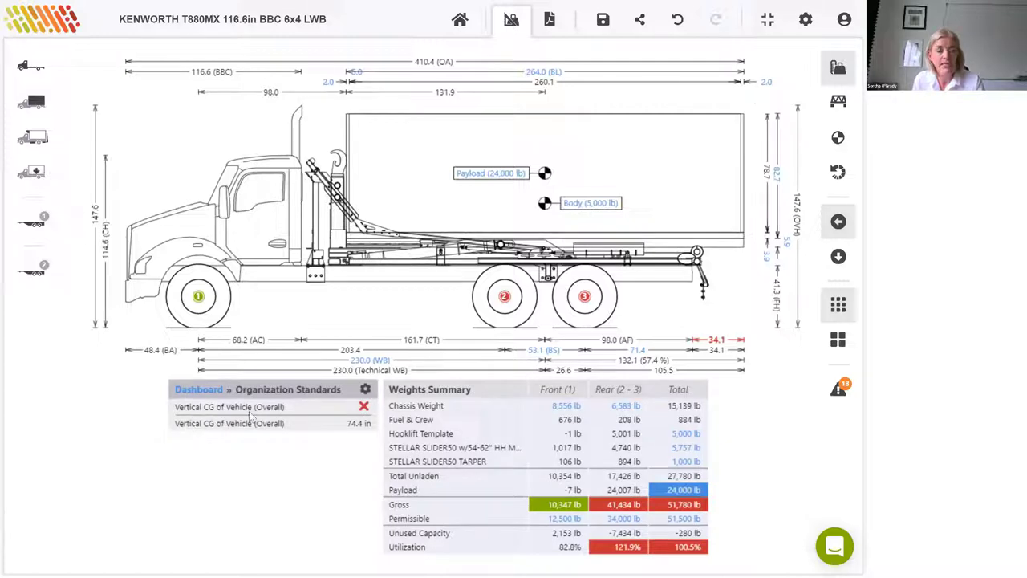
- Adjust an option in the dashboard Settings dialog and accept it
{"action": "left_click", "coordinate": [366, 389]}
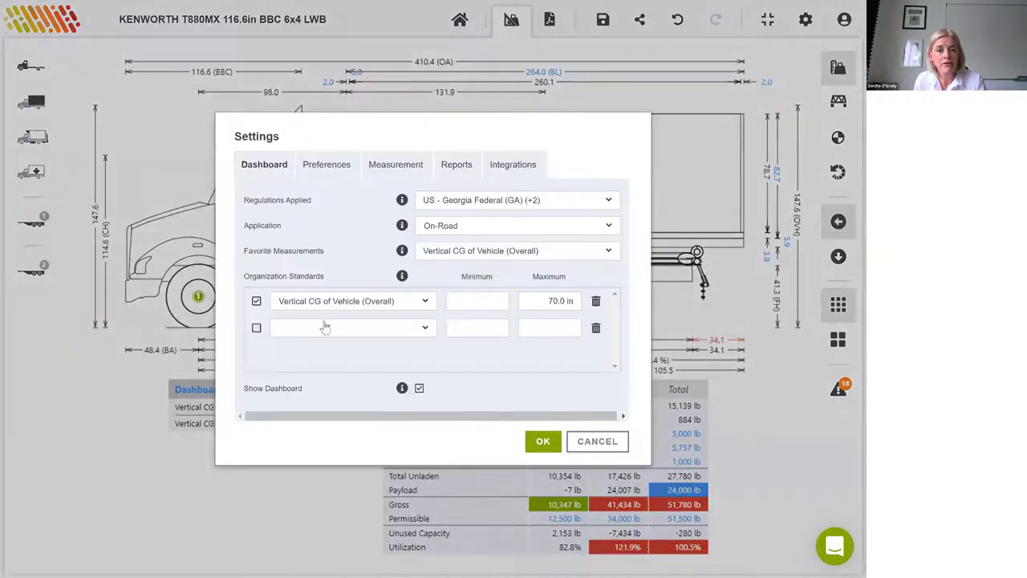
{"action": "left_click_drag", "start_coordinate": [243, 276], "coordinate": [331, 278]}
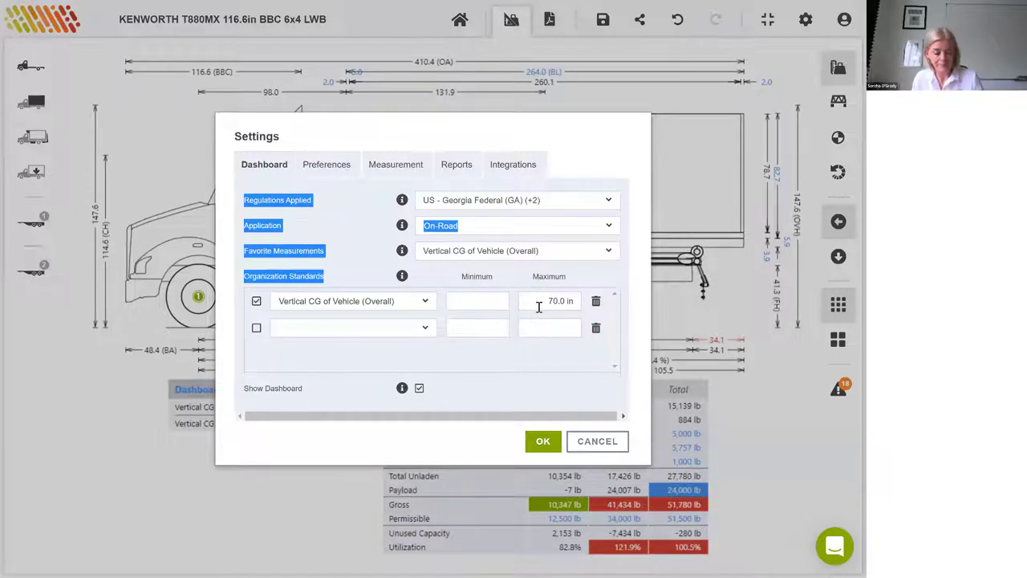
{"action": "left_click", "coordinate": [542, 442]}
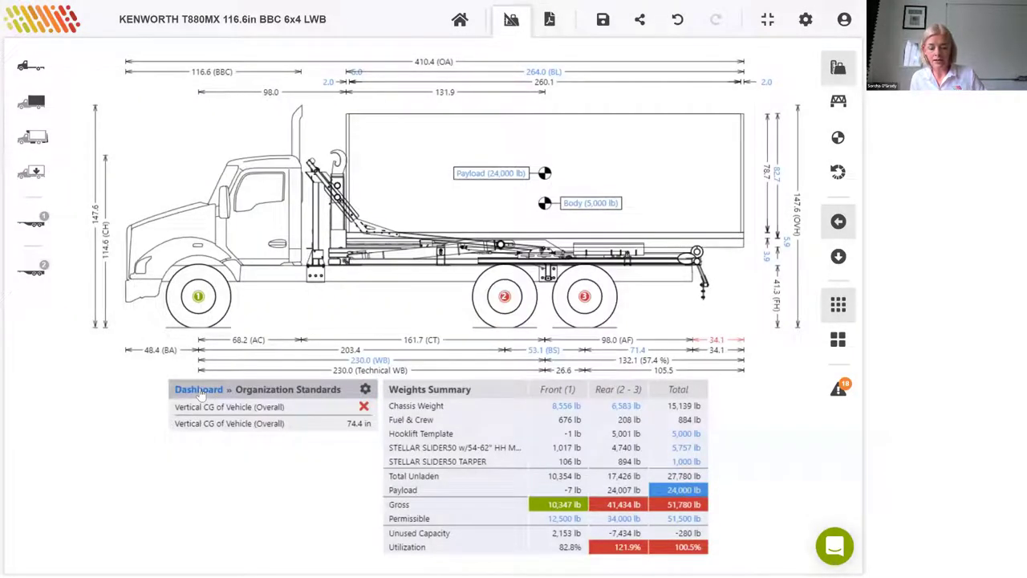
- From the dashboard overview, check the rear axle weight and rating details, then close the panel
{"action": "left_click", "coordinate": [199, 390]}
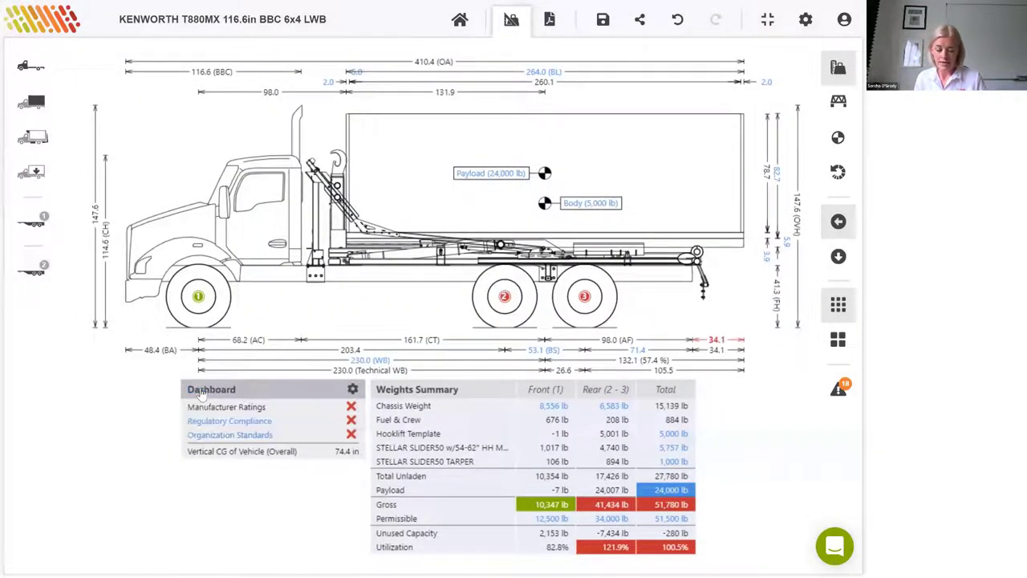
{"action": "left_click", "coordinate": [606, 520]}
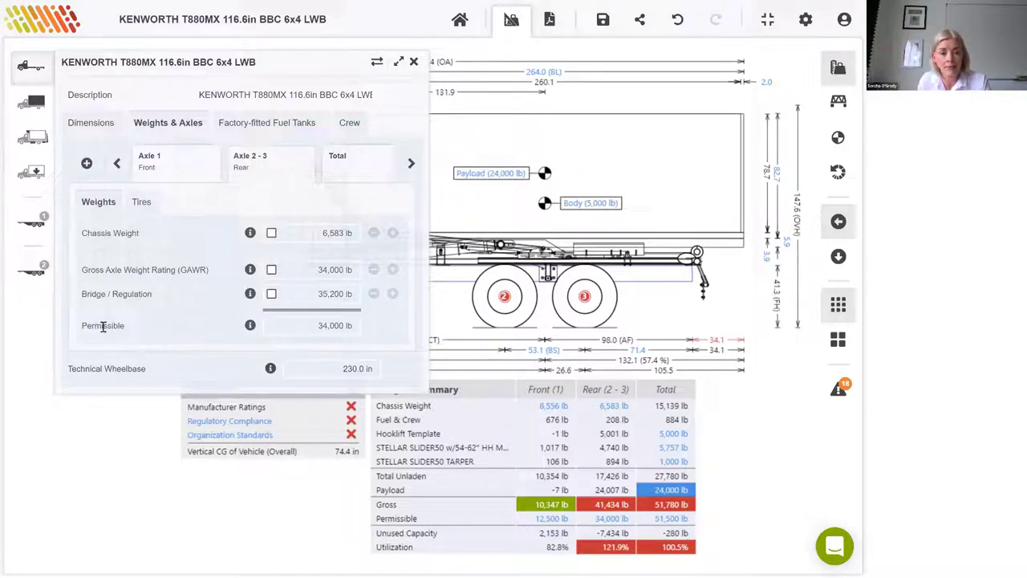
{"action": "left_click", "coordinate": [414, 61]}
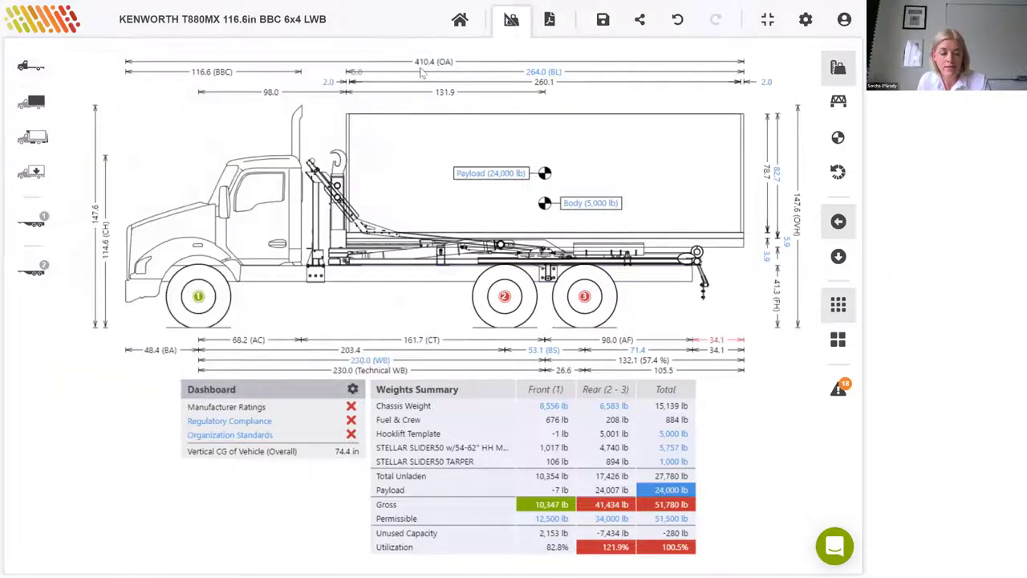
{"action": "left_click", "coordinate": [680, 524]}
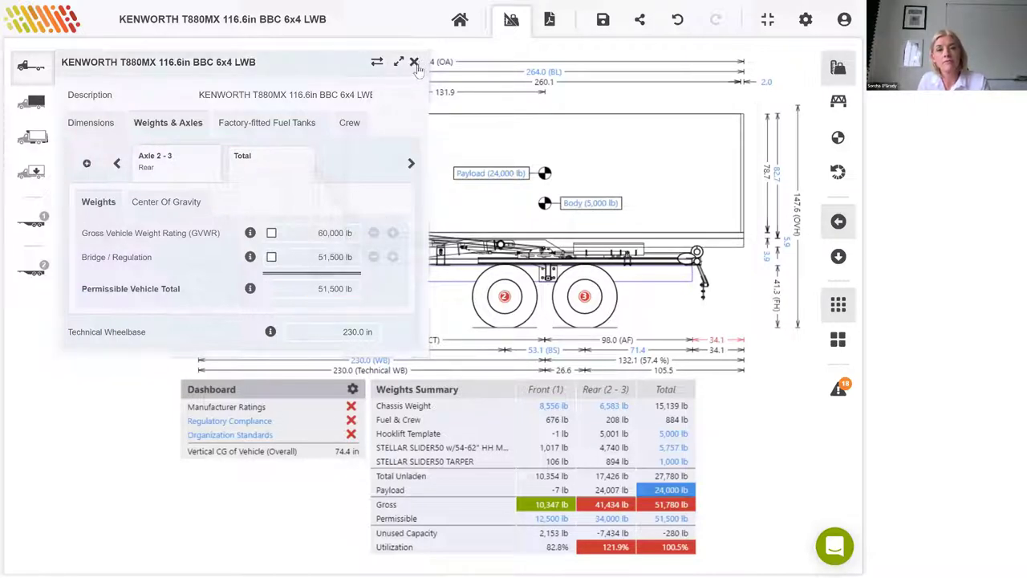
{"action": "left_click", "coordinate": [415, 62]}
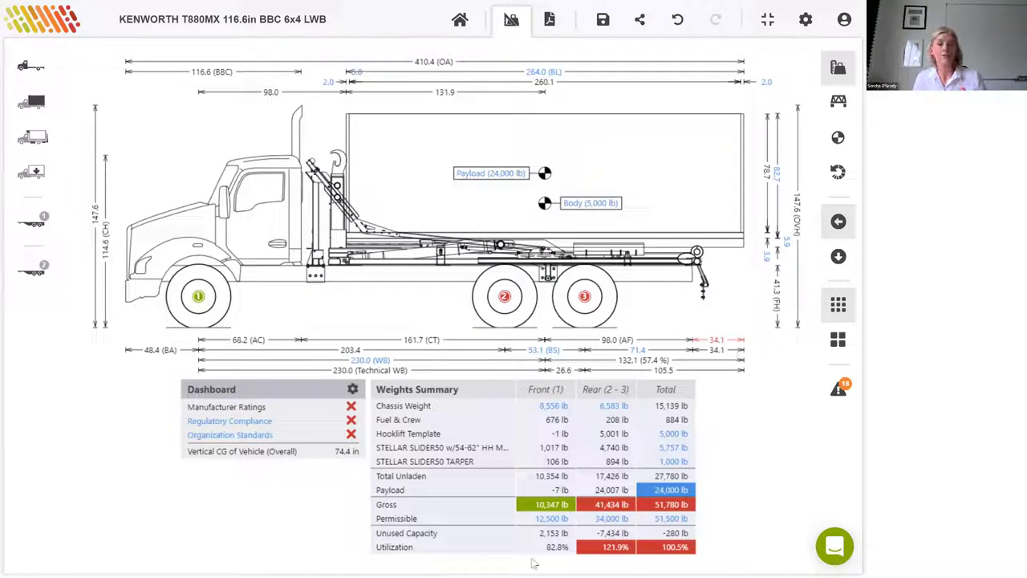
- Override the wheelbase to 270 in
{"action": "left_click", "coordinate": [370, 362]}
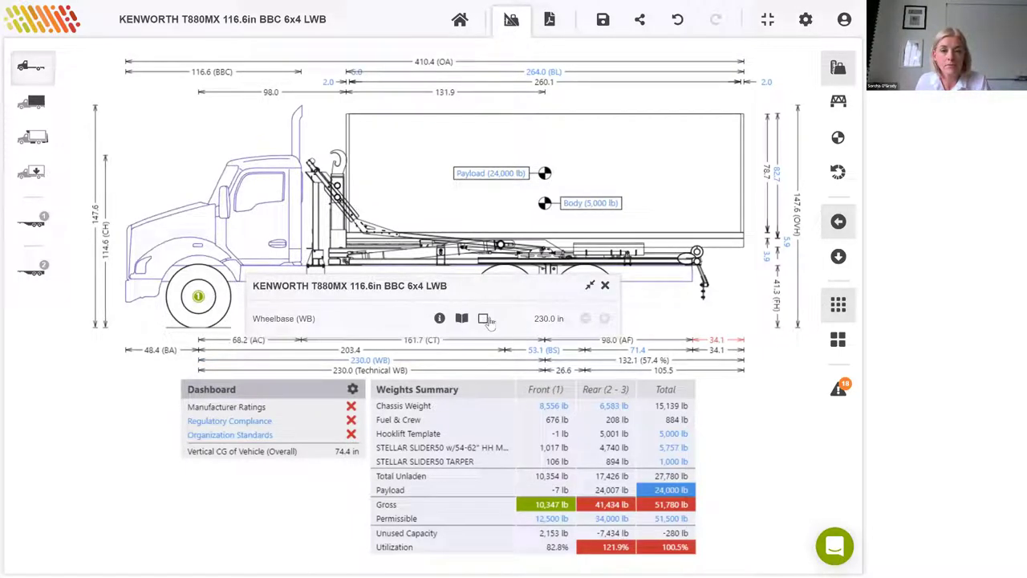
{"action": "left_click", "coordinate": [483, 318]}
{"action": "type", "text": "27"}
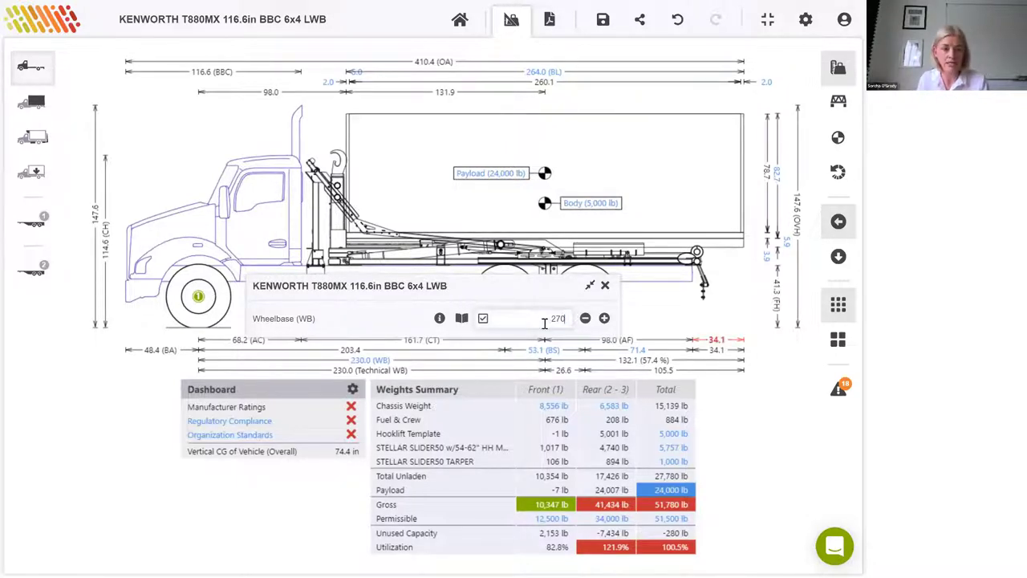
{"action": "type", "text": "0"}
{"action": "key", "text": "Return"}
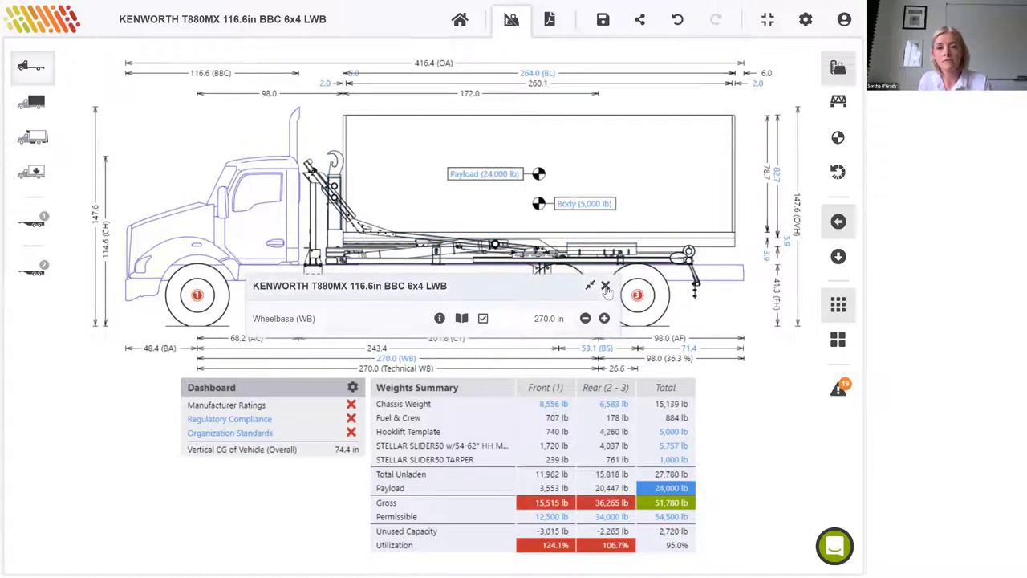
{"action": "left_click", "coordinate": [692, 355]}
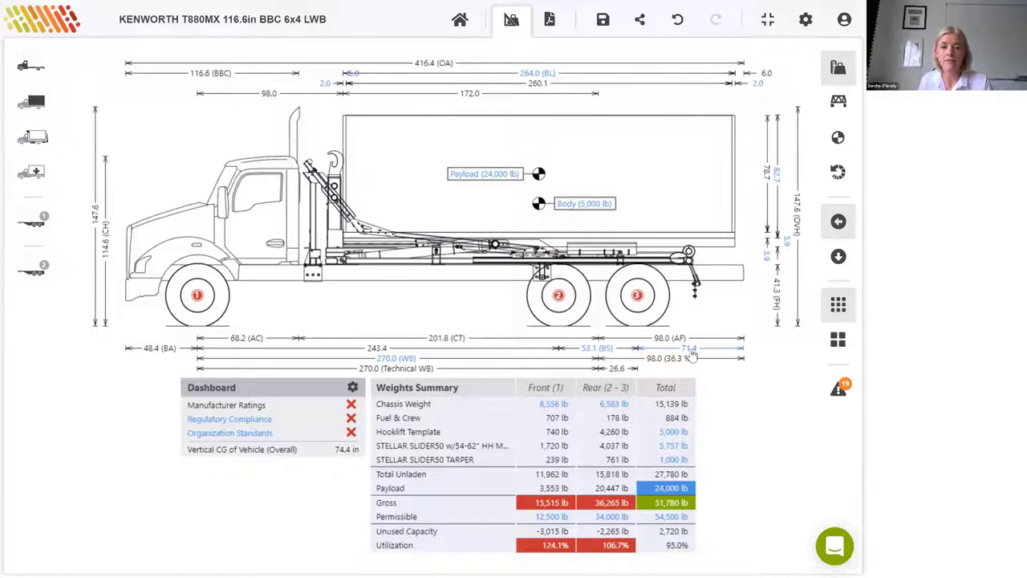
- Set the axle 3 to end overhang to 38 in
{"action": "left_click", "coordinate": [689, 350]}
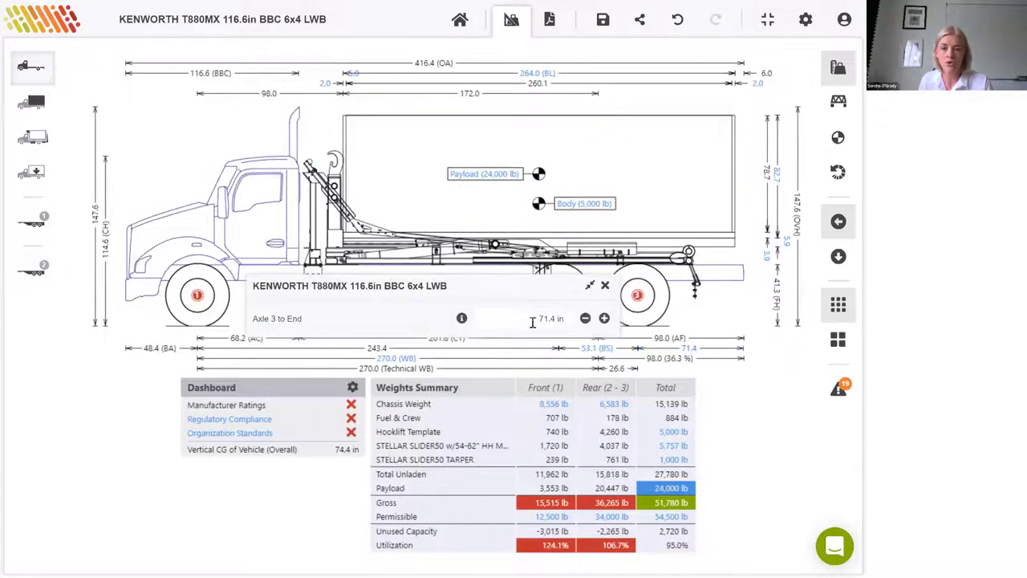
{"action": "left_click", "coordinate": [555, 320]}
{"action": "type", "text": "38"}
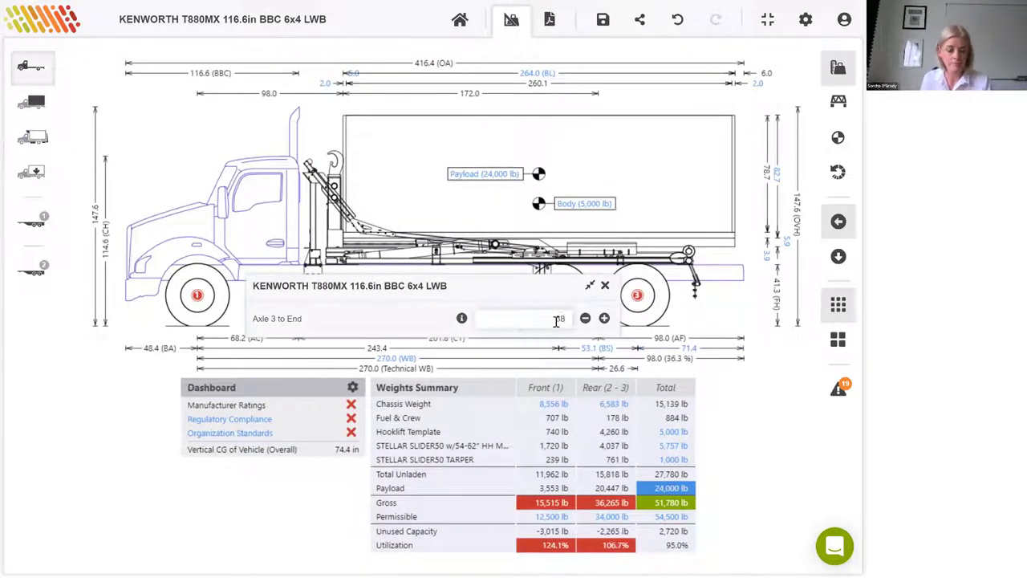
{"action": "key", "text": "Return"}
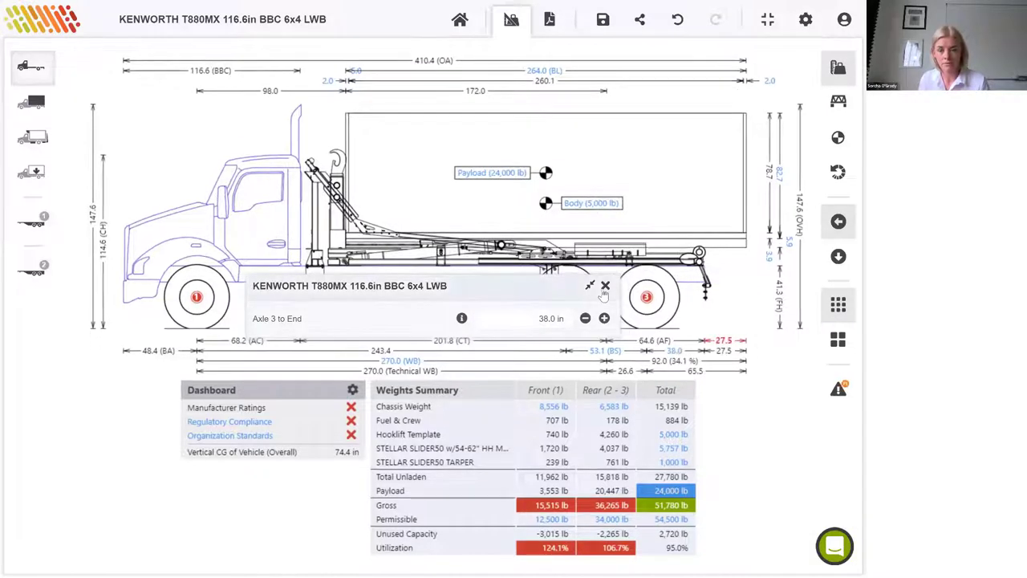
{"action": "left_click", "coordinate": [605, 286]}
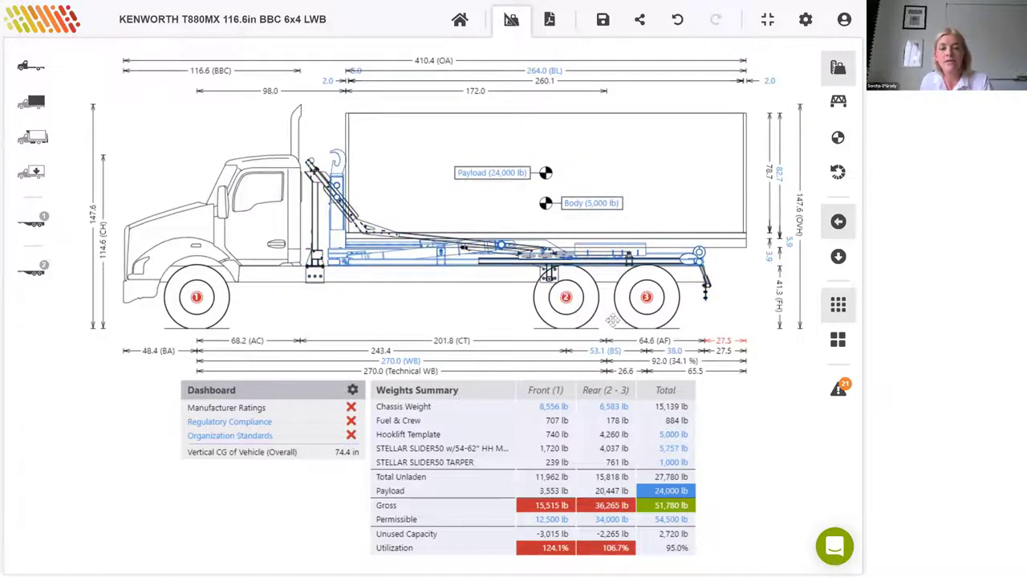
- Override the chassis weights to 9,200 lb on the front axle and 7,300 lb on Axle 2-3
{"action": "left_click", "coordinate": [557, 410]}
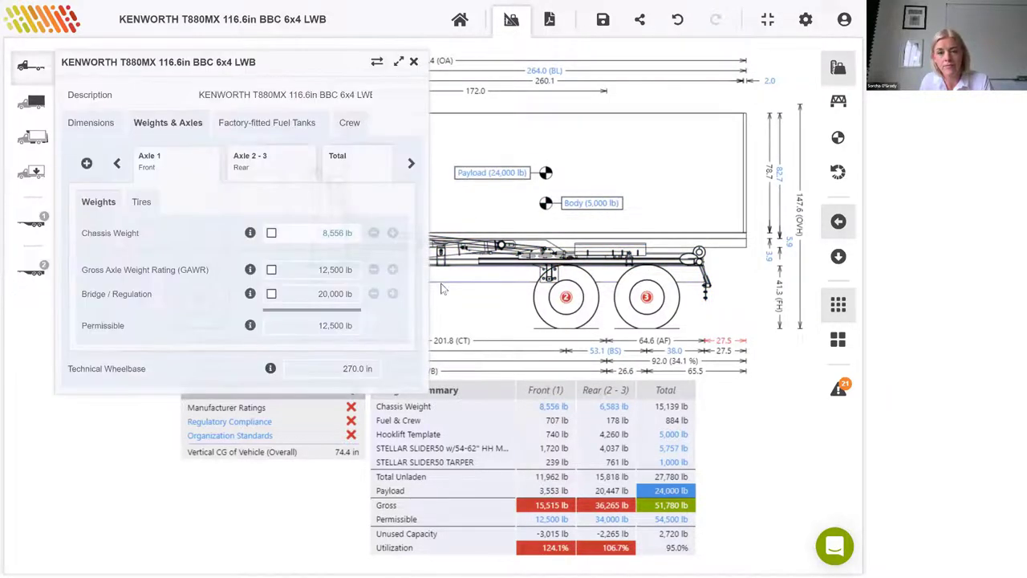
{"action": "left_click", "coordinate": [271, 233]}
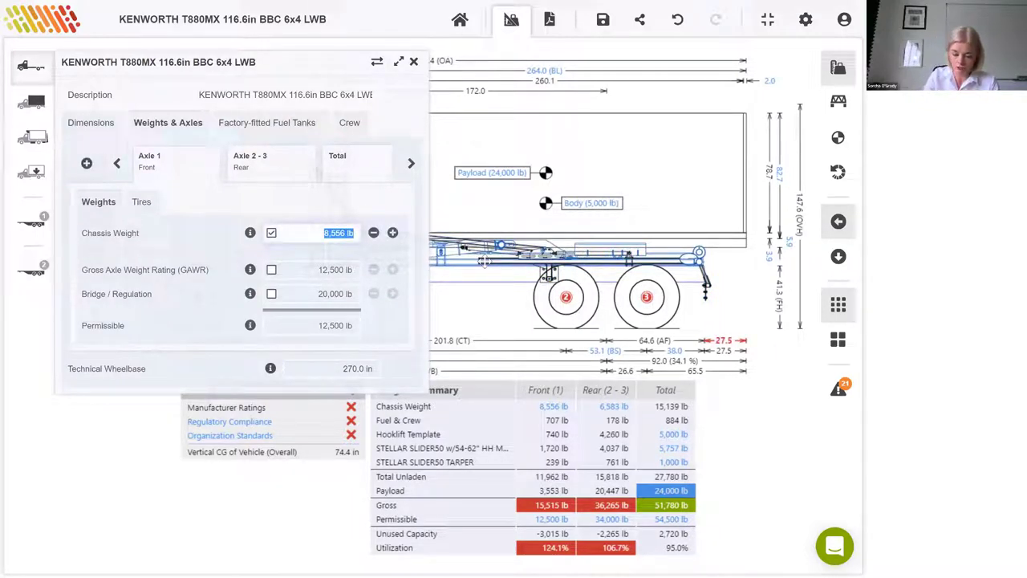
{"action": "type", "text": "92"}
{"action": "key", "text": "Return"}
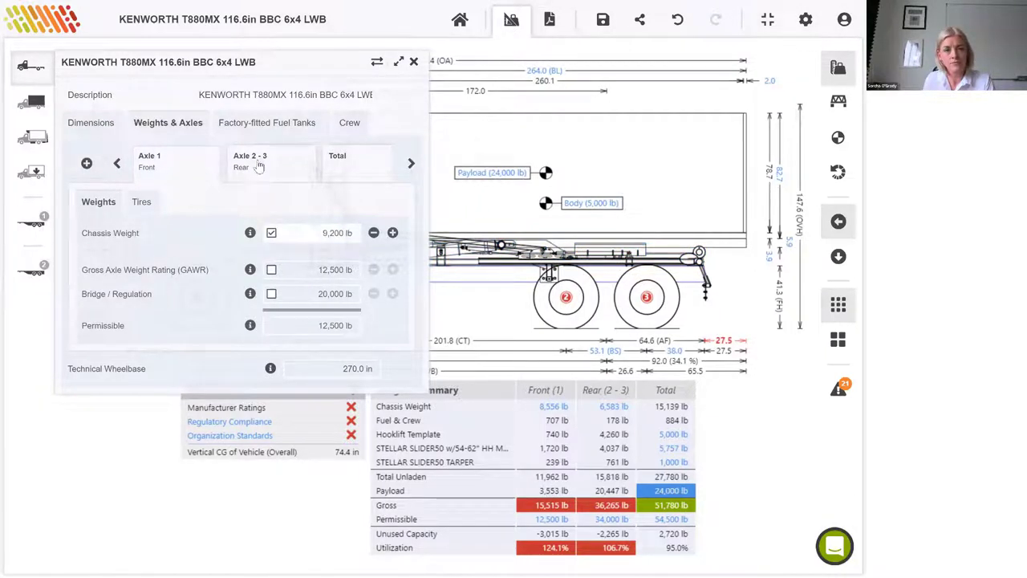
{"action": "left_click", "coordinate": [259, 164]}
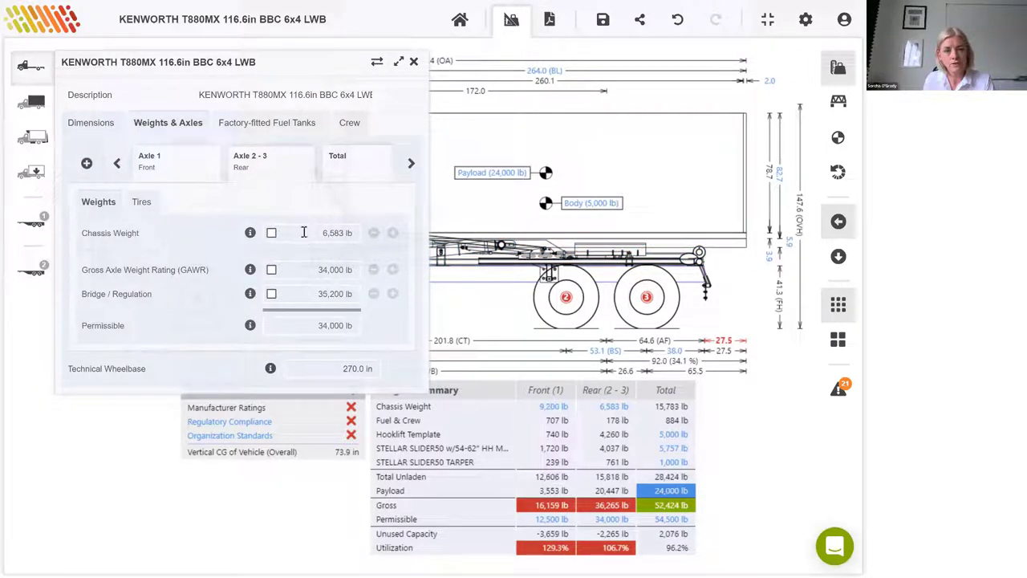
{"action": "left_click", "coordinate": [271, 232]}
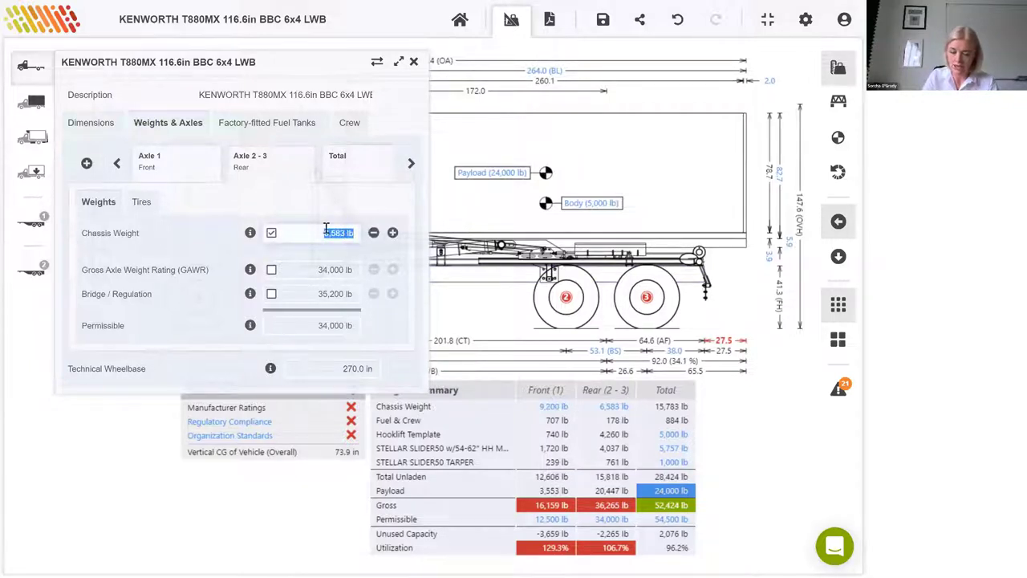
{"action": "type", "text": "7300"}
{"action": "key", "text": "Return"}
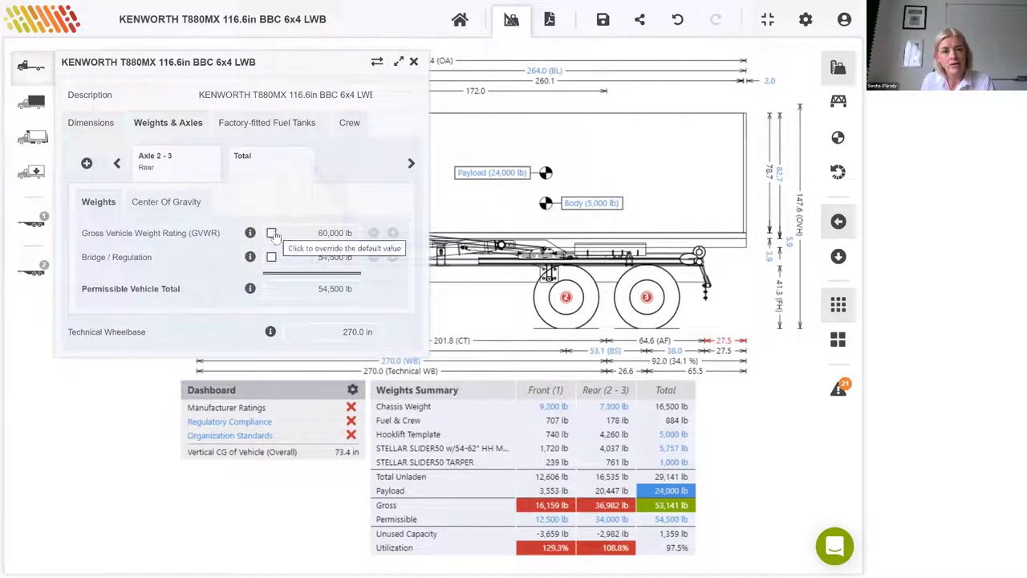
- Override the total GVWR to 66,000 lb
{"action": "left_click", "coordinate": [272, 233]}
{"action": "left_click", "coordinate": [317, 233]}
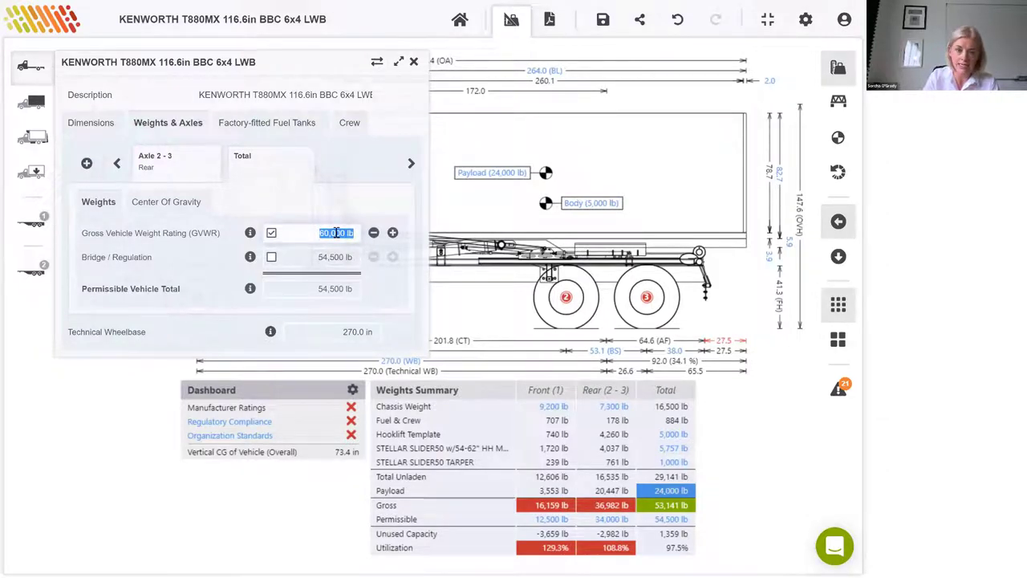
{"action": "type", "text": "66000"}
{"action": "key", "text": "Return"}
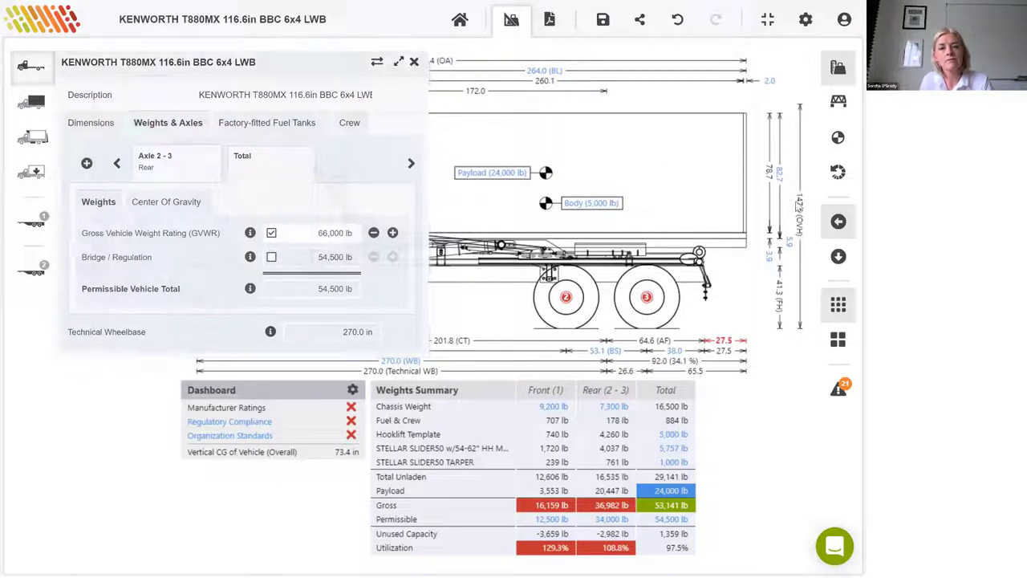
{"action": "left_click", "coordinate": [414, 62]}
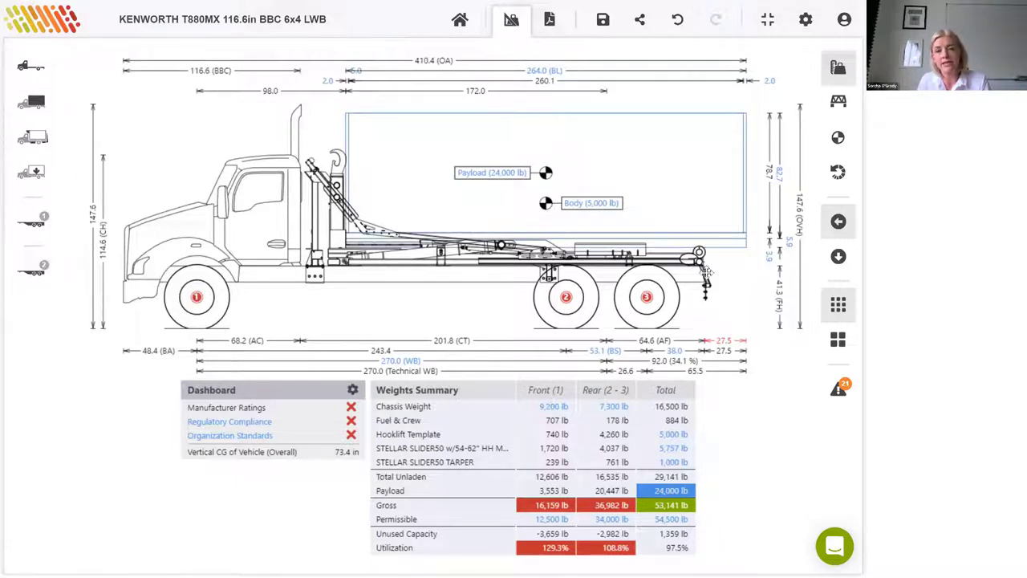
- Fit the STELLAR BUMPER ASM HD 94.00 rear bumper and bring up the vehicle weight totals
{"action": "left_click", "coordinate": [746, 241]}
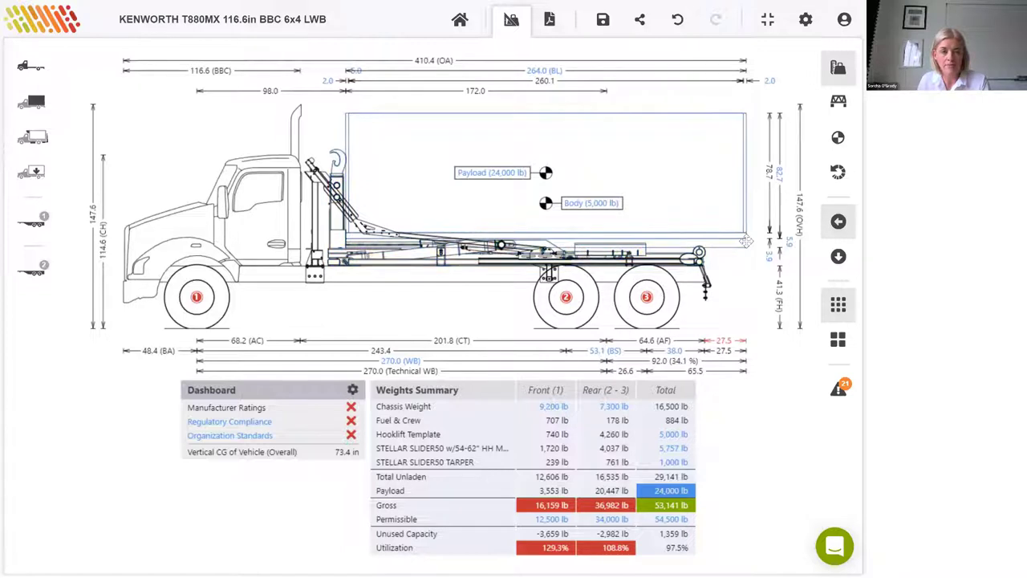
{"action": "left_click", "coordinate": [32, 138]}
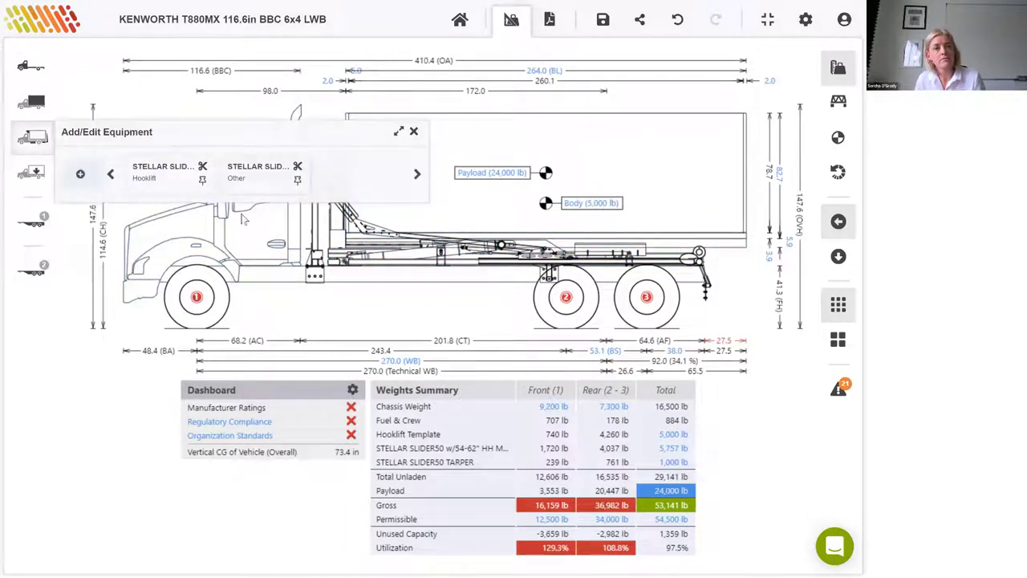
{"action": "left_click", "coordinate": [80, 174]}
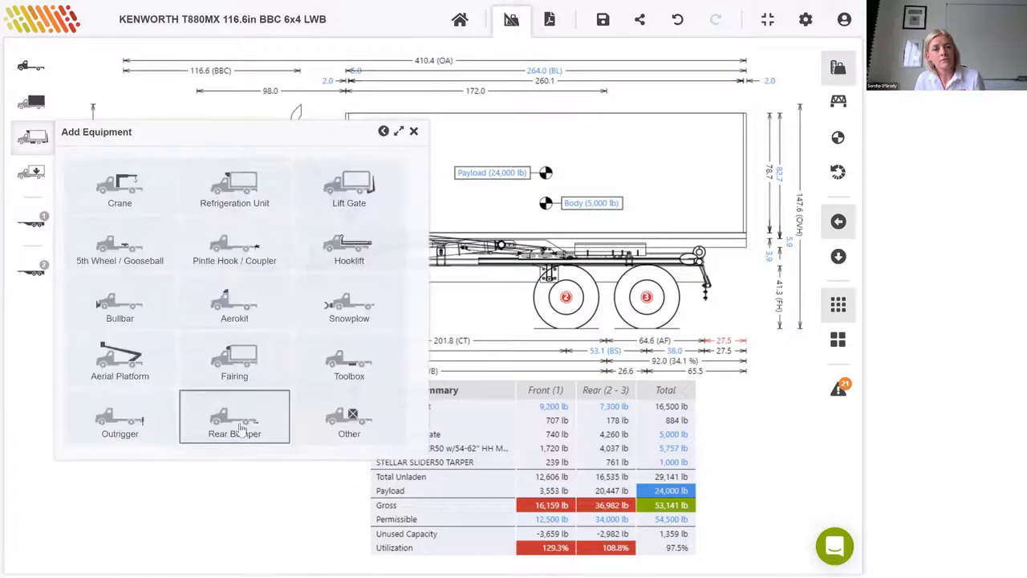
{"action": "left_click", "coordinate": [239, 429]}
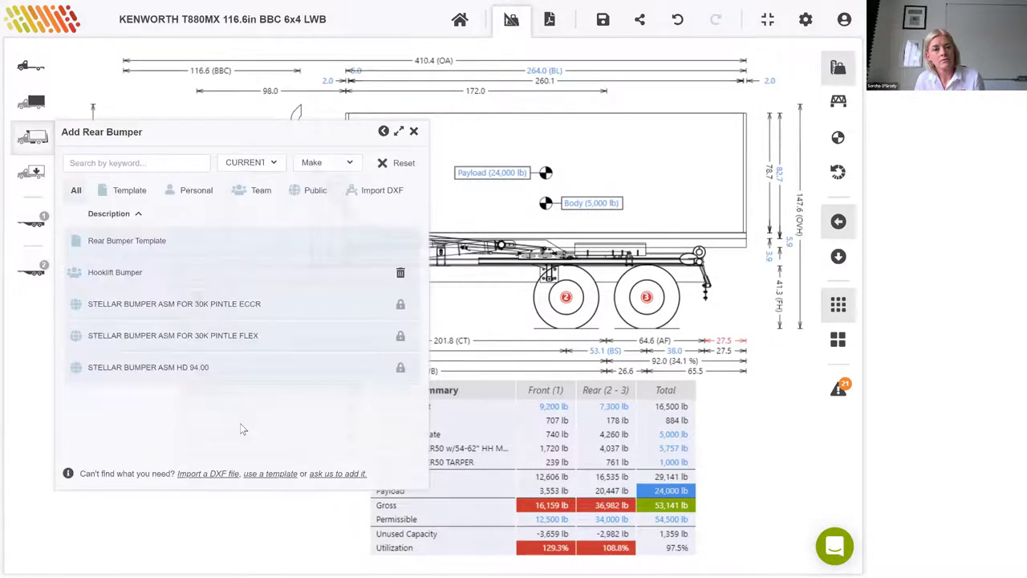
{"action": "left_click", "coordinate": [240, 369]}
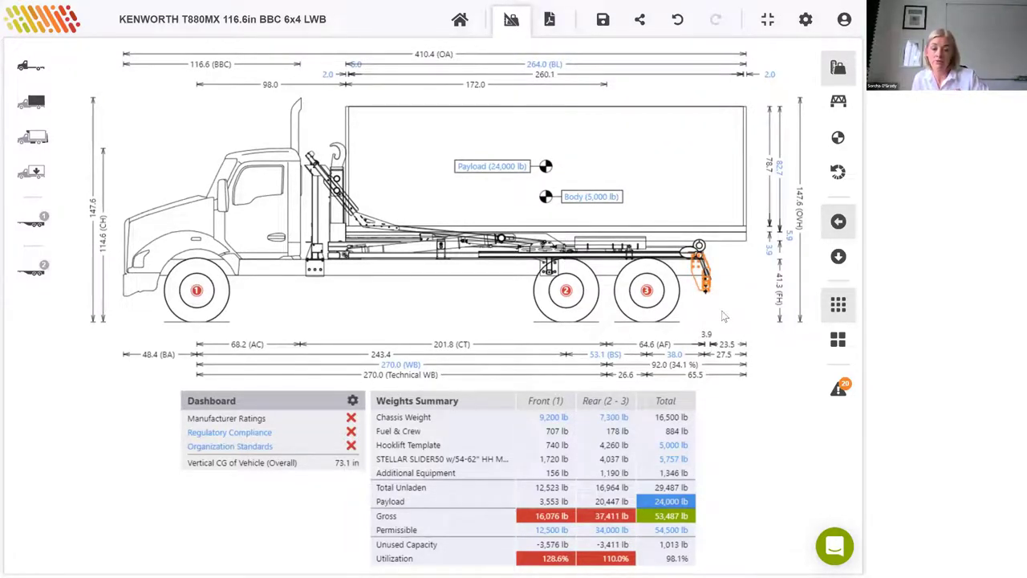
{"action": "left_click", "coordinate": [726, 319]}
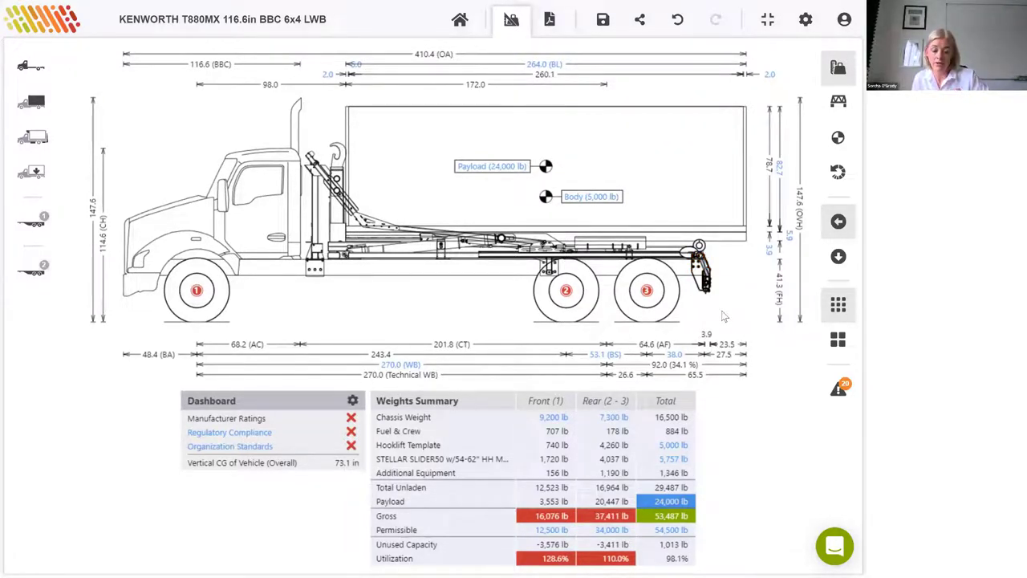
{"action": "left_click", "coordinate": [674, 531]}
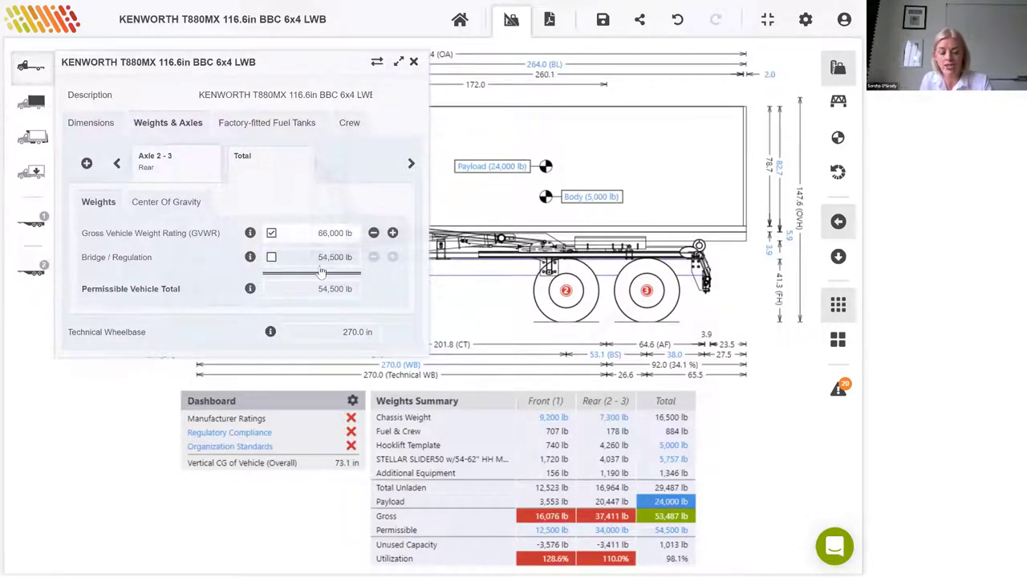
- Show the chassis Dimensions with wheelbase 270.0 in and axle 3 to end 38.0 in
{"action": "left_click", "coordinate": [414, 63]}
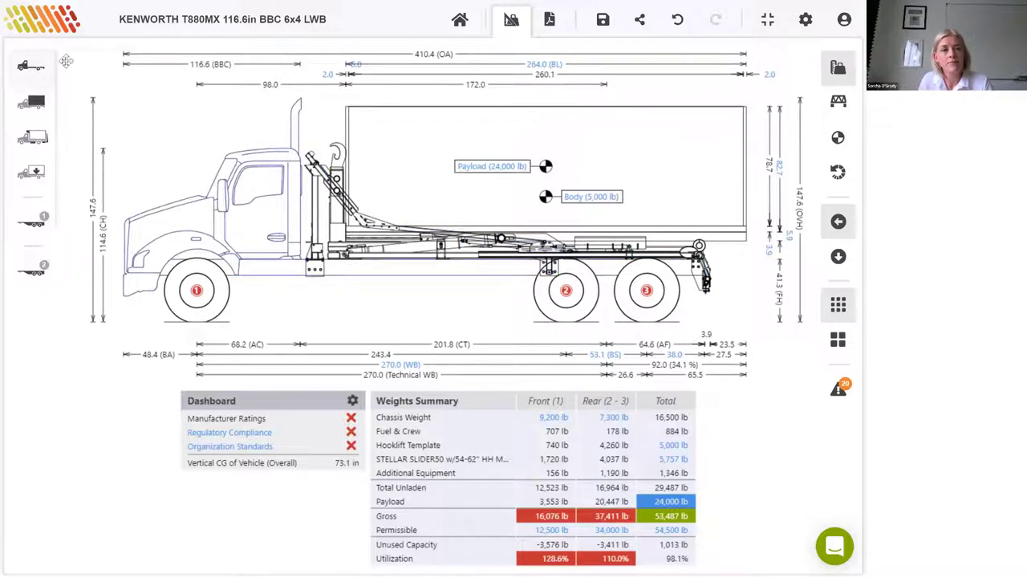
{"action": "left_click", "coordinate": [36, 67]}
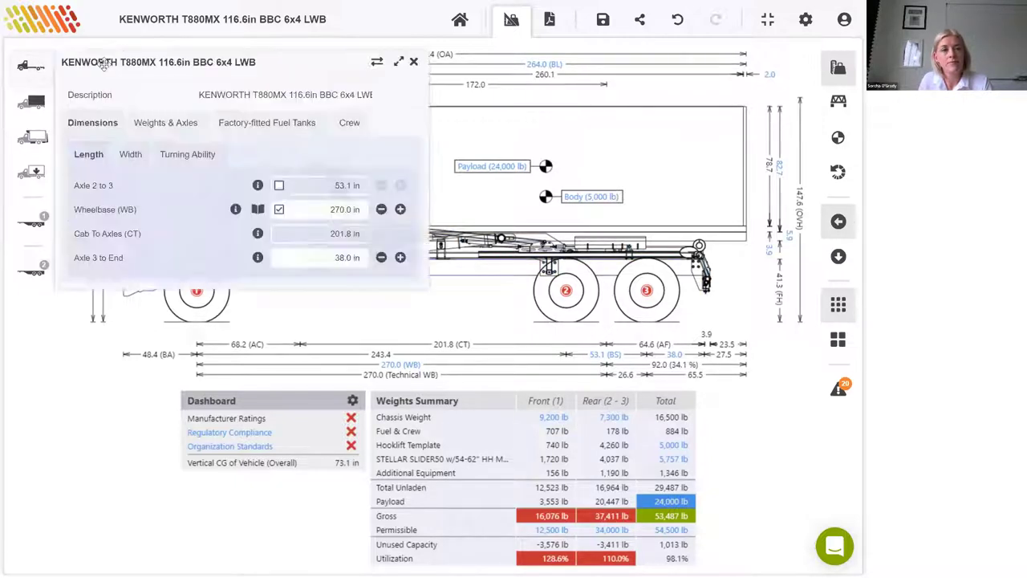
- Add a Pusher axle in the chassis Weights & Axles settings
{"action": "left_click", "coordinate": [167, 122]}
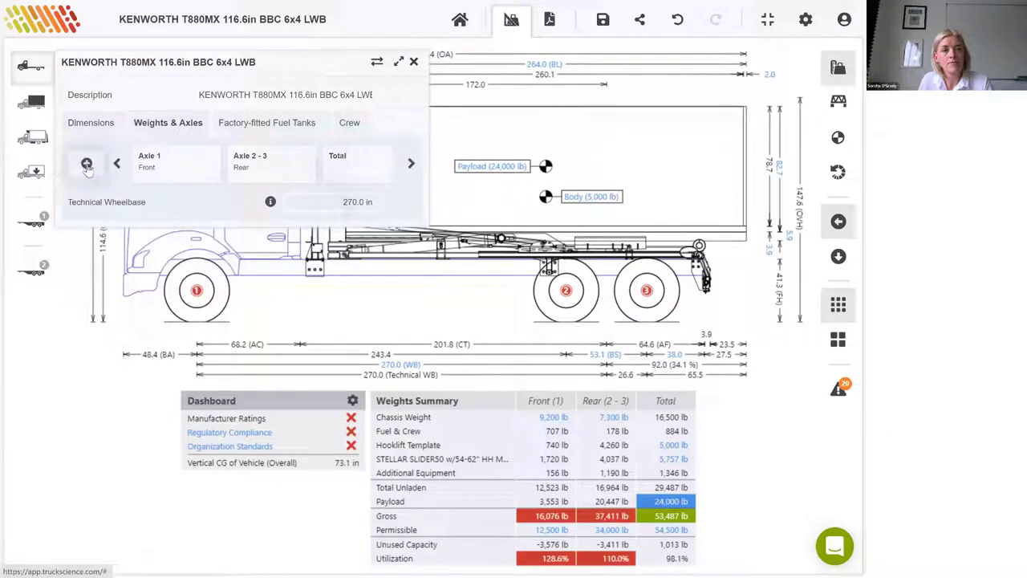
{"action": "left_click", "coordinate": [87, 164]}
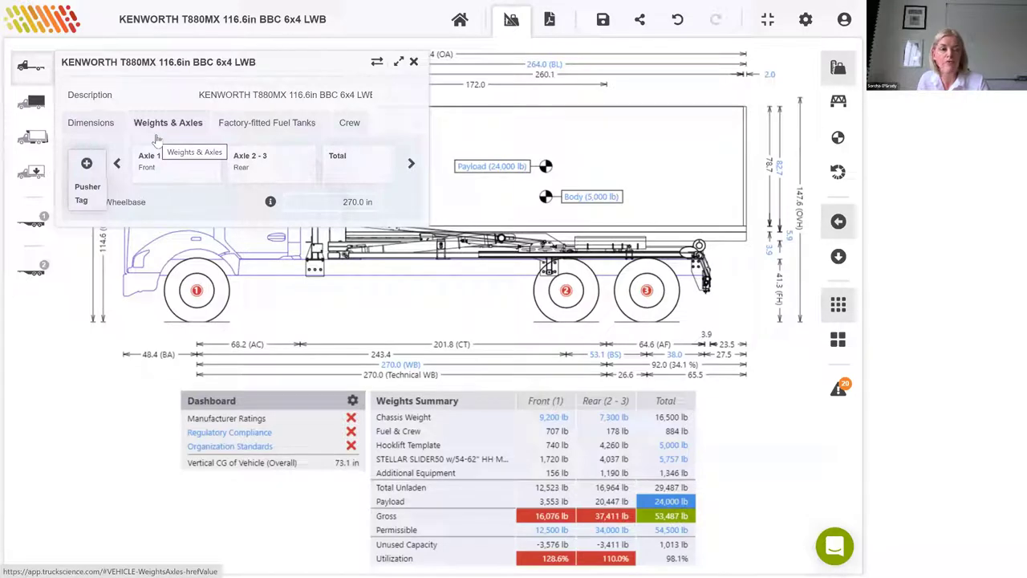
{"action": "left_click", "coordinate": [102, 189]}
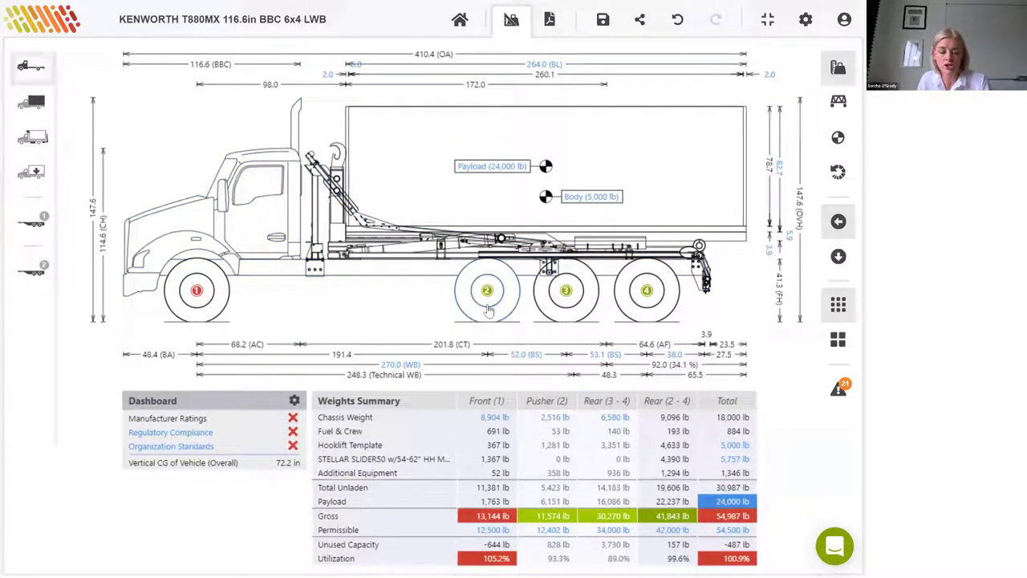
- Set the pusher axle's tire radius to 19.0 in
{"action": "left_click", "coordinate": [487, 295]}
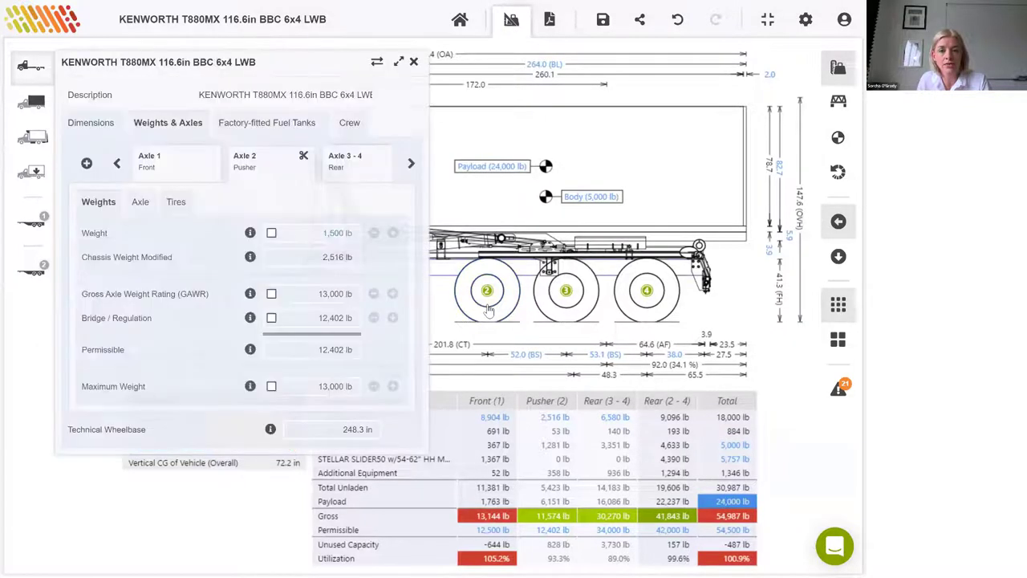
{"action": "left_click", "coordinate": [171, 205]}
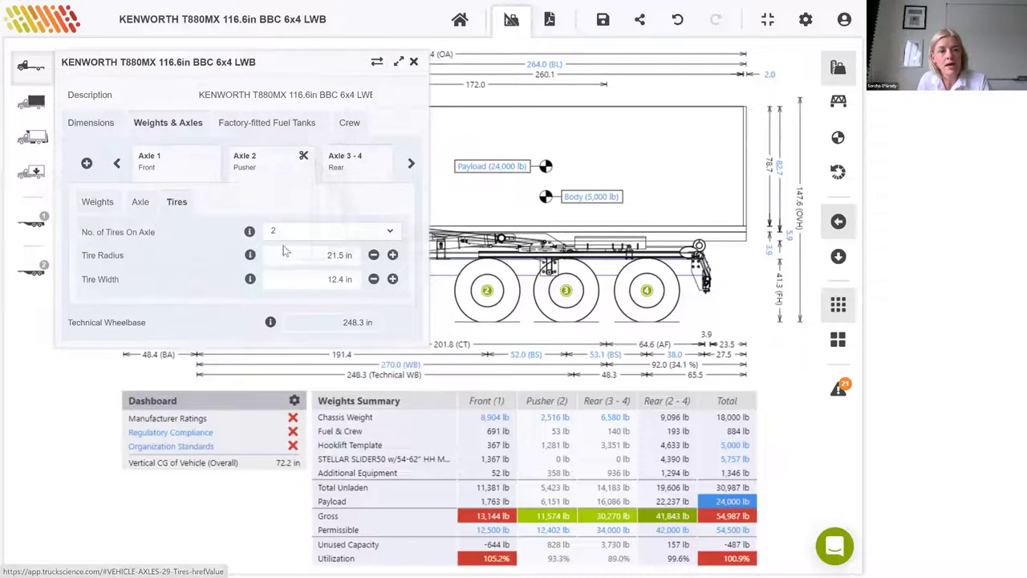
{"action": "left_click", "coordinate": [327, 255]}
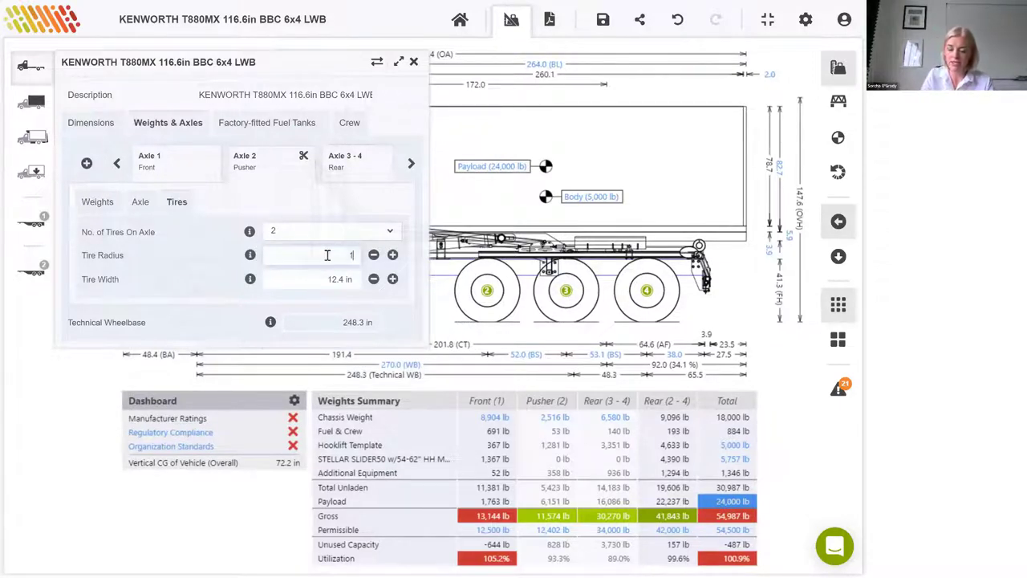
{"action": "key", "text": "Tab"}
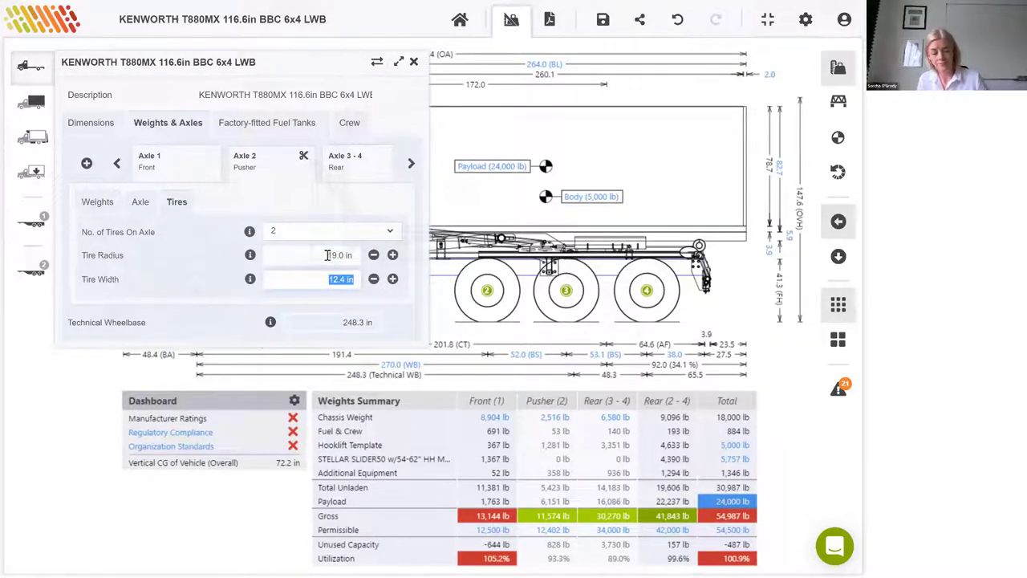
{"action": "left_click", "coordinate": [414, 61]}
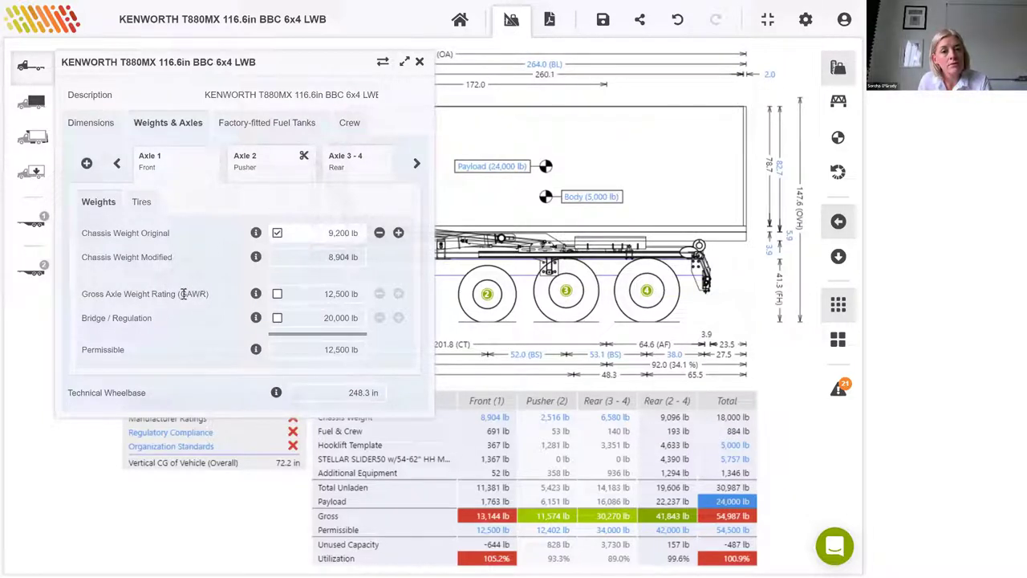
- Override the front axle's gross axle weight rating to 14,000 lb
{"action": "left_click_drag", "start_coordinate": [82, 293], "coordinate": [327, 299]}
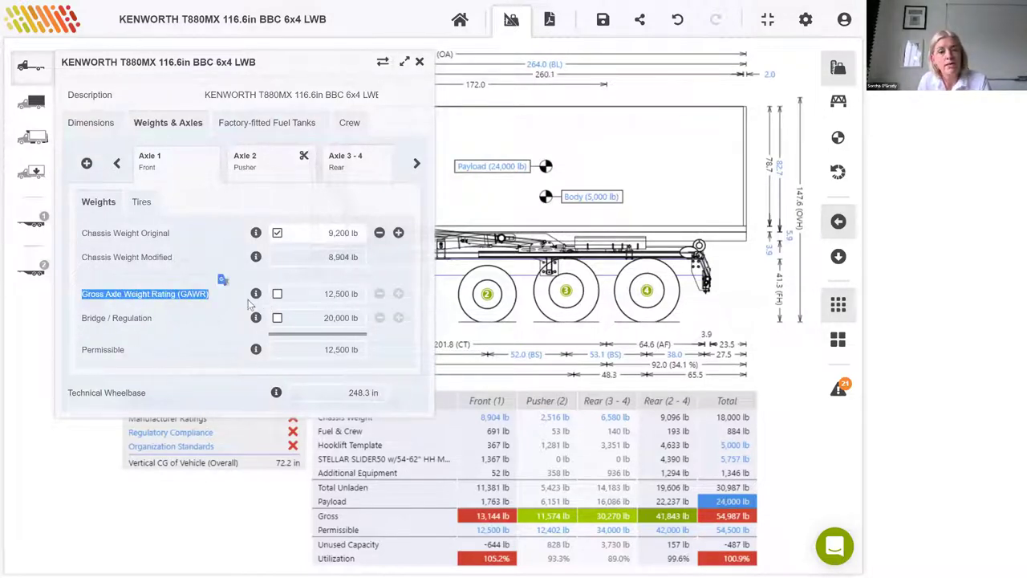
{"action": "left_click", "coordinate": [277, 295]}
{"action": "left_click", "coordinate": [278, 296]}
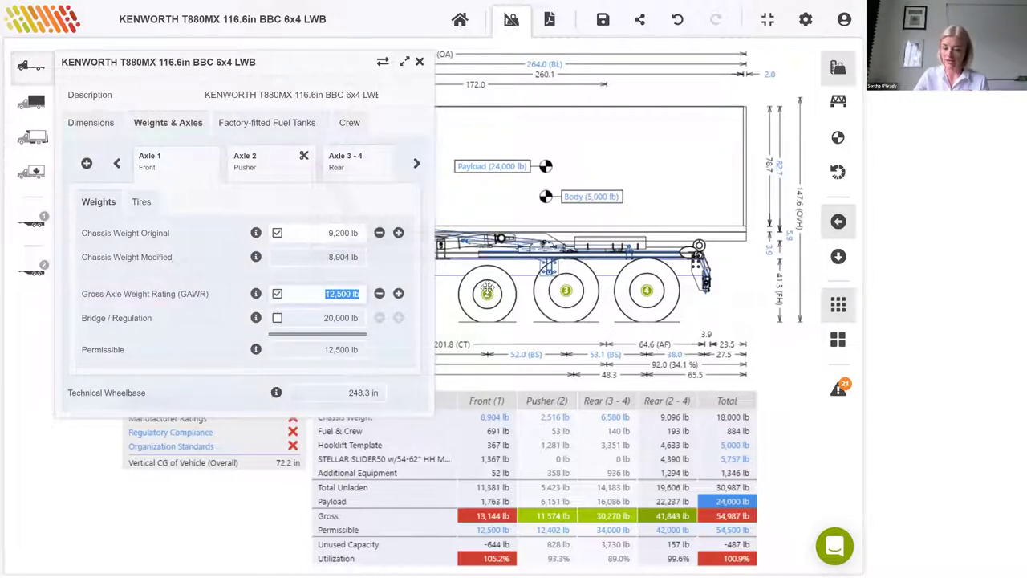
{"action": "type", "text": "14000"}
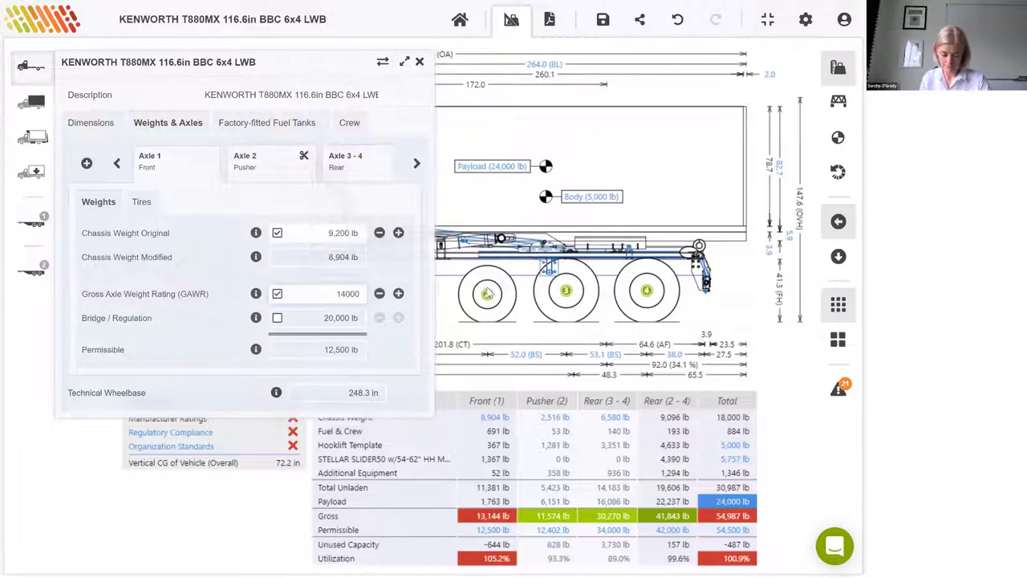
{"action": "key", "text": "Return"}
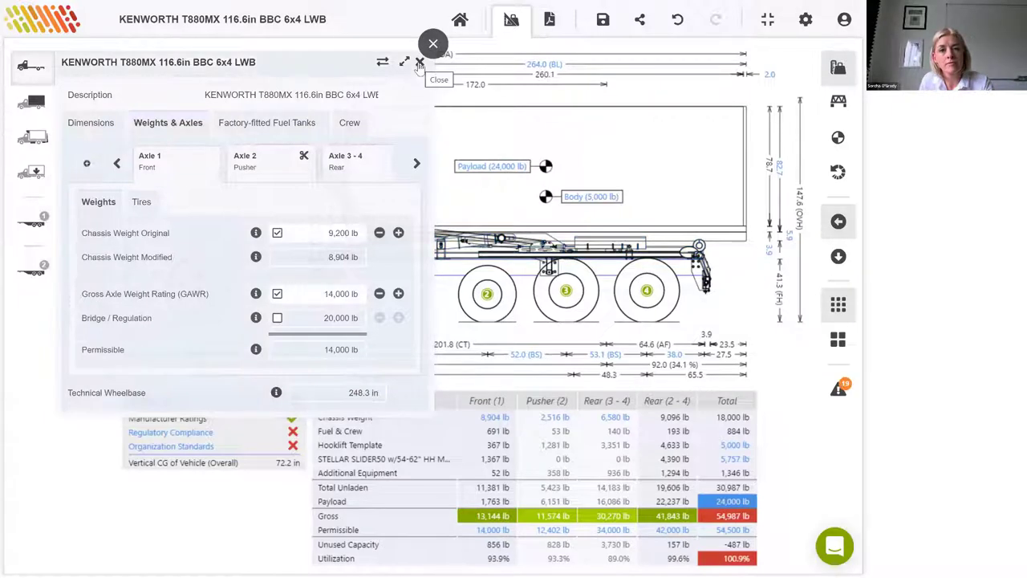
{"action": "left_click", "coordinate": [419, 61]}
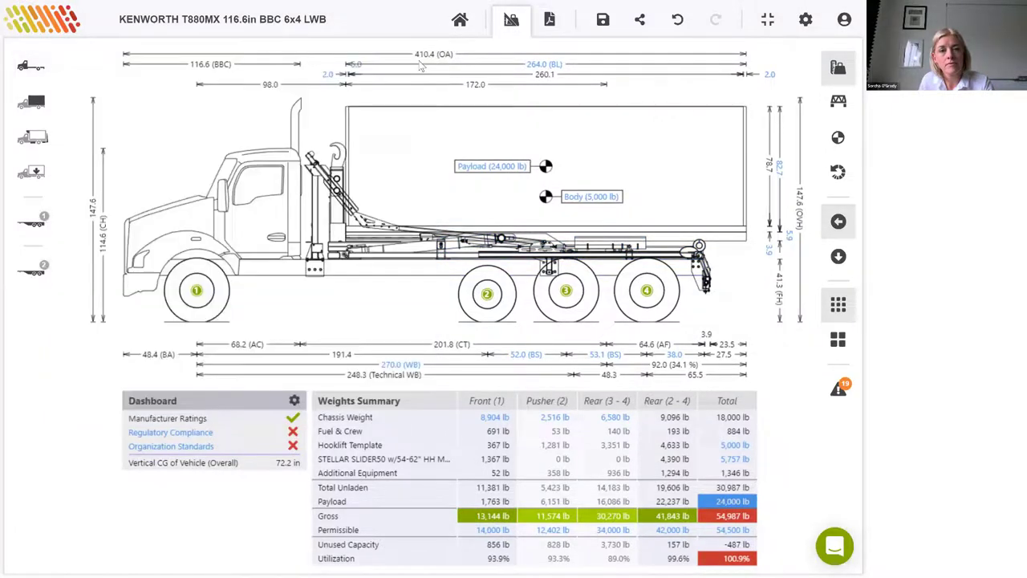
- Remove the payload override so the payload auto-calculates to 23,513 lb
{"action": "left_click", "coordinate": [734, 503]}
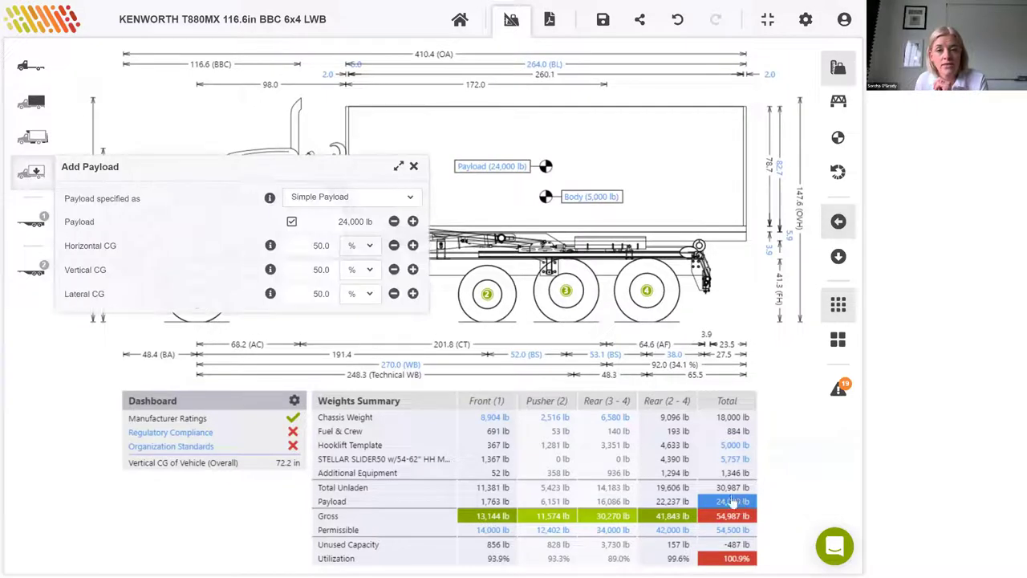
{"action": "left_click", "coordinate": [292, 224]}
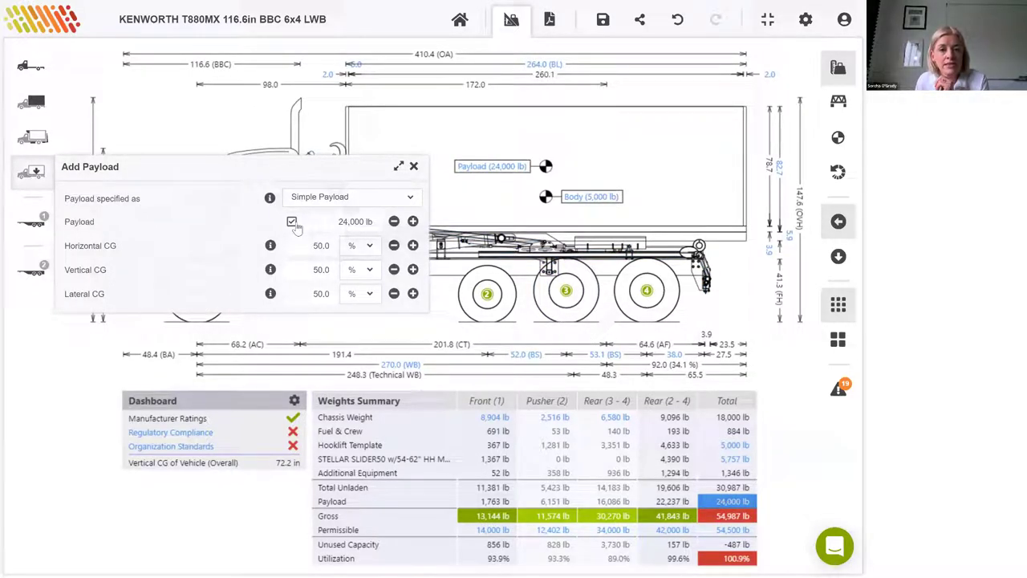
{"action": "left_click", "coordinate": [292, 224]}
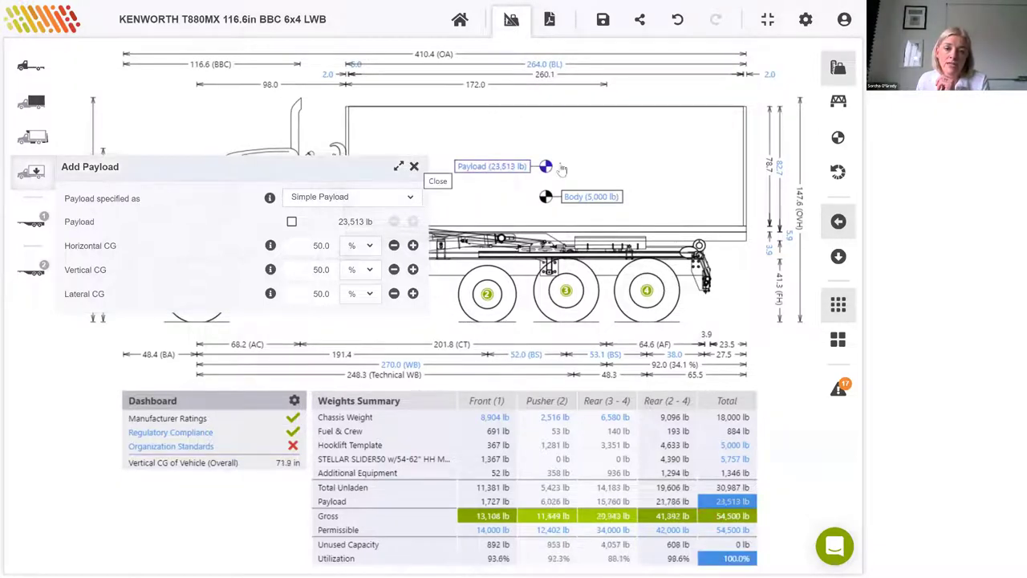
{"action": "left_click", "coordinate": [414, 167]}
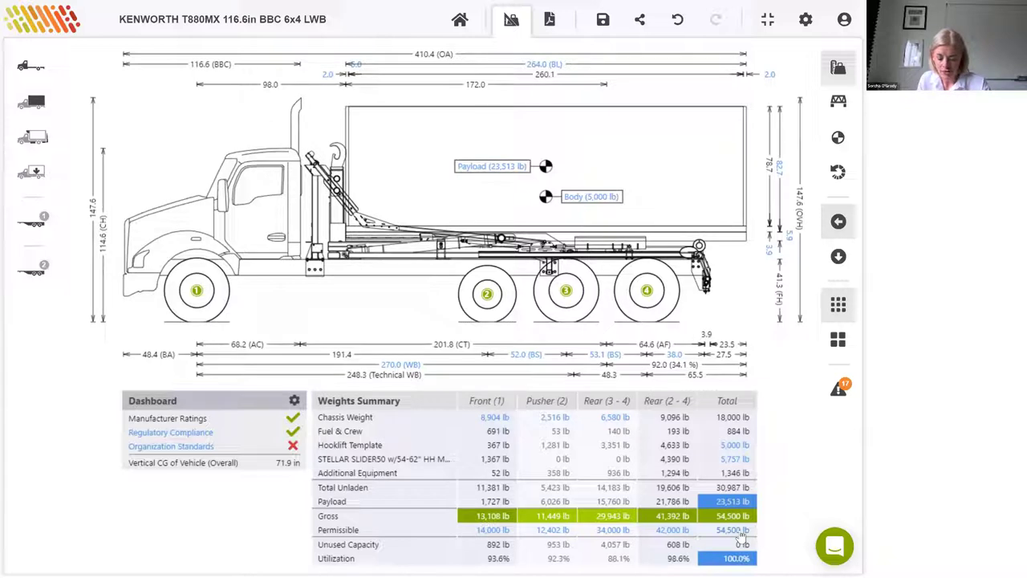
- Display the bridge formula table with distance, permissible, gross and utilization per axle group
{"action": "left_click", "coordinate": [838, 104]}
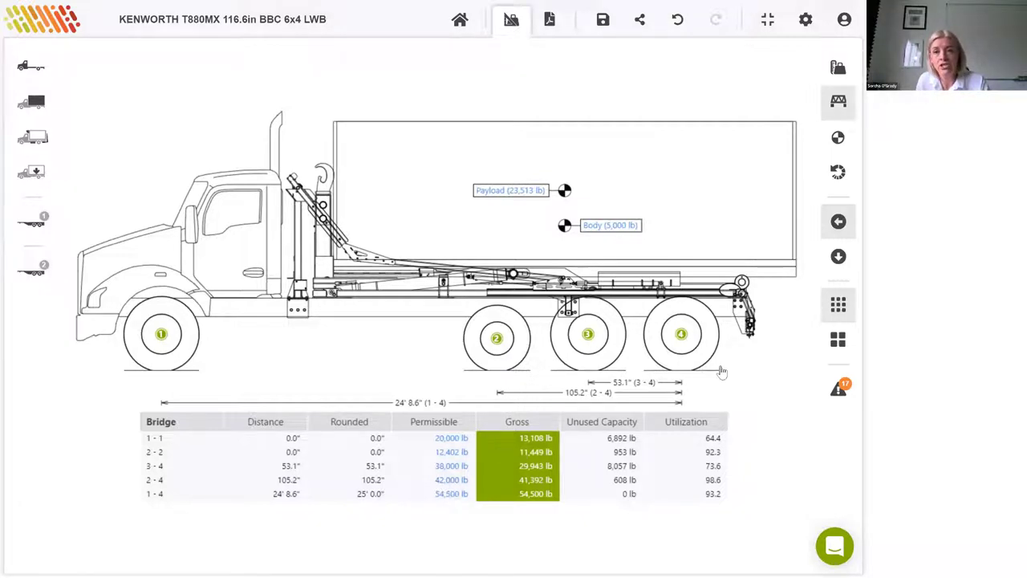
- Untick US - Georgia Federal (GA) in the applied regulations, raising axles 1–4 permissible to 58,500 lb
{"action": "left_click", "coordinate": [805, 20]}
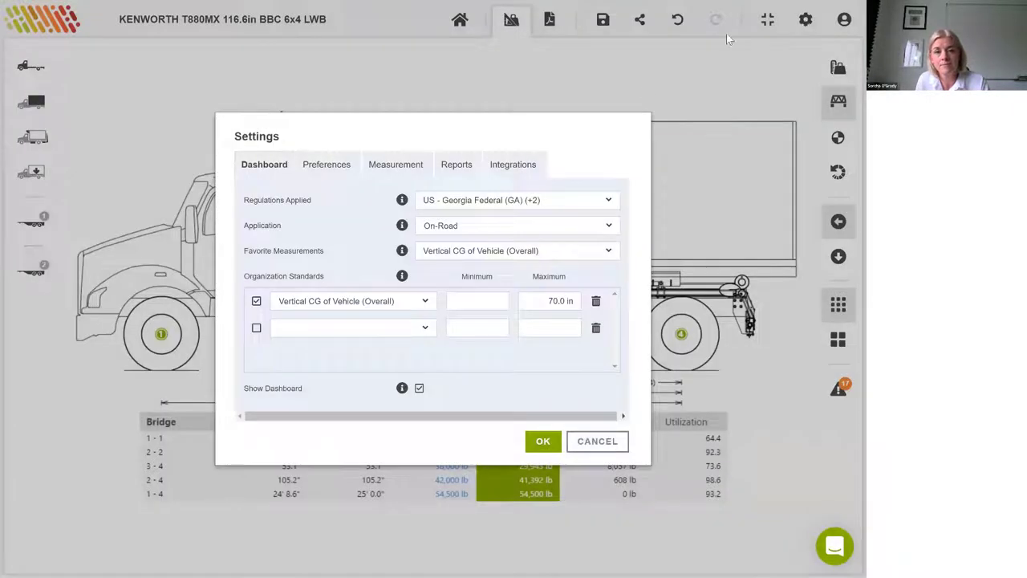
{"action": "left_click_drag", "start_coordinate": [243, 200], "coordinate": [333, 199]}
{"action": "left_click", "coordinate": [490, 201]}
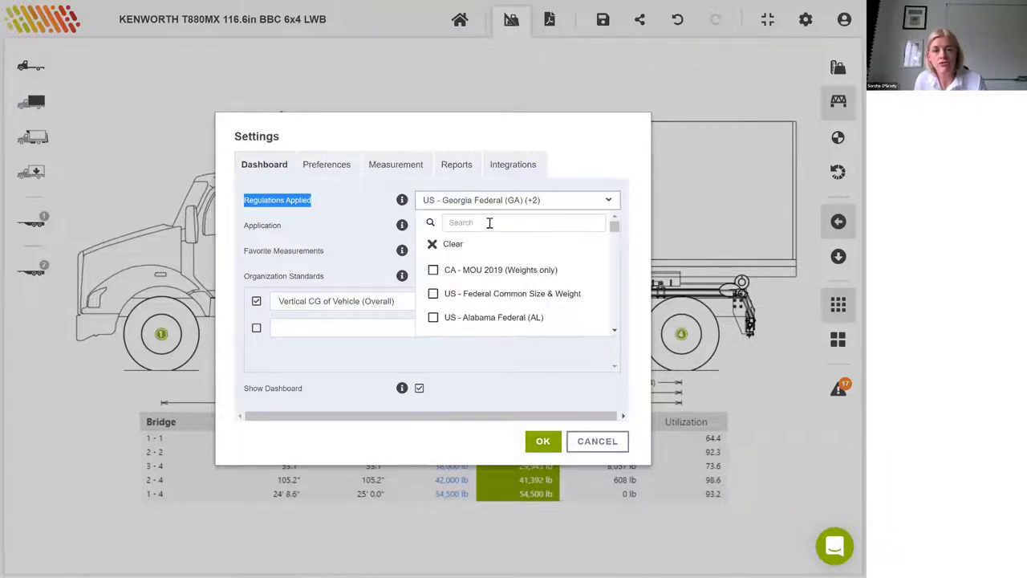
{"action": "left_click", "coordinate": [490, 222]}
{"action": "type", "text": "ga"}
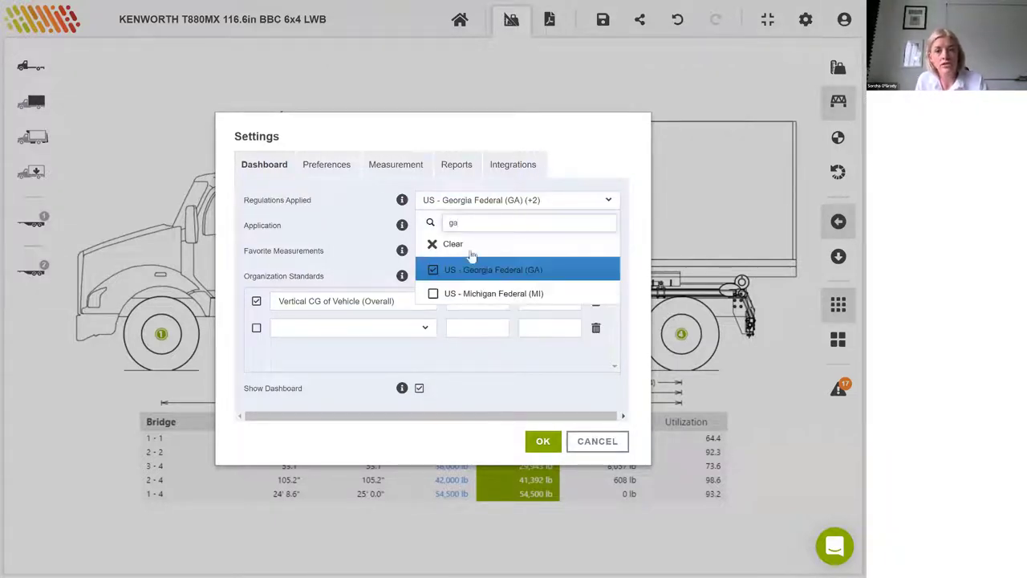
{"action": "left_click", "coordinate": [433, 271]}
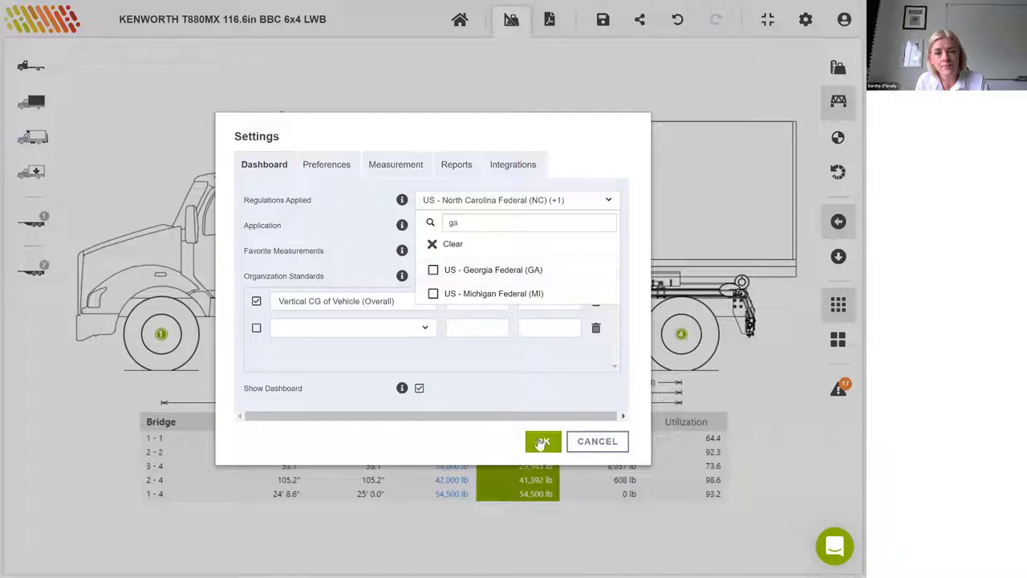
{"action": "left_click", "coordinate": [543, 443]}
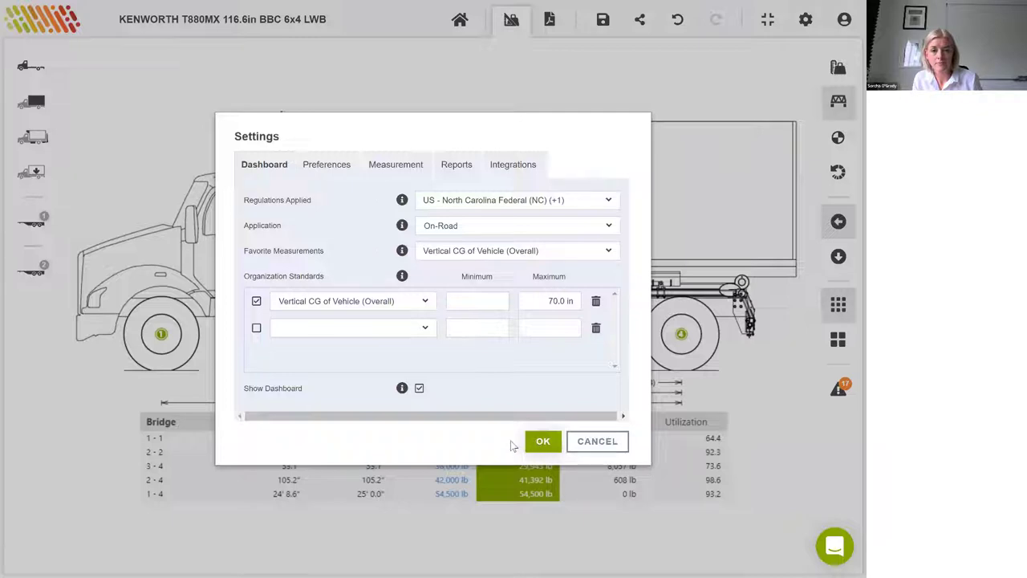
{"action": "left_click", "coordinate": [542, 442]}
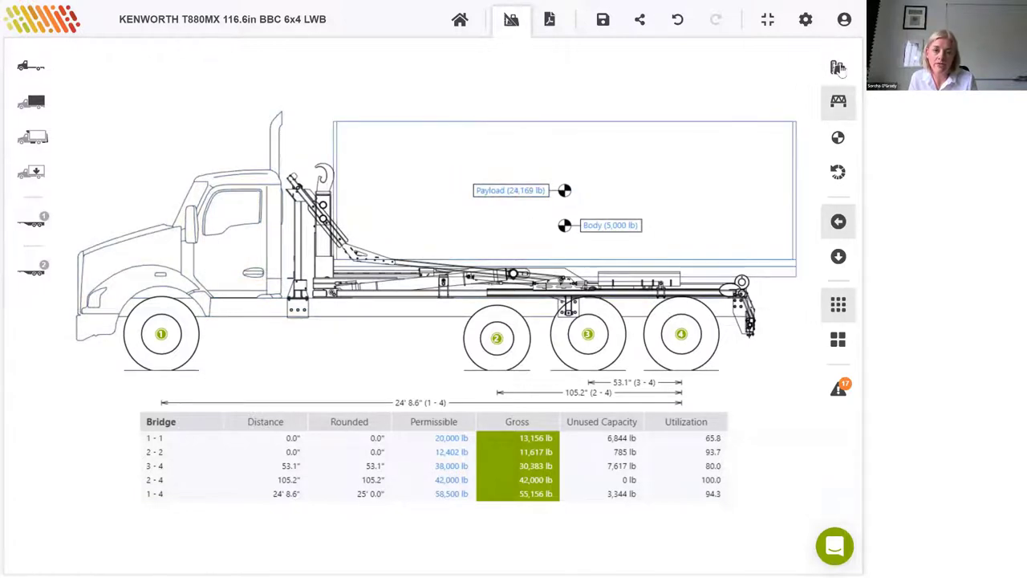
- Show the weights summary view and re-apply US - Georgia Federal (GA), returning payload to 23,513 lb
{"action": "left_click", "coordinate": [838, 68]}
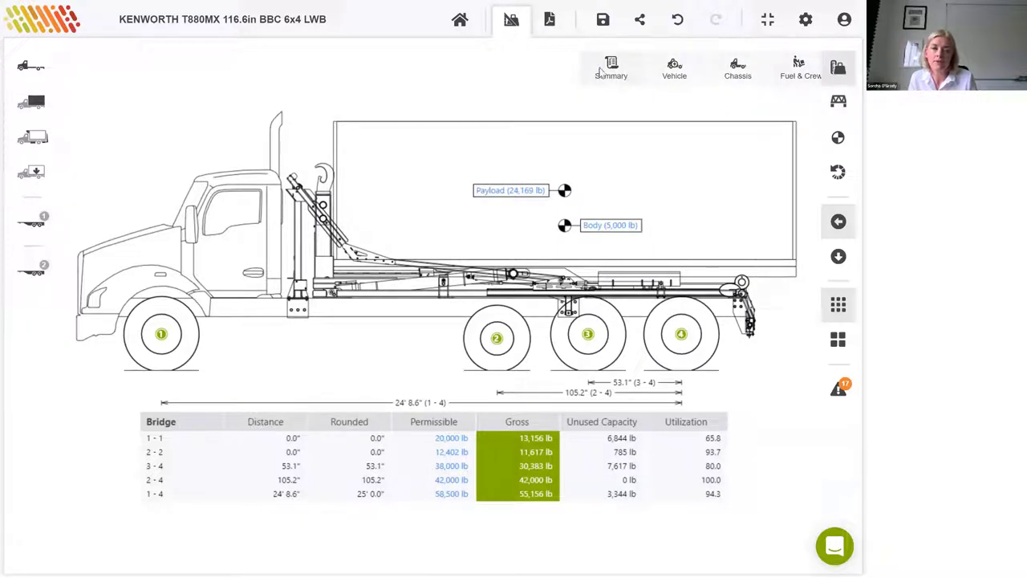
{"action": "left_click", "coordinate": [610, 71]}
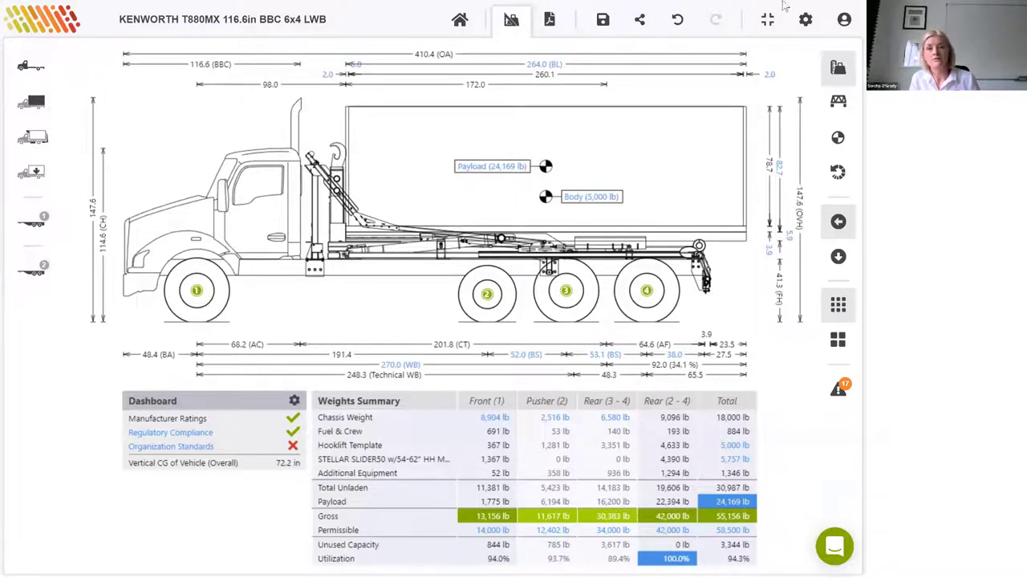
{"action": "left_click", "coordinate": [805, 20]}
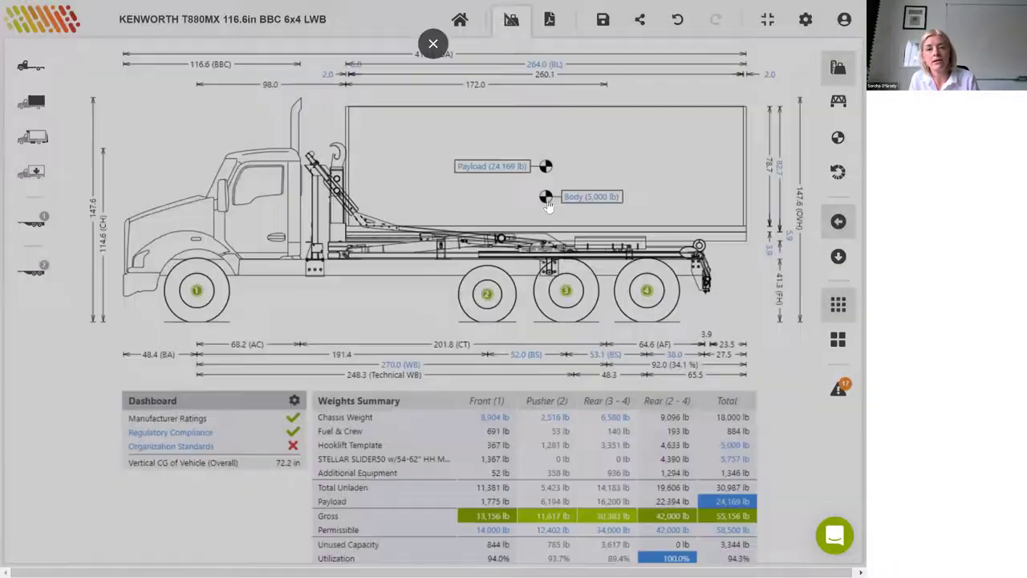
{"action": "left_click", "coordinate": [561, 200]}
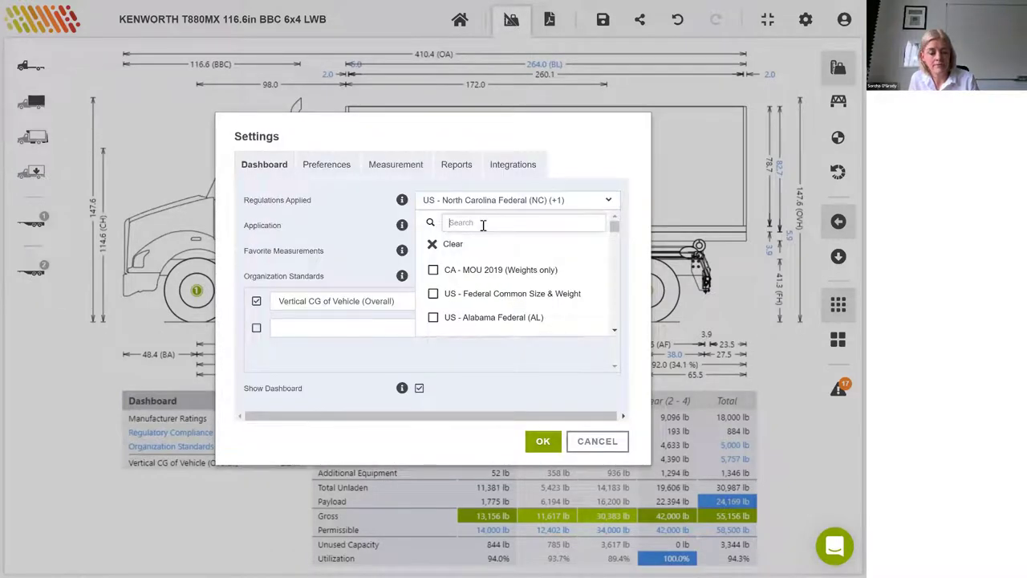
{"action": "type", "text": "ga"}
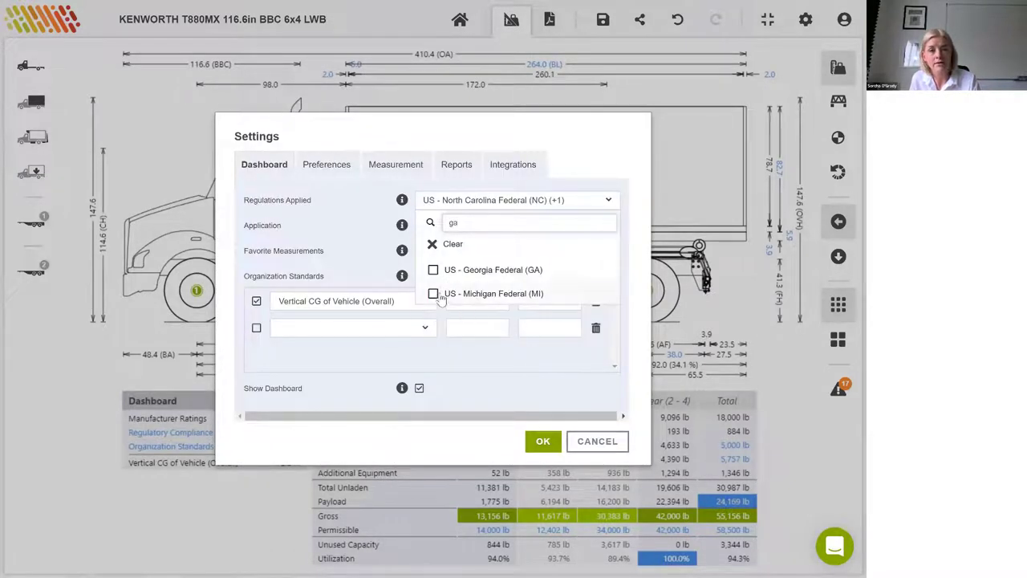
{"action": "left_click", "coordinate": [433, 269]}
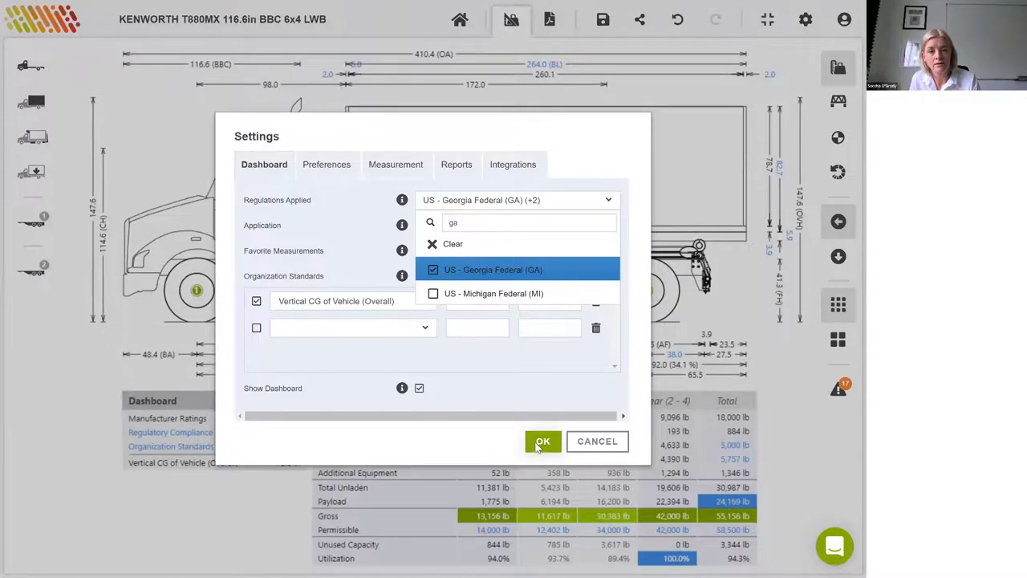
{"action": "left_click", "coordinate": [540, 446]}
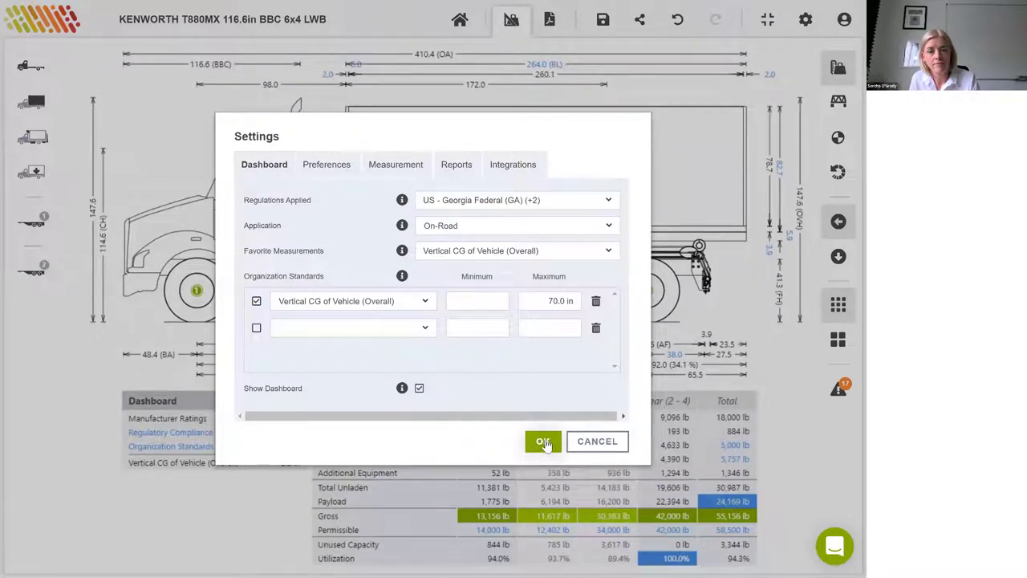
{"action": "left_click", "coordinate": [543, 442]}
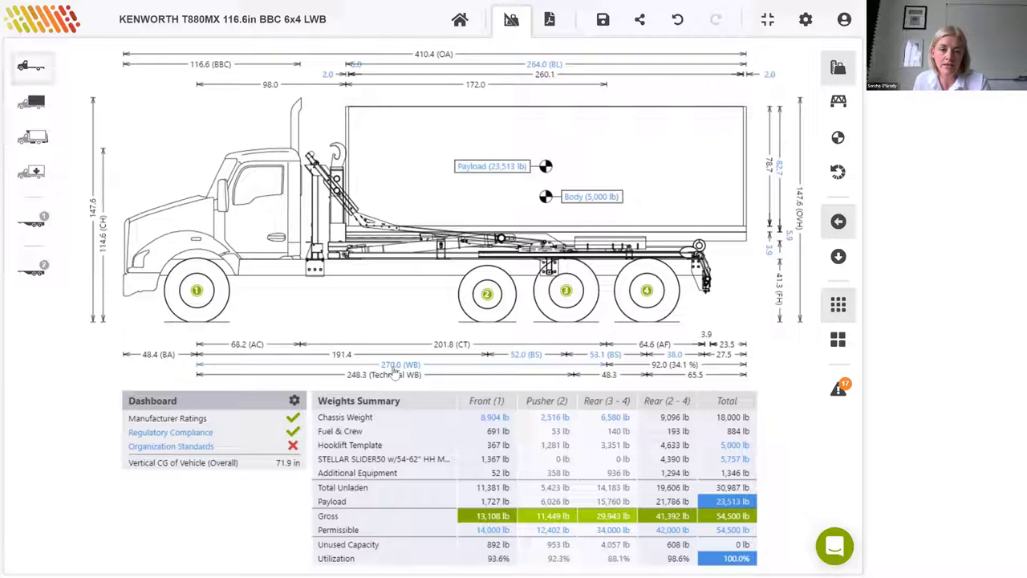
- Expand the 270.0 in wheelbase into the chassis panel, highlighting Wheelbase and Cab To Axles (201.8 in)
{"action": "left_click", "coordinate": [394, 368]}
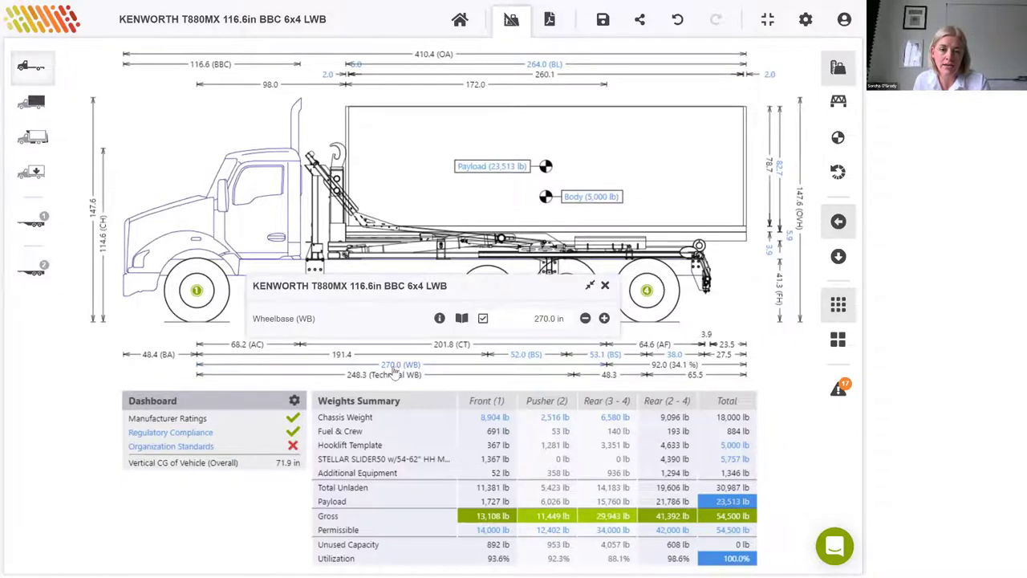
{"action": "left_click", "coordinate": [588, 287]}
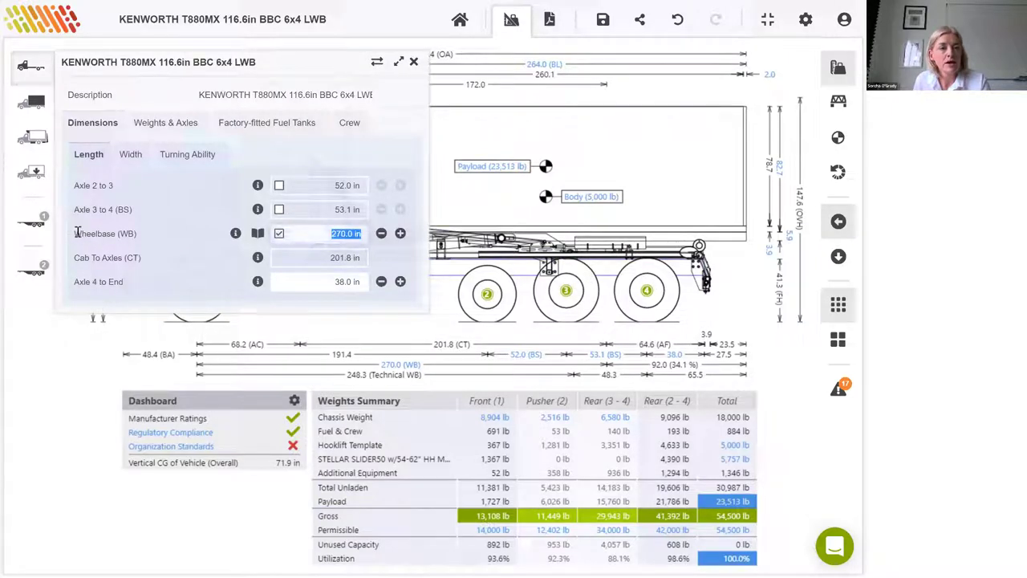
{"action": "left_click_drag", "start_coordinate": [72, 232], "coordinate": [135, 234]}
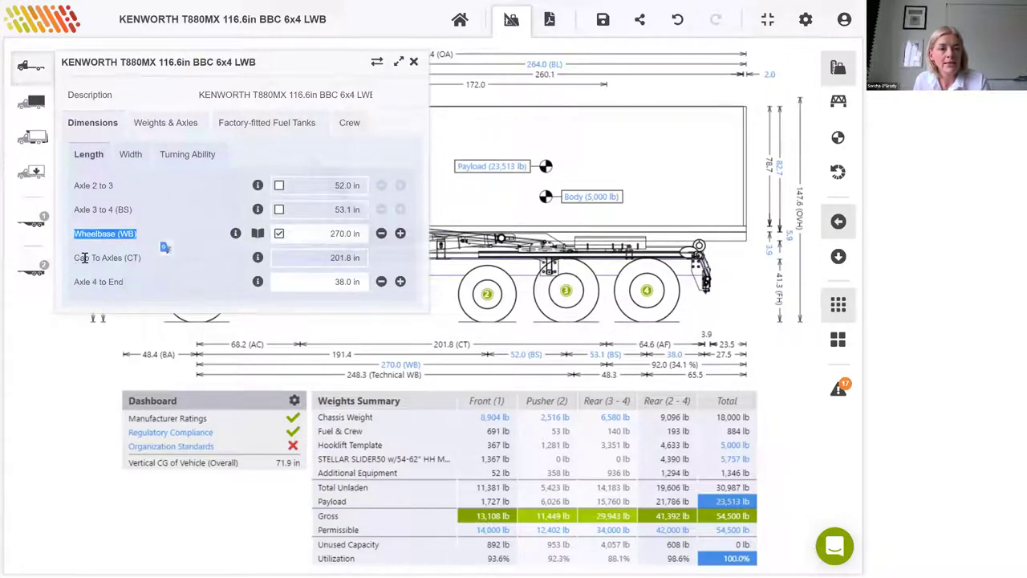
{"action": "left_click_drag", "start_coordinate": [73, 257], "coordinate": [141, 258]}
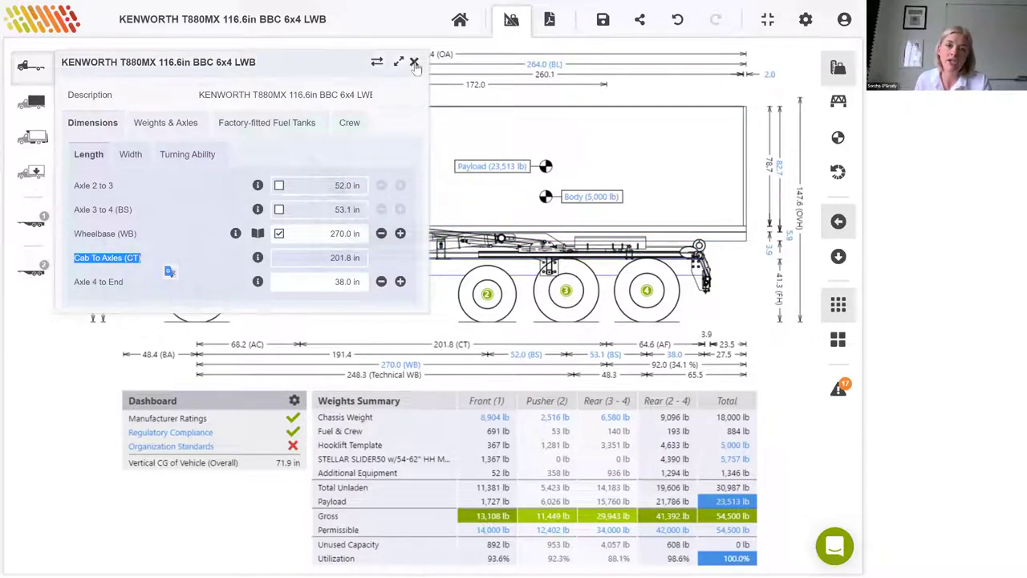
{"action": "left_click", "coordinate": [433, 69]}
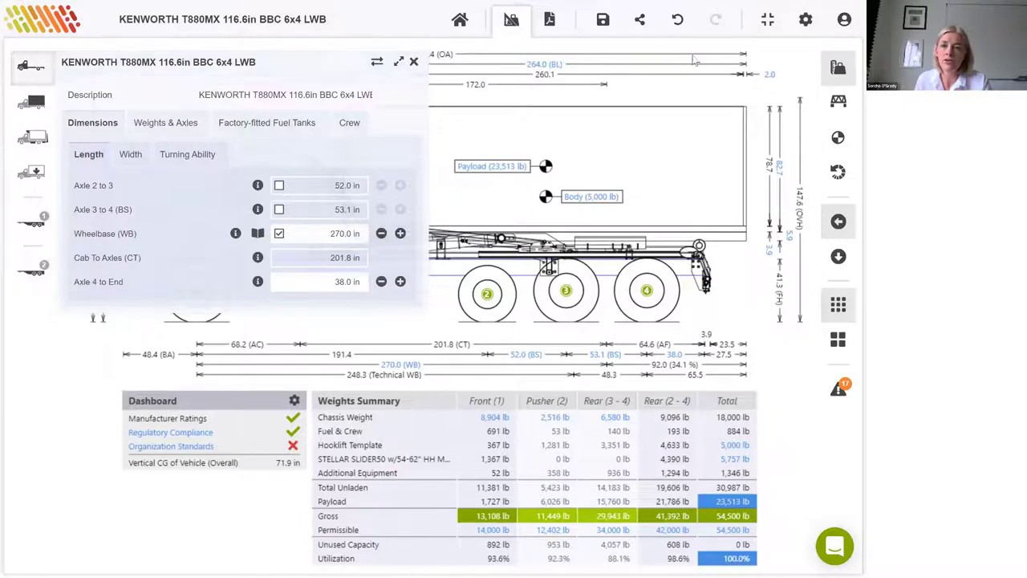
- In the preferences, set Specify Chassis Dimensions As to Cab to Axle(s) (CA/CT)
{"action": "left_click", "coordinate": [805, 20]}
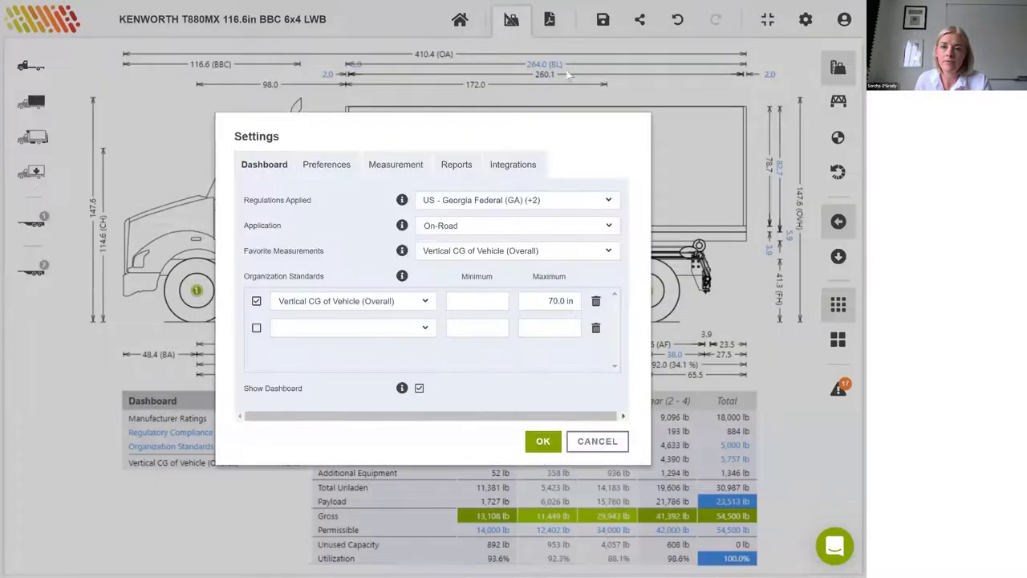
{"action": "left_click", "coordinate": [333, 165]}
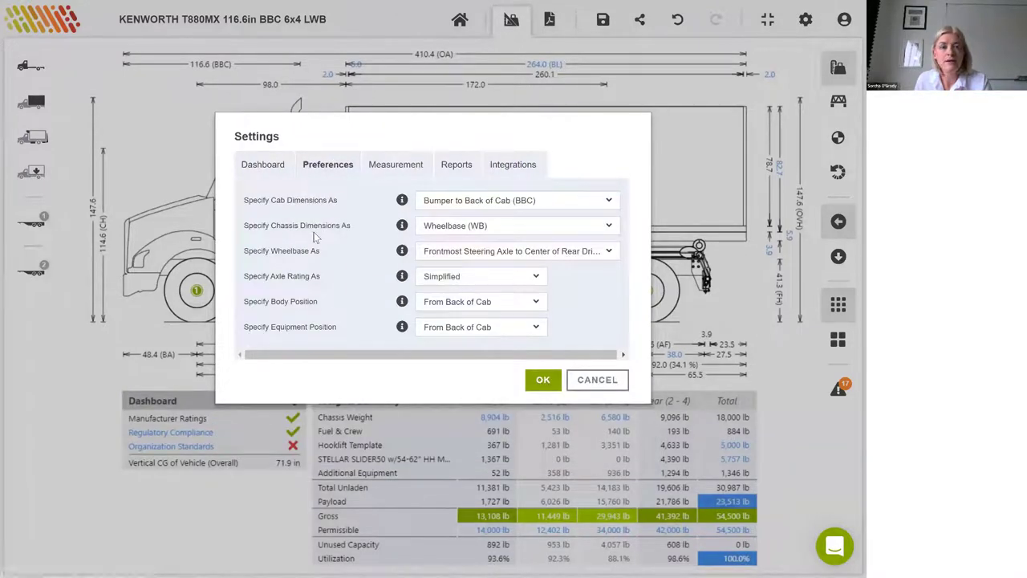
{"action": "left_click", "coordinate": [459, 227]}
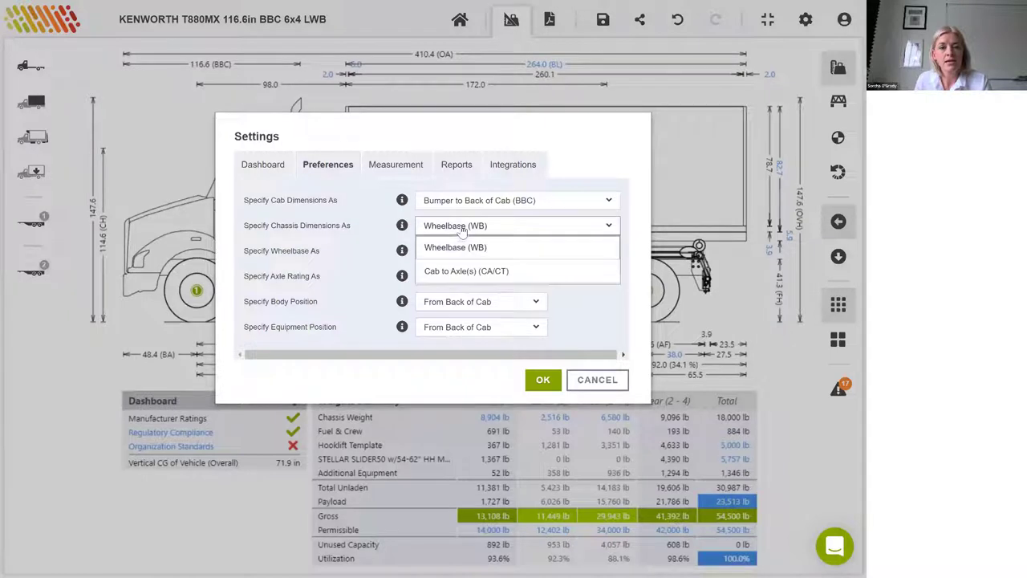
{"action": "left_click", "coordinate": [523, 274]}
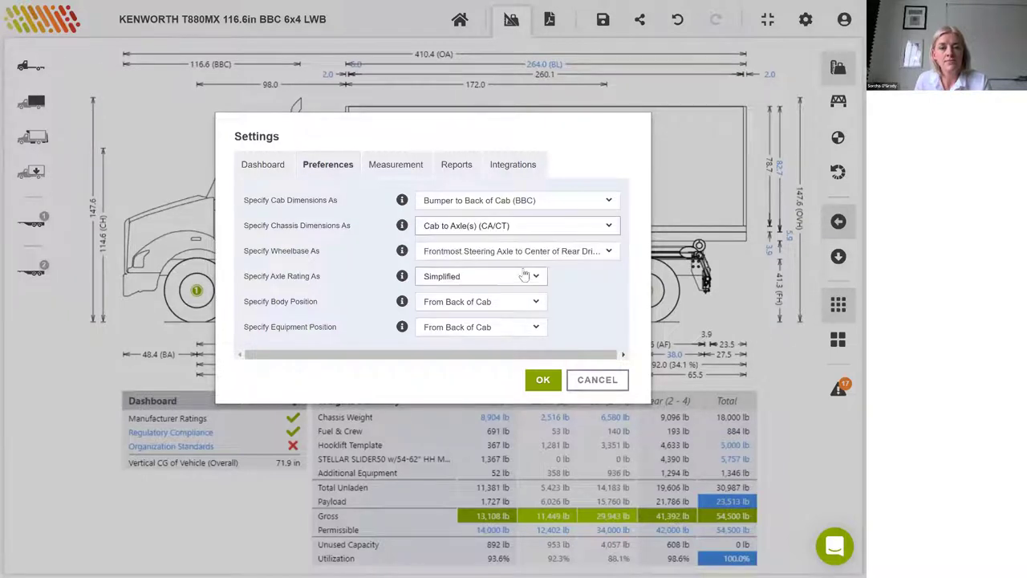
- Confirm the Cab to Axle(s) preference so the 201.8 in CT drives the chassis dimensions
{"action": "left_click", "coordinate": [544, 379]}
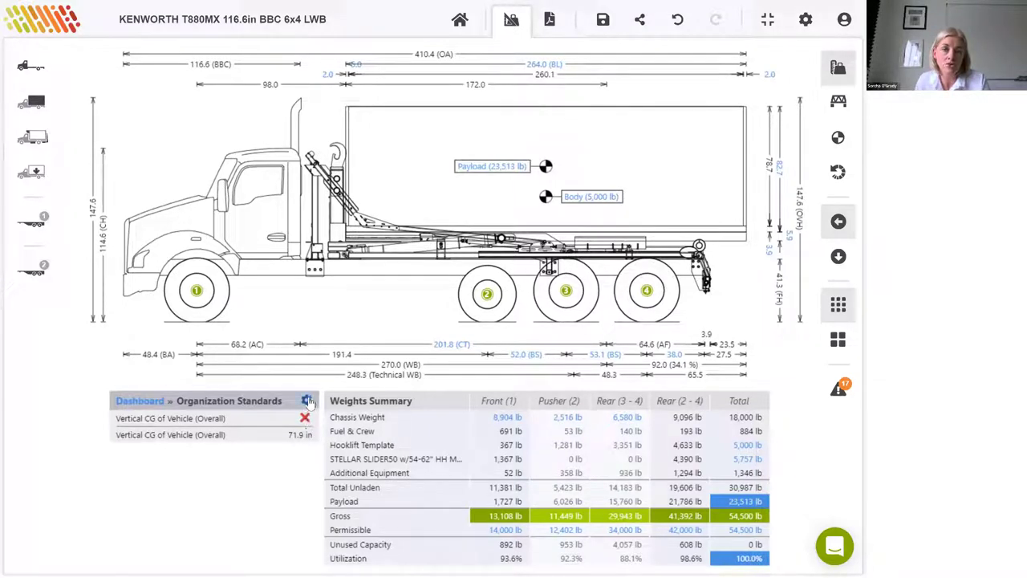
- Open the Organization Standards settings and browse measurements for a second standard without choosing one
{"action": "left_click", "coordinate": [307, 401]}
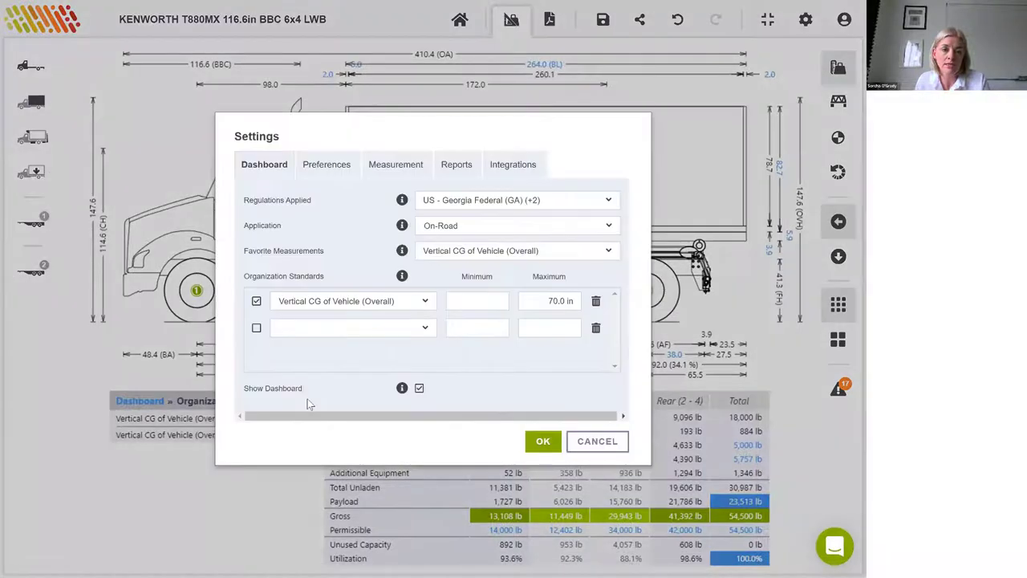
{"action": "left_click", "coordinate": [427, 331]}
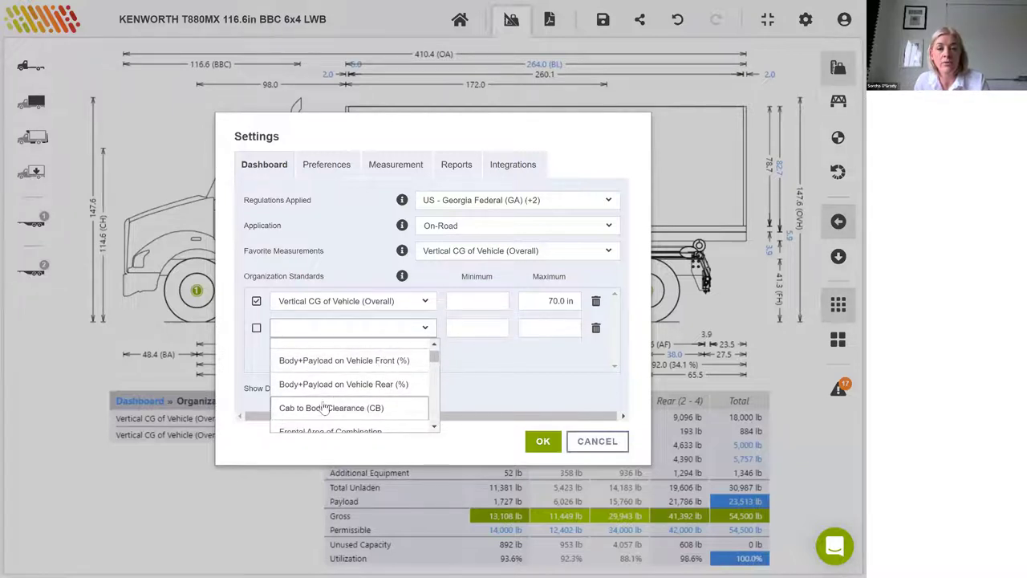
{"action": "scroll", "coordinate": [325, 401], "scroll_direction": "down", "scroll_amount": 3}
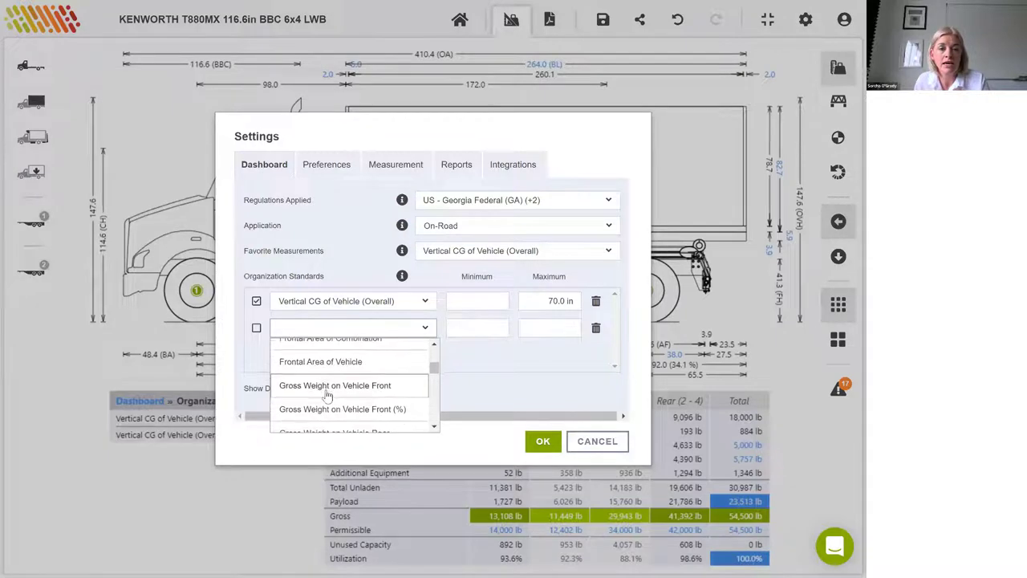
{"action": "scroll", "coordinate": [329, 393], "scroll_direction": "down", "scroll_amount": 3}
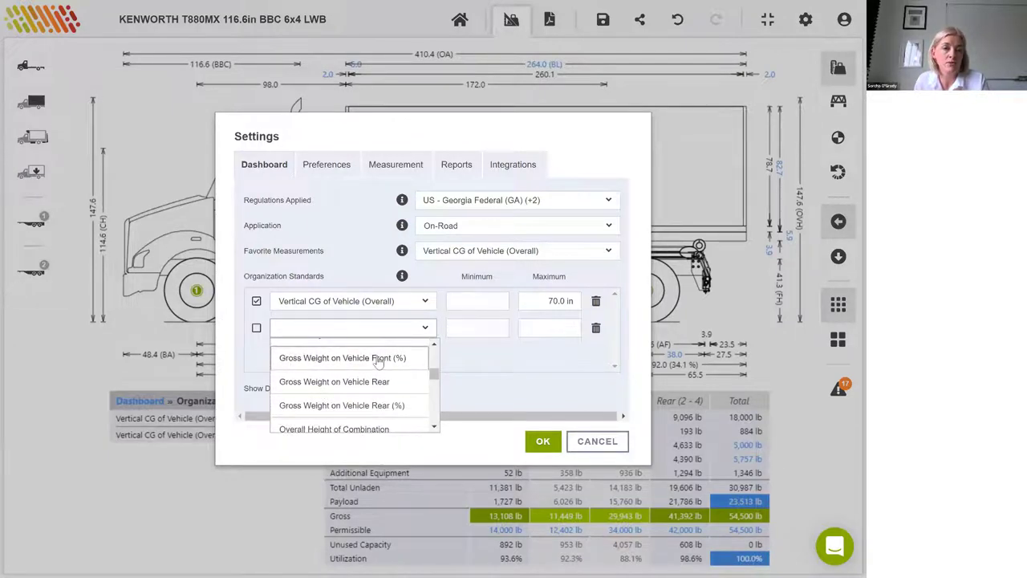
{"action": "scroll", "coordinate": [373, 361], "scroll_direction": "down", "scroll_amount": 3}
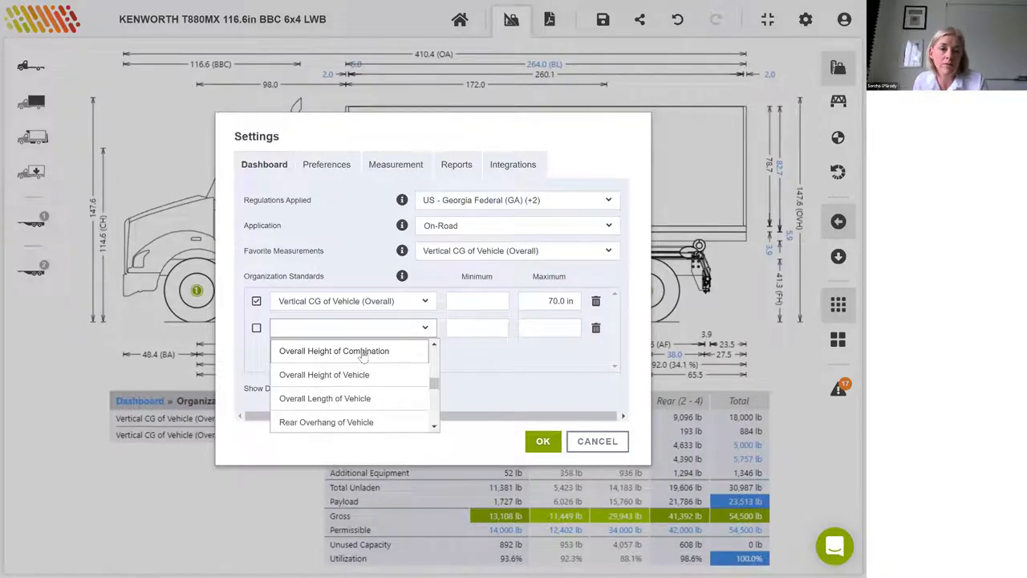
{"action": "scroll", "coordinate": [363, 356], "scroll_direction": "down", "scroll_amount": 5}
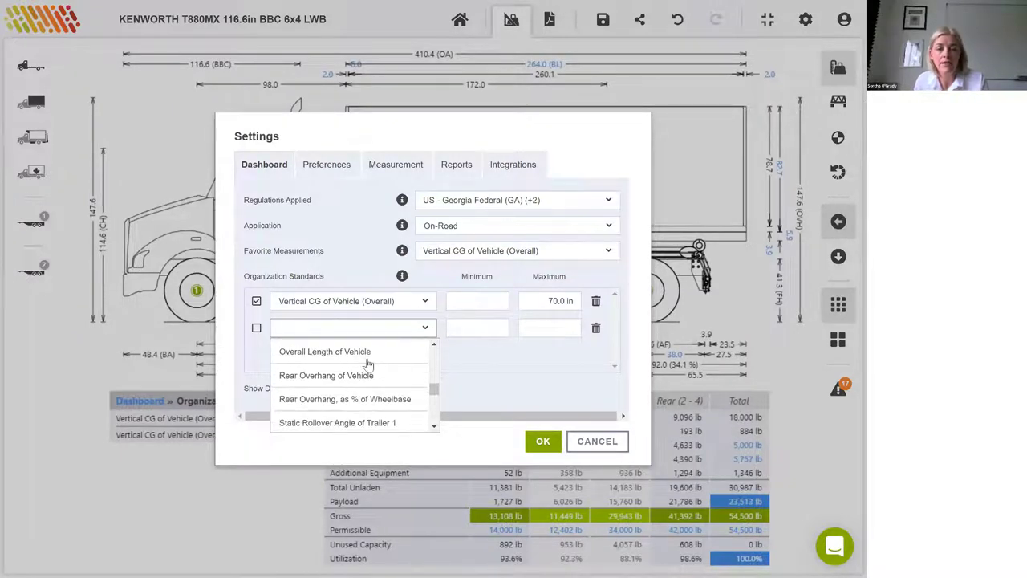
{"action": "left_click", "coordinate": [599, 407]}
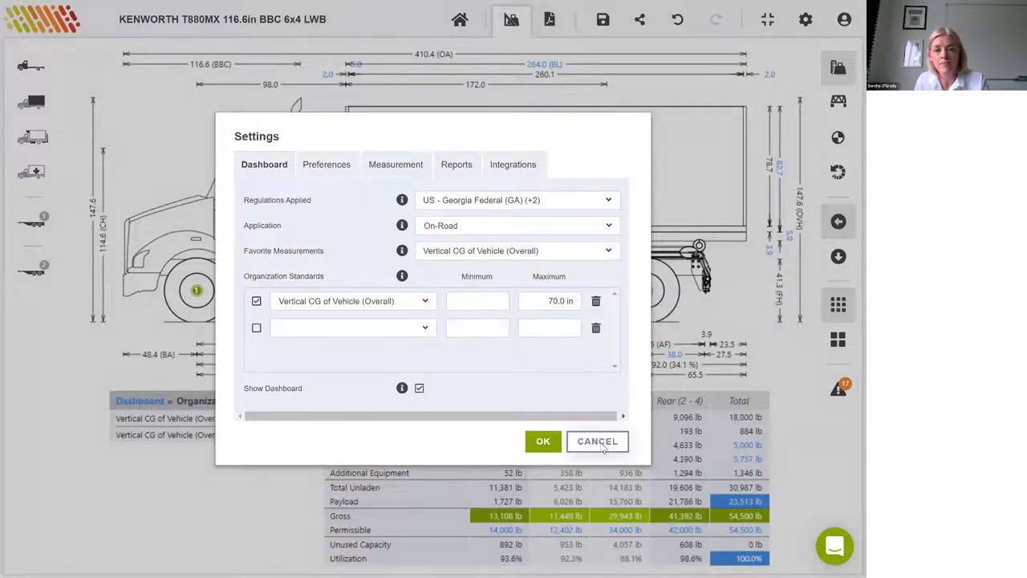
- Cancel the settings and switch to the centre-of-gravity summary view showing the 71.9 in CG height
{"action": "left_click", "coordinate": [602, 447]}
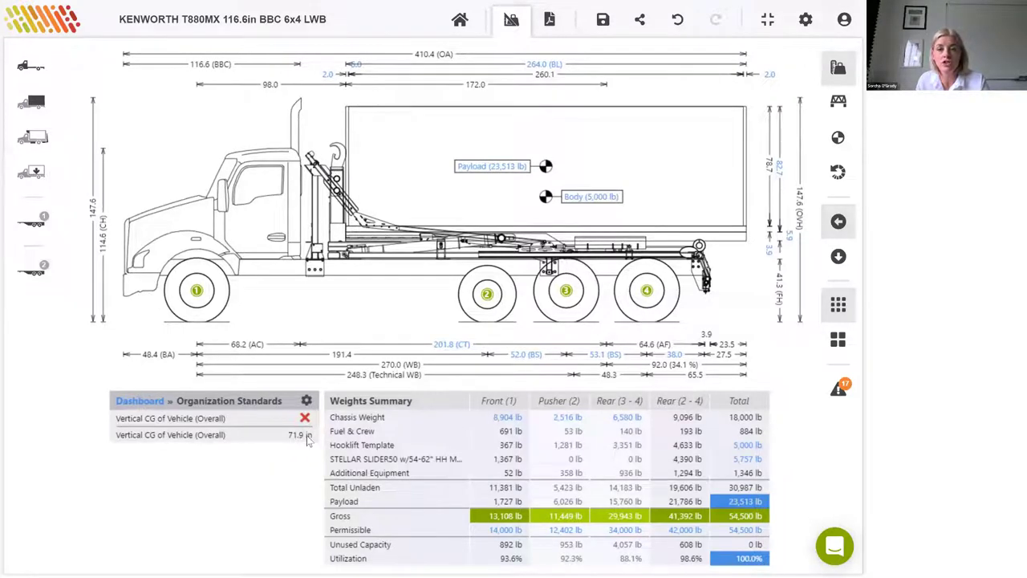
{"action": "left_click", "coordinate": [838, 139]}
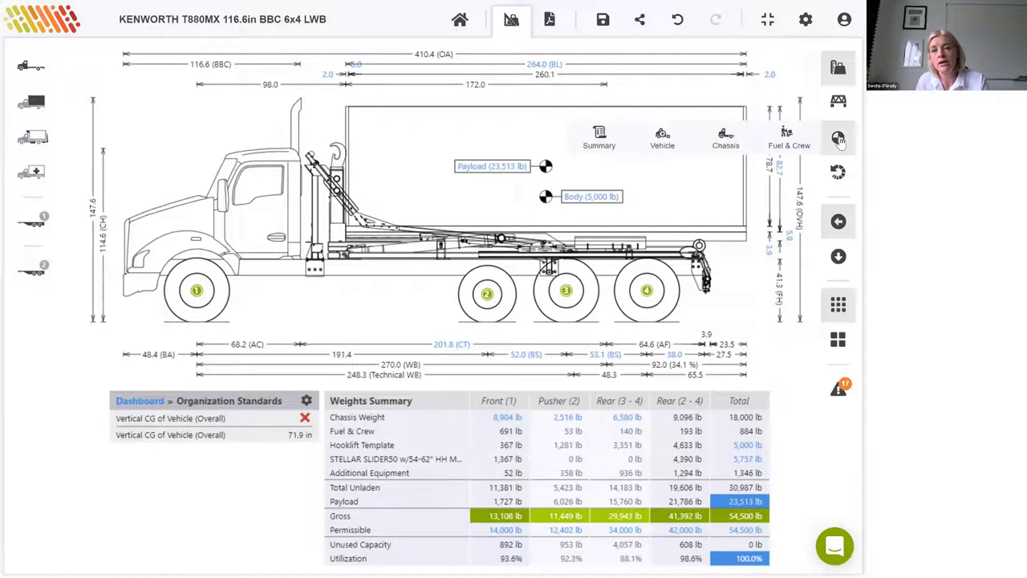
{"action": "left_click", "coordinate": [594, 139]}
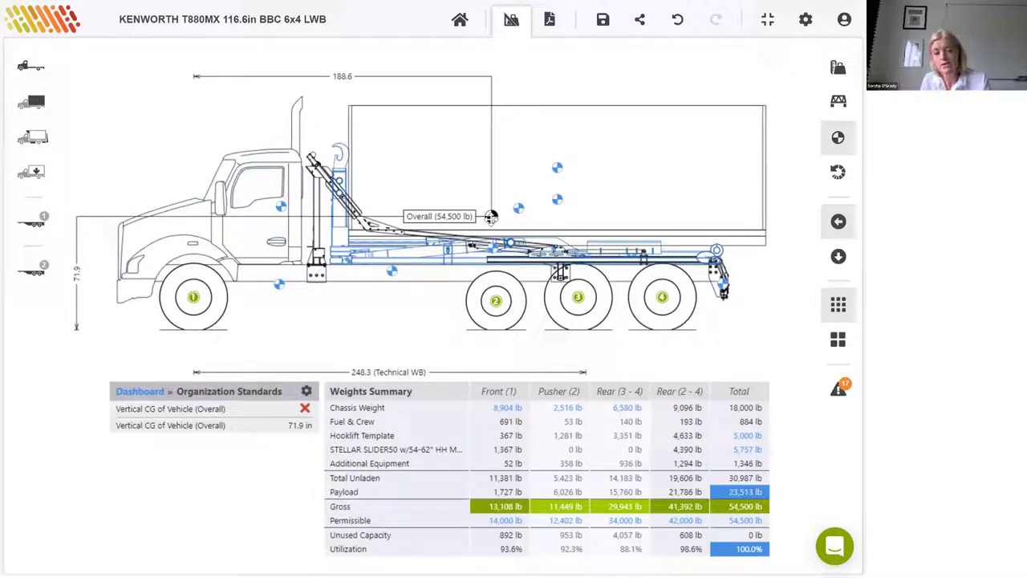
- Set the Hooklift Template height to 72.7 in, dropping vehicle vertical CG to 69.4 in
{"action": "left_click", "coordinate": [755, 117]}
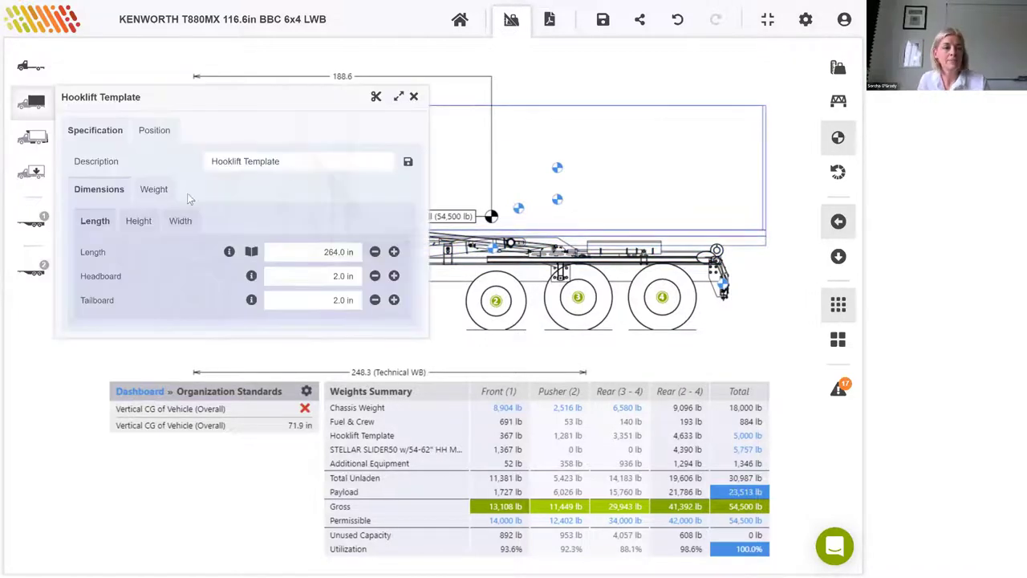
{"action": "left_click", "coordinate": [151, 228]}
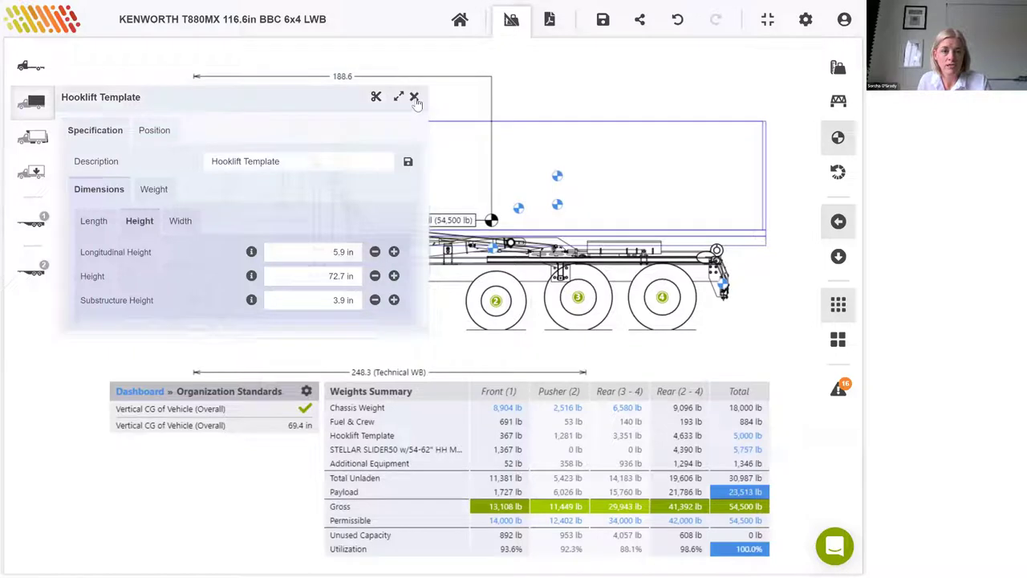
{"action": "left_click", "coordinate": [414, 97]}
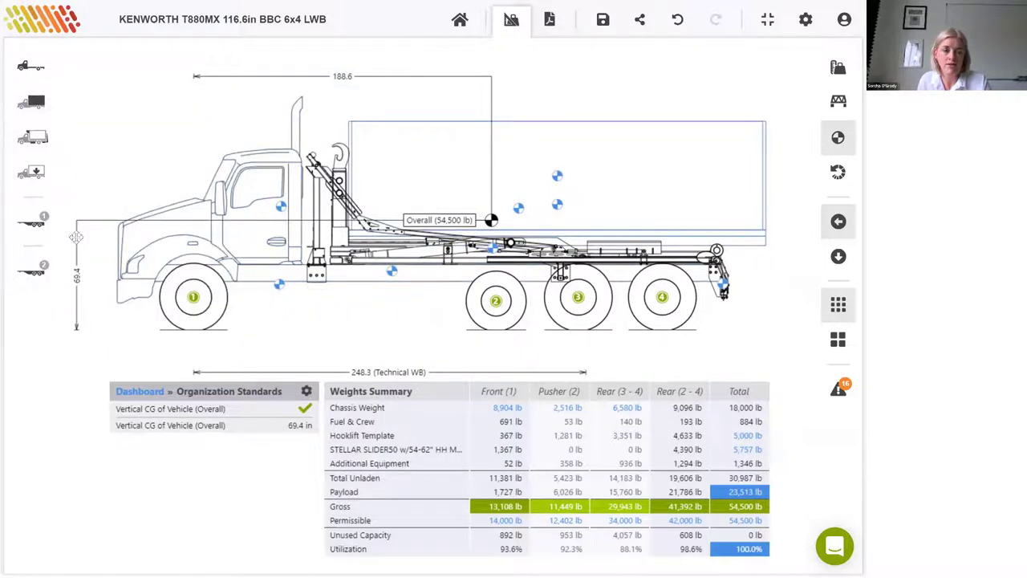
- Review the full dashboard checks at 54,500 lb gross, then return to the fully dimensioned drawing
{"action": "left_click", "coordinate": [131, 393]}
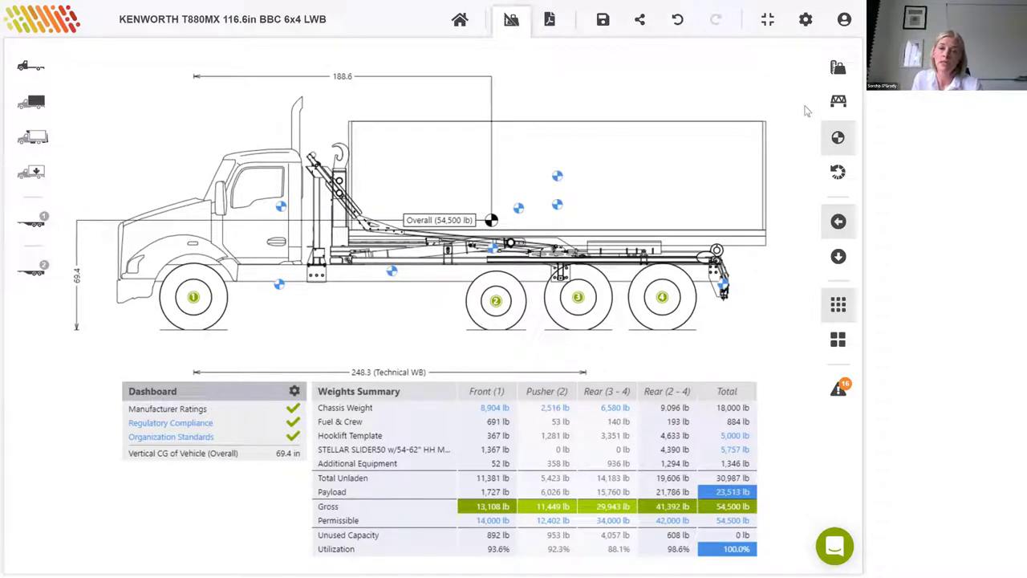
{"action": "left_click", "coordinate": [838, 67]}
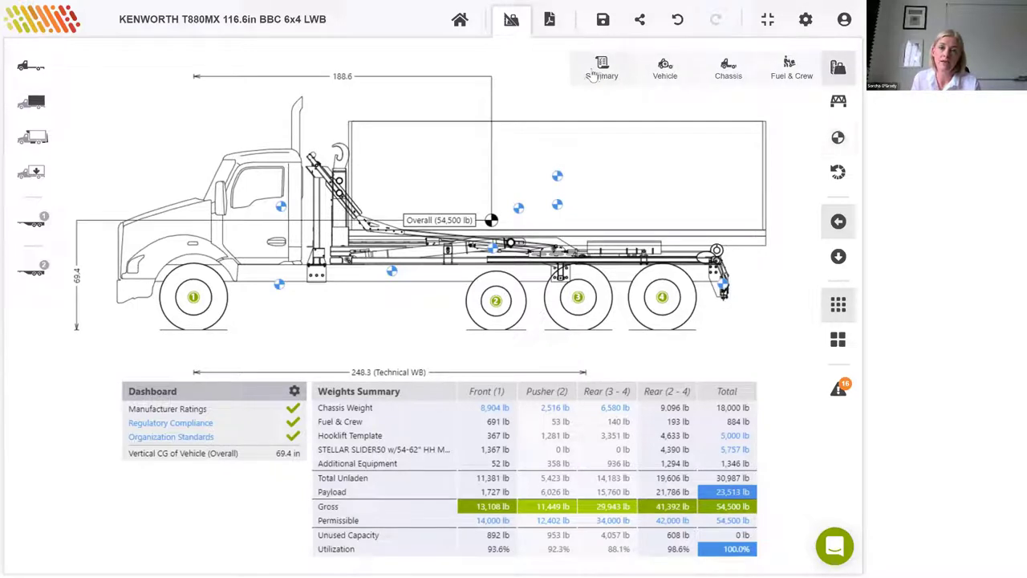
{"action": "left_click", "coordinate": [843, 187]}
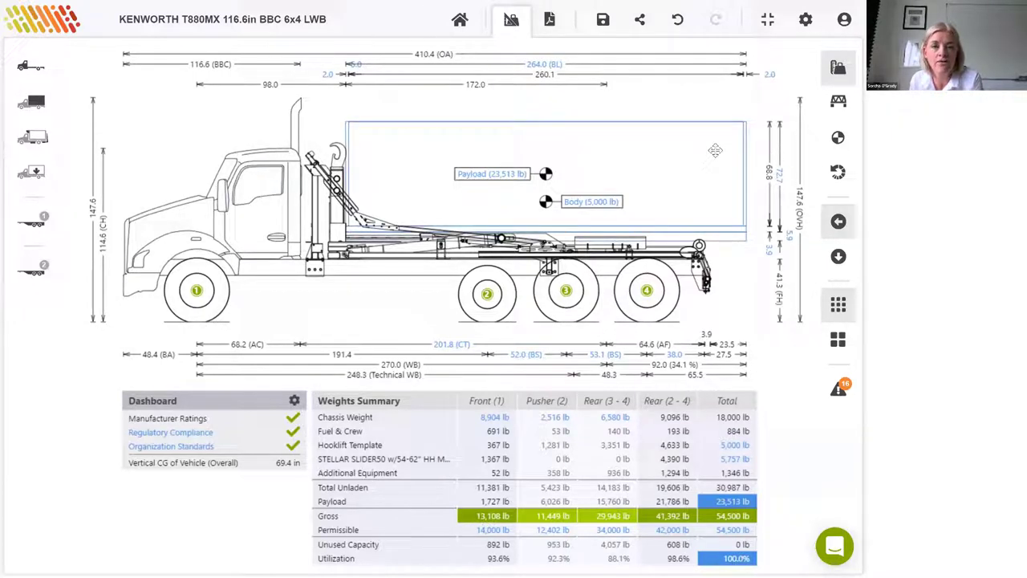
- Remove the Hooklift Template body and start a DXF import for a new hooklift body
{"action": "left_click", "coordinate": [678, 154]}
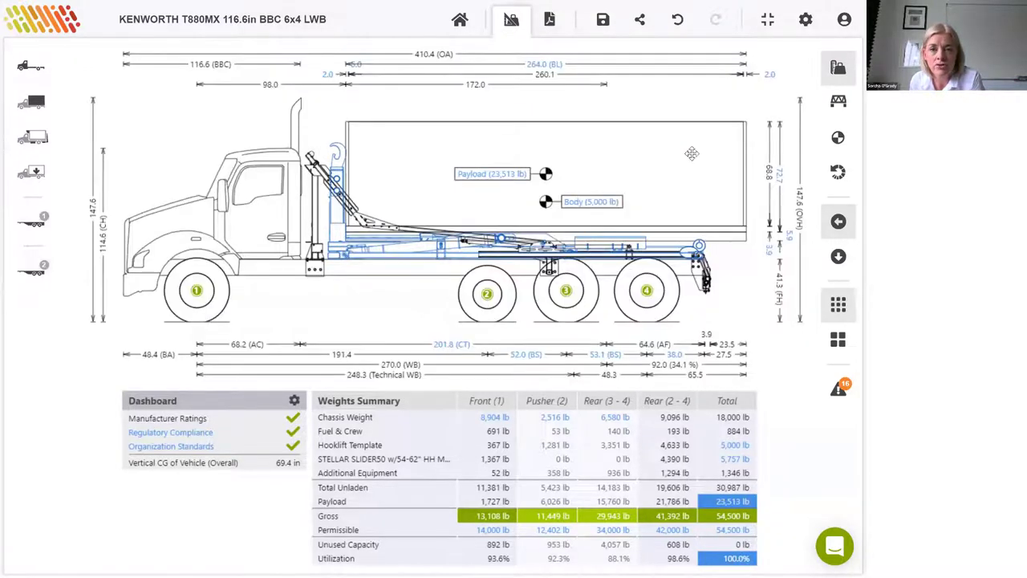
{"action": "left_click", "coordinate": [728, 140]}
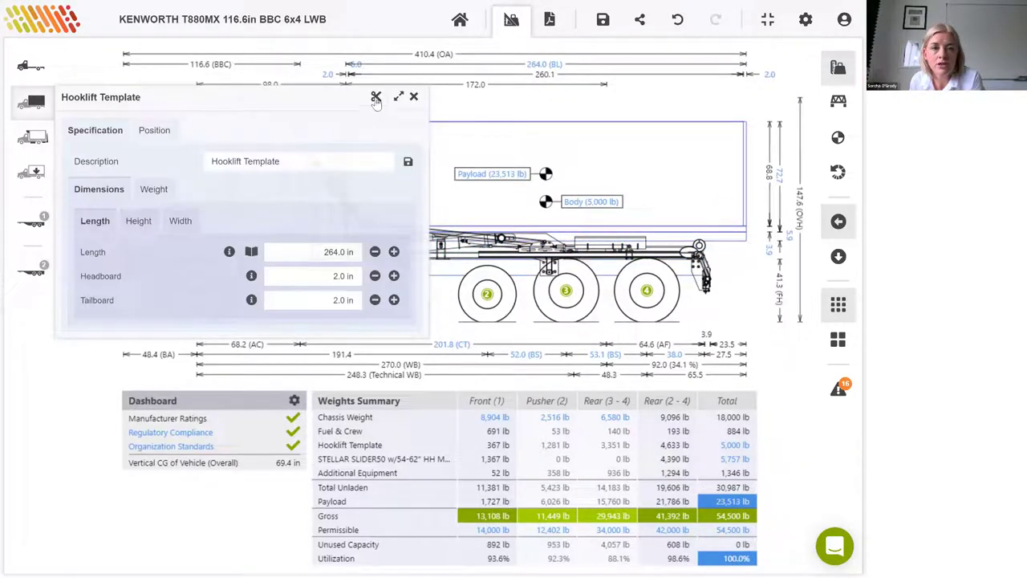
{"action": "left_click", "coordinate": [375, 97]}
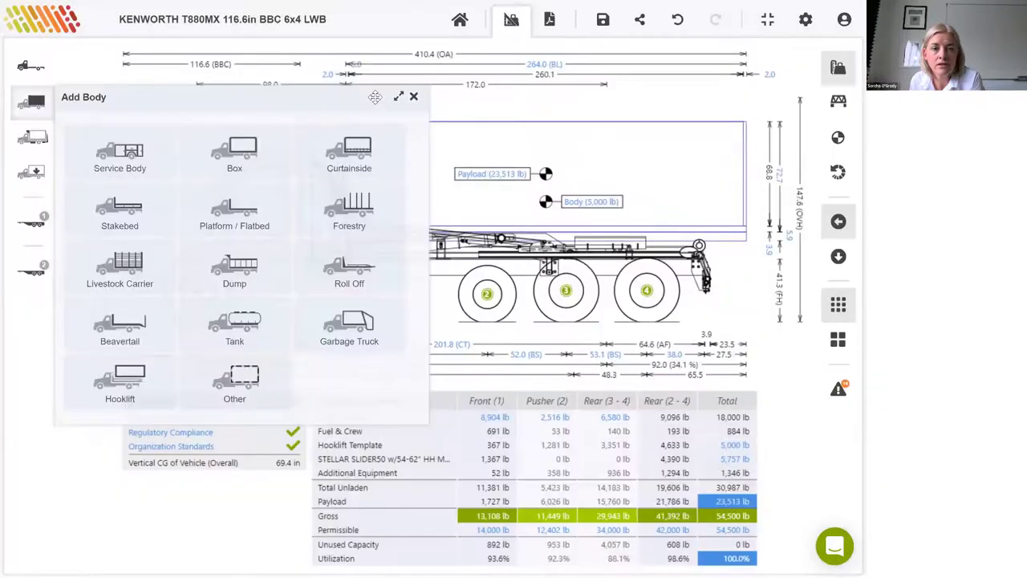
{"action": "left_click", "coordinate": [139, 387]}
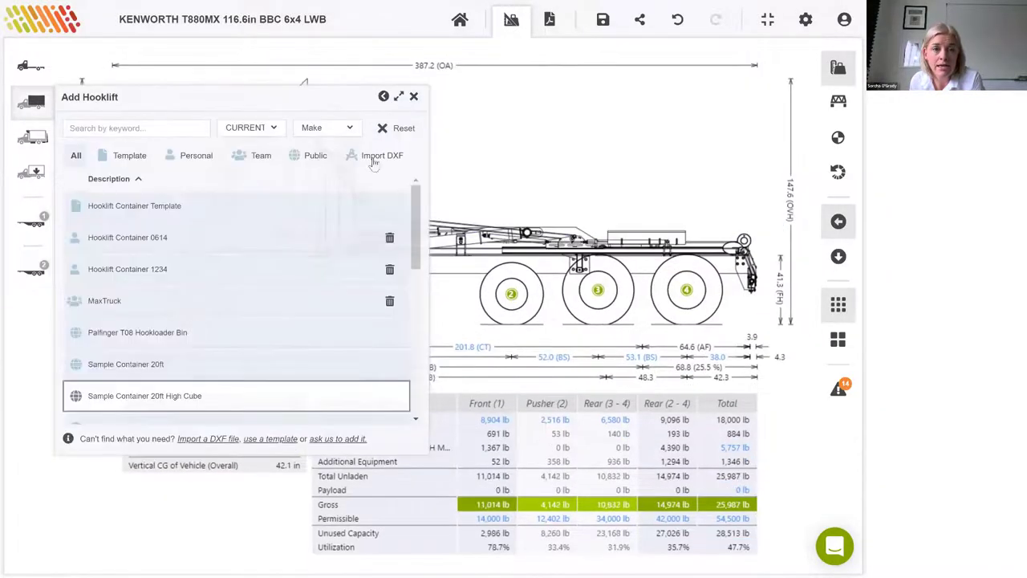
{"action": "left_click", "coordinate": [380, 157]}
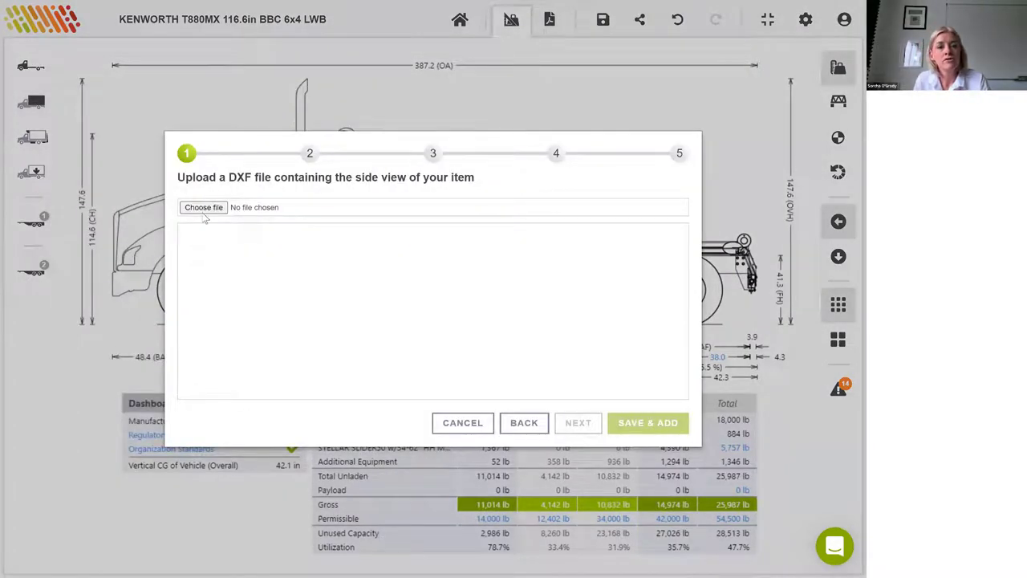
- Import Hooklift Body.DXF and align the drawing with the (0,0) origin
{"action": "left_click", "coordinate": [203, 209]}
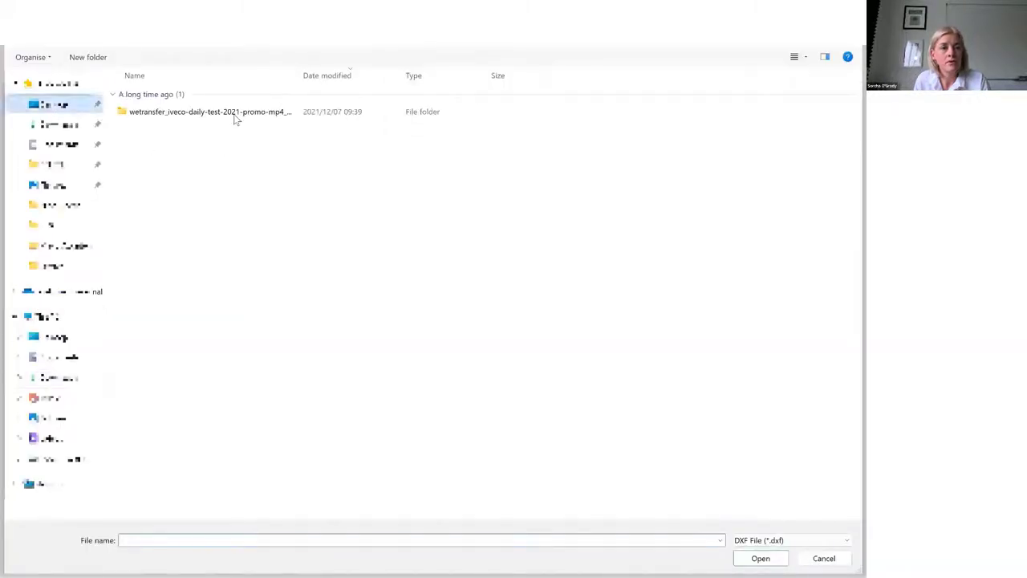
{"action": "double_click", "coordinate": [212, 121]}
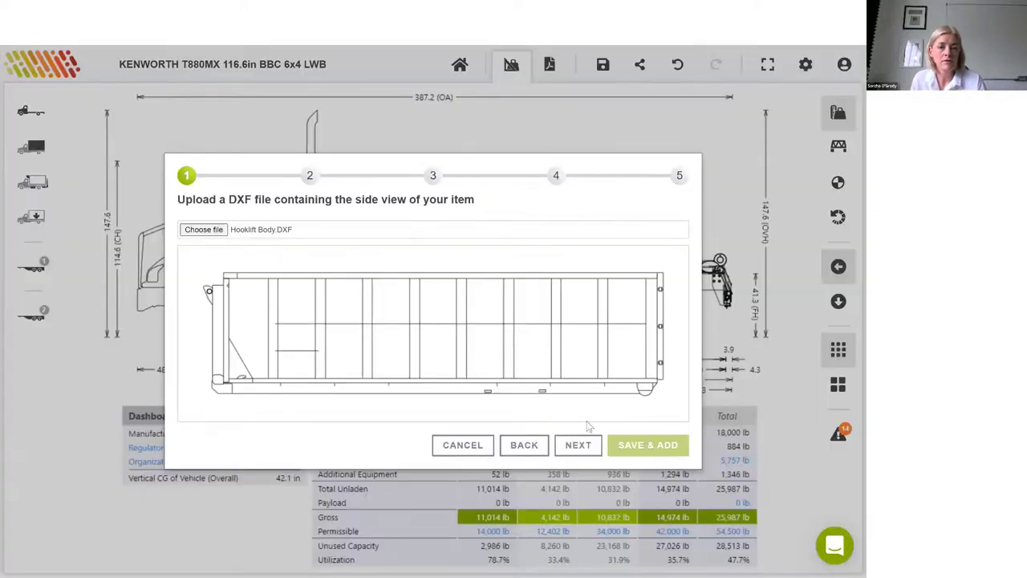
{"action": "left_click", "coordinate": [577, 446]}
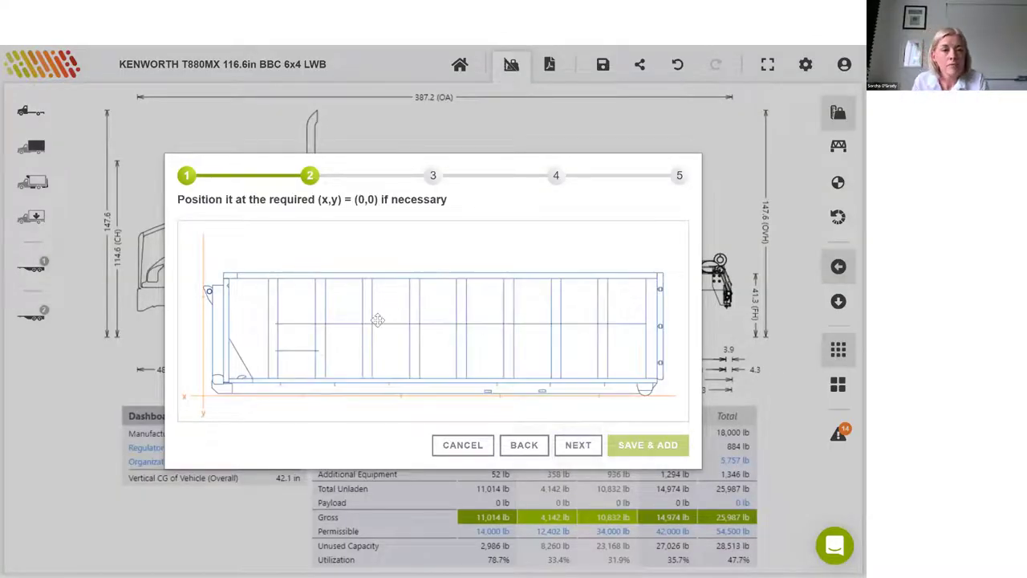
{"action": "left_click_drag", "start_coordinate": [377, 320], "coordinate": [359, 321]}
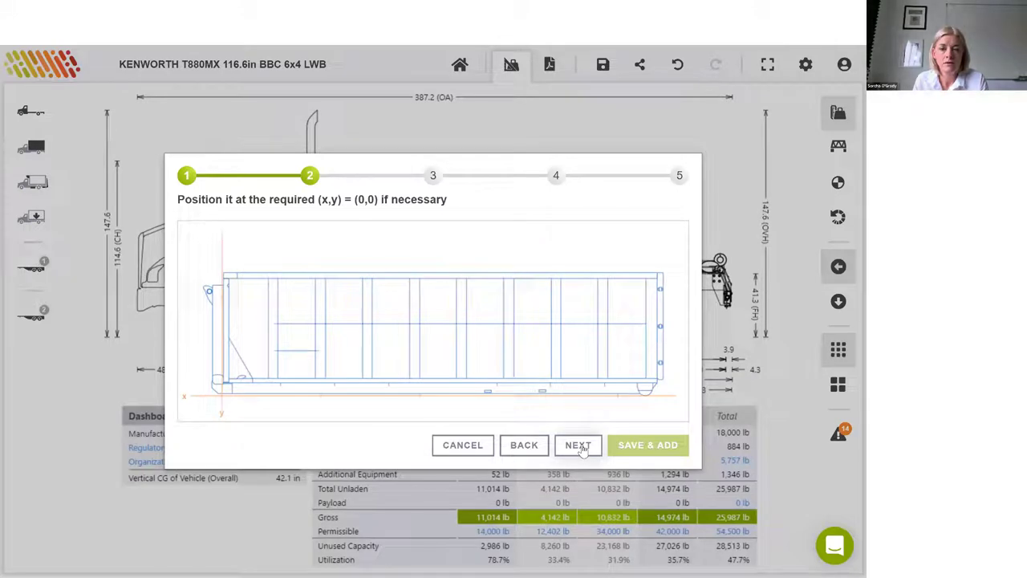
- Set the body length to 259.0 in and width to 98.5 in
{"action": "left_click", "coordinate": [579, 446]}
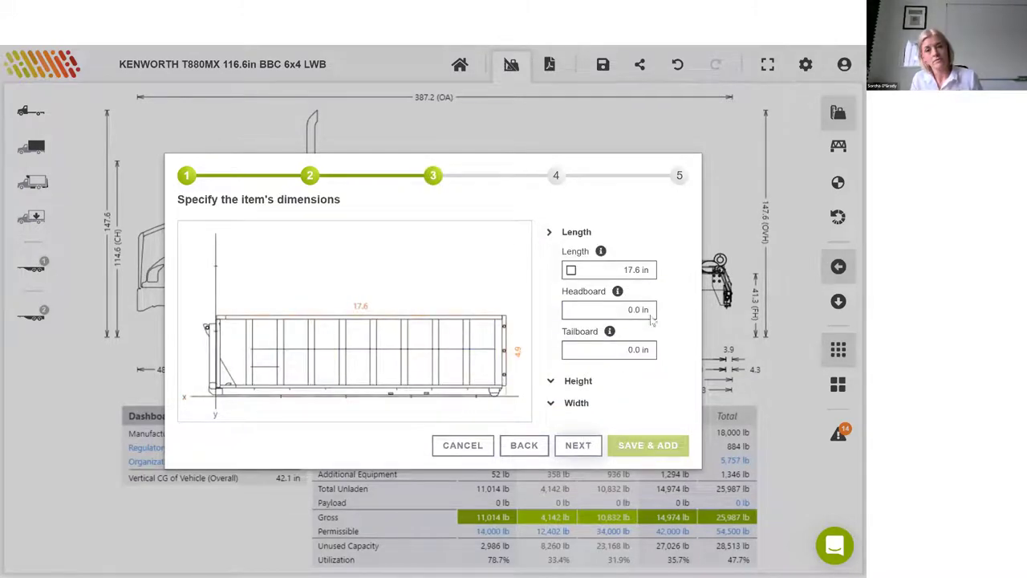
{"action": "left_click", "coordinate": [570, 270]}
{"action": "left_click", "coordinate": [637, 273]}
{"action": "type", "text": "25"}
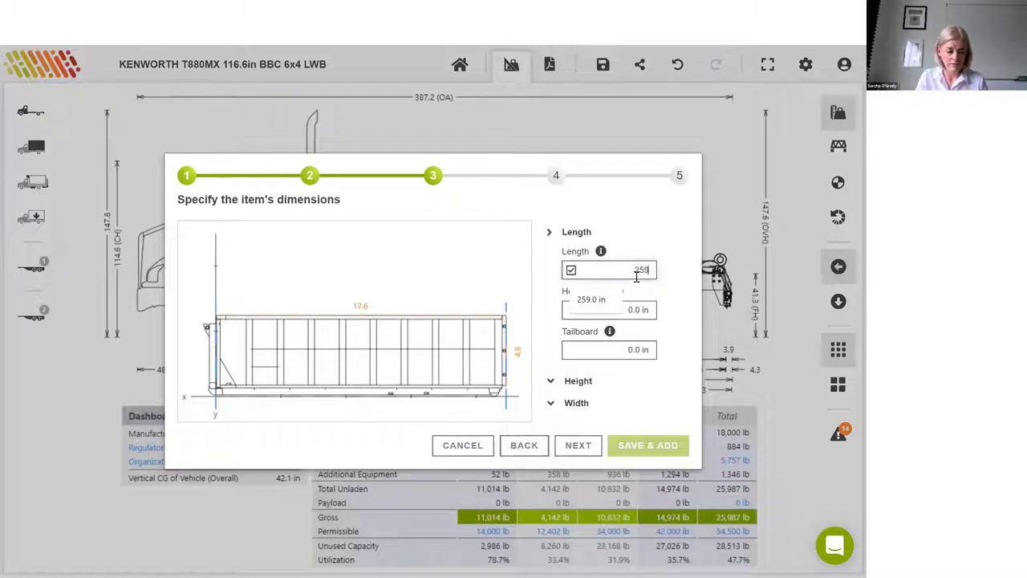
{"action": "type", "text": "9"}
{"action": "key", "text": "Tab"}
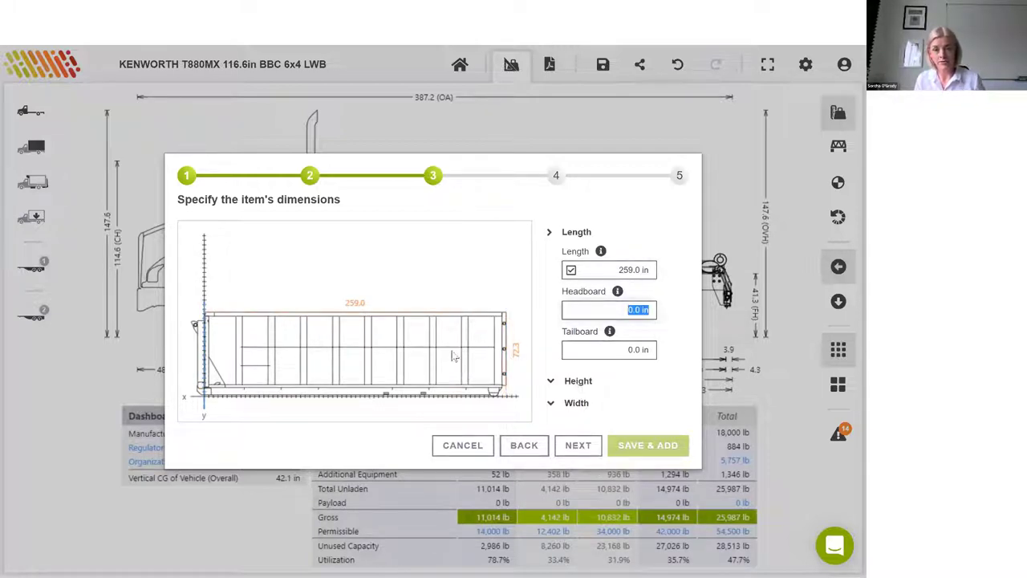
{"action": "left_click", "coordinate": [574, 403]}
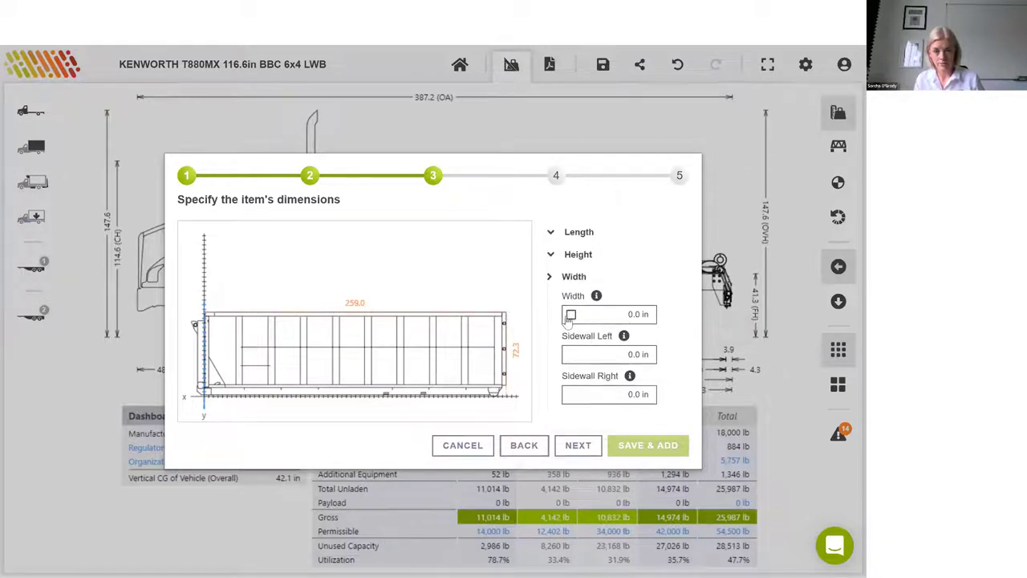
{"action": "left_click", "coordinate": [570, 314]}
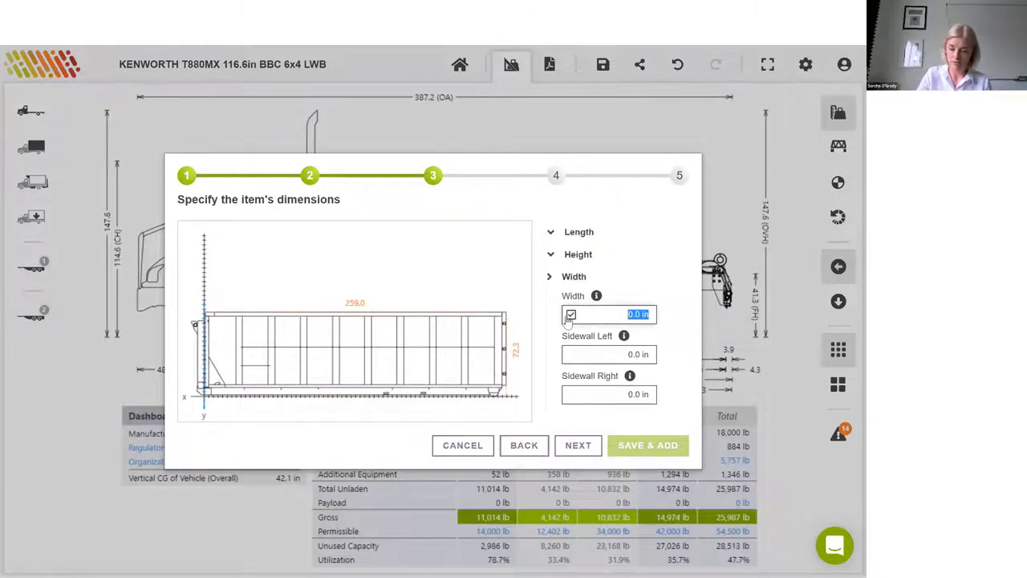
{"action": "type", "text": "98.5"}
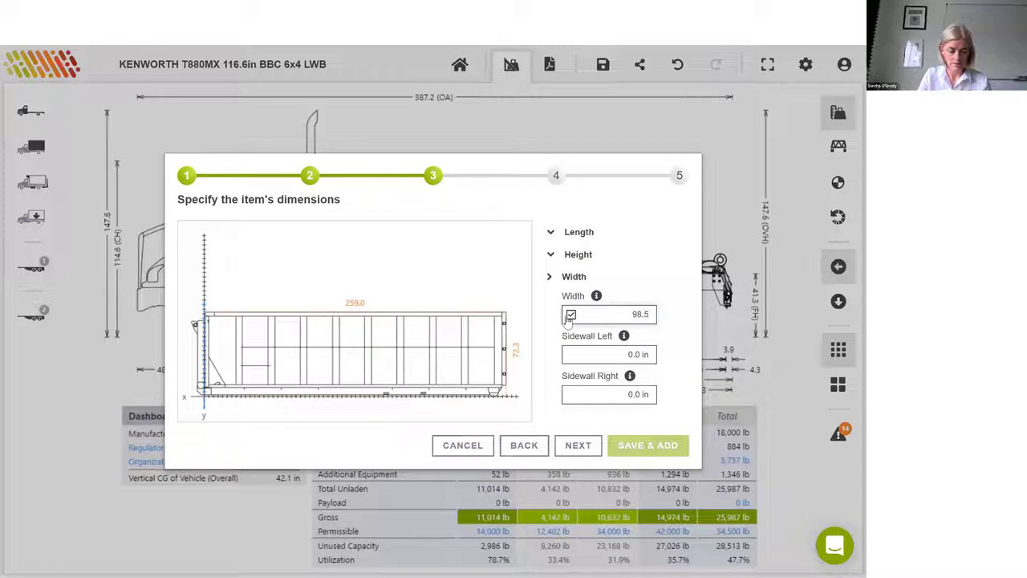
{"action": "key", "text": "Tab"}
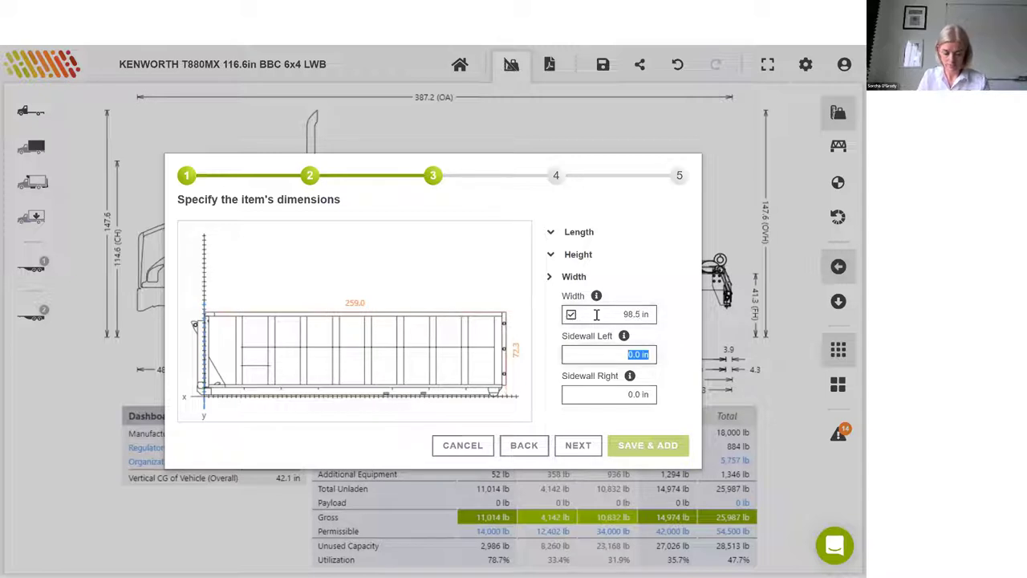
- Set body weight to 5,000 lb and enter the description Hooklift Container 0615A
{"action": "left_click", "coordinate": [579, 450]}
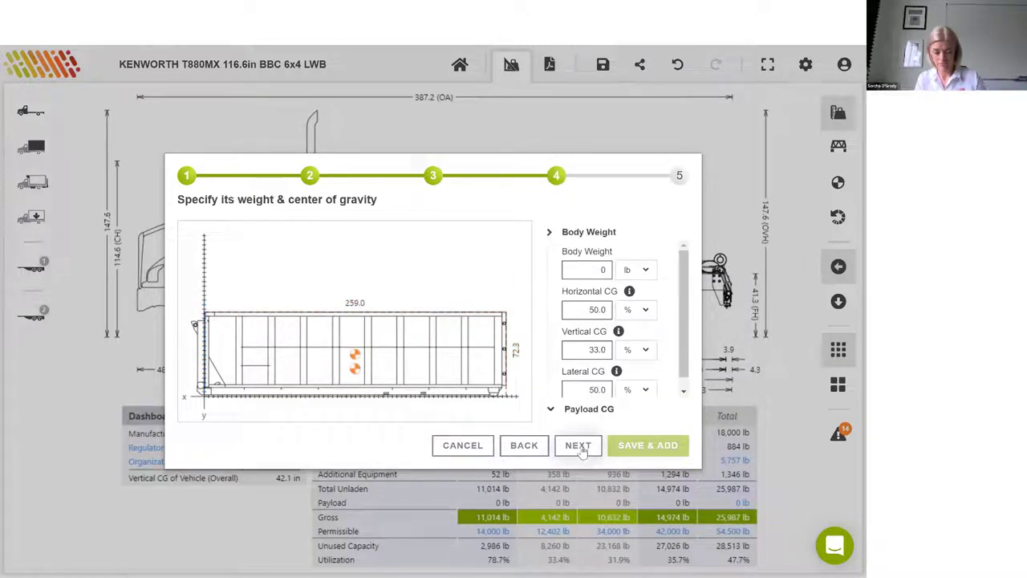
{"action": "double_click", "coordinate": [602, 270]}
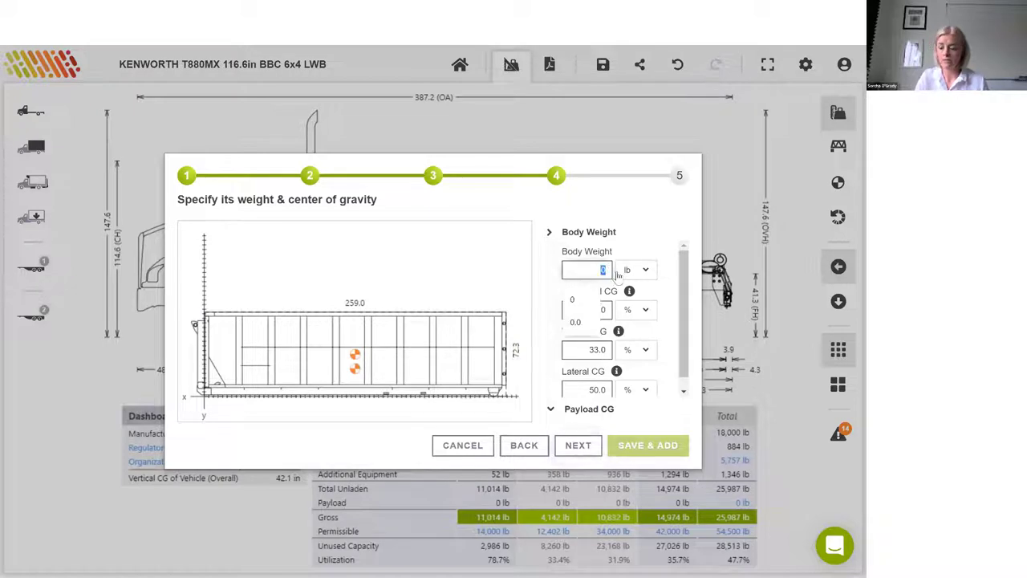
{"action": "type", "text": "5"}
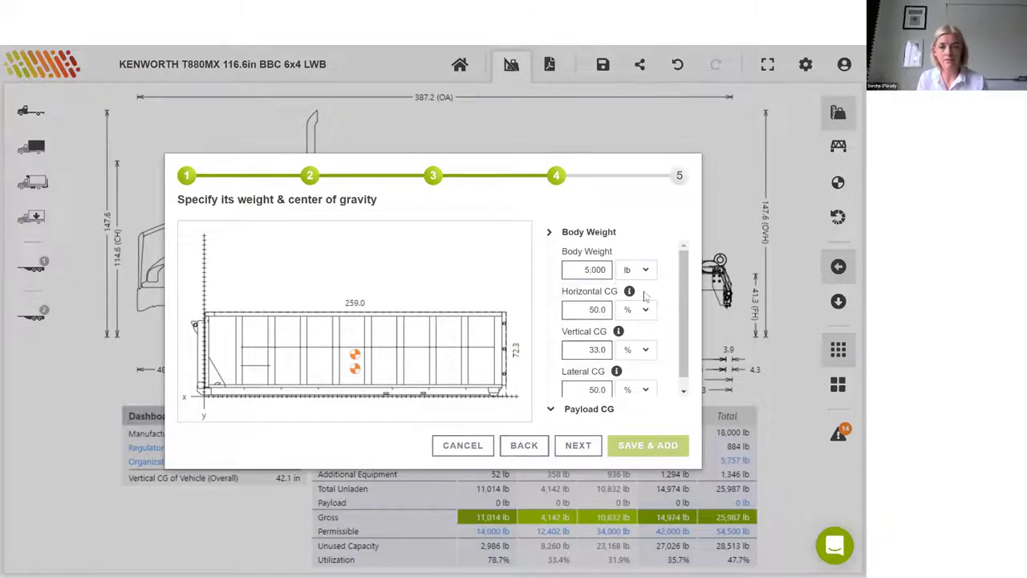
{"action": "left_click", "coordinate": [577, 446]}
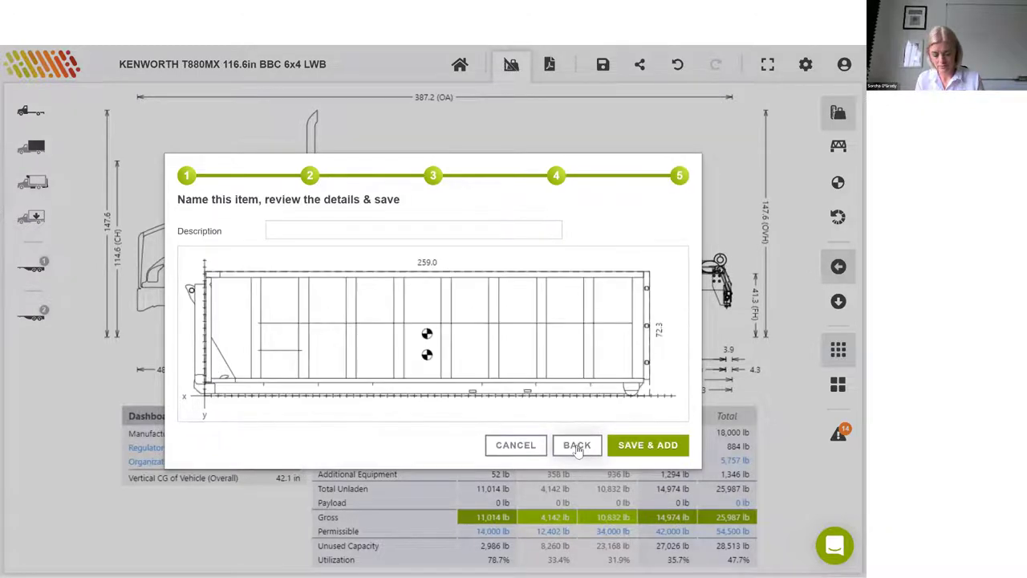
{"action": "type", "text": "Hooklift Container 0615A"}
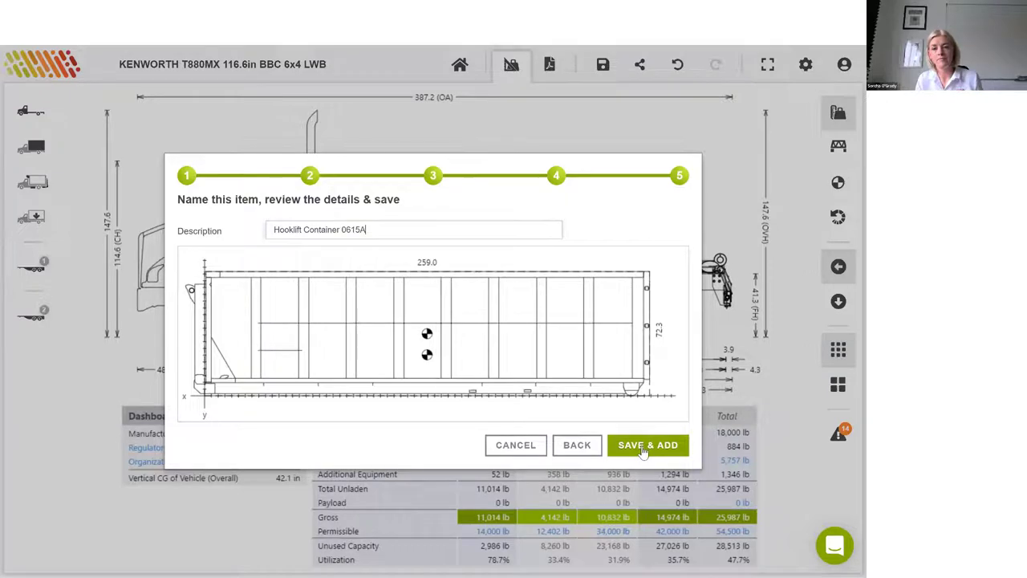
- Add the container to the truck, trial a move along the chassis, then undo and redo it
{"action": "left_click", "coordinate": [645, 452]}
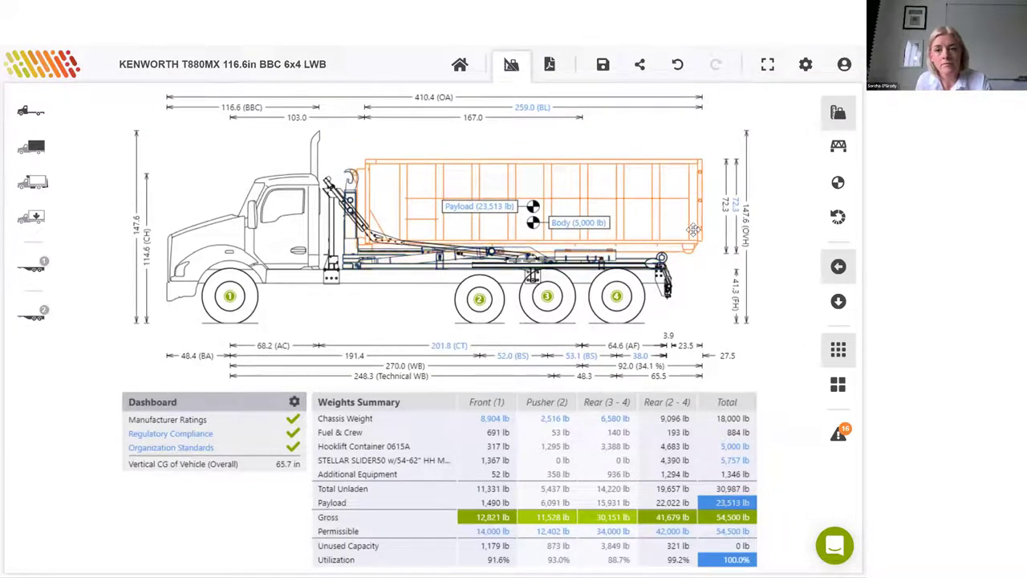
{"action": "left_click_drag", "start_coordinate": [691, 210], "coordinate": [664, 209]}
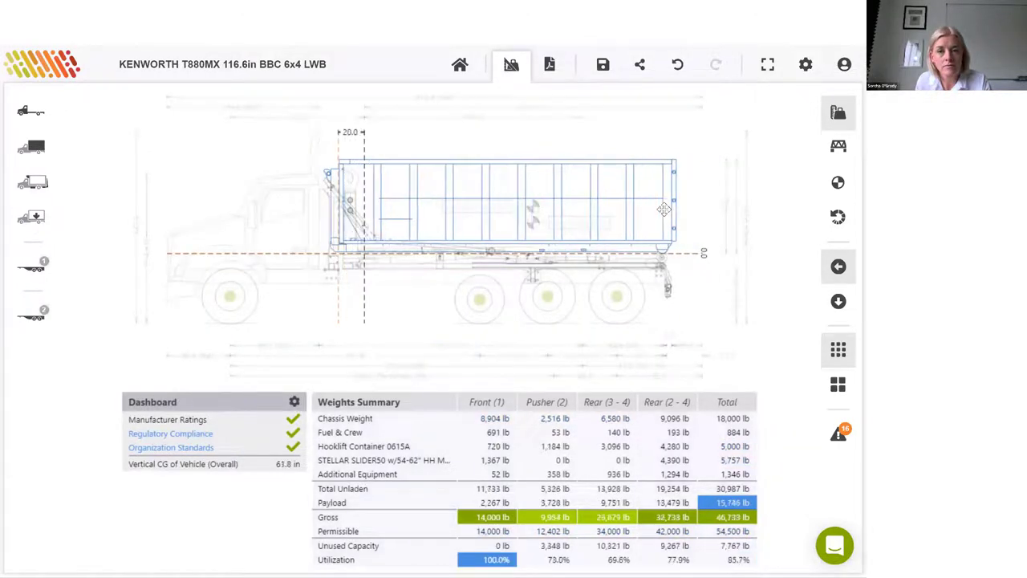
{"action": "left_click", "coordinate": [677, 65]}
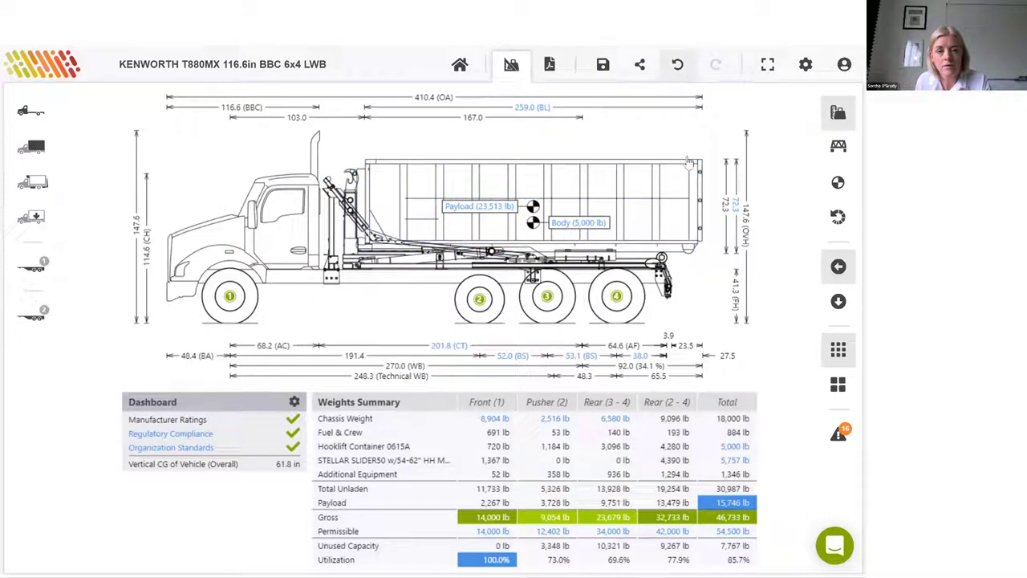
{"action": "key", "text": "ctrl+z"}
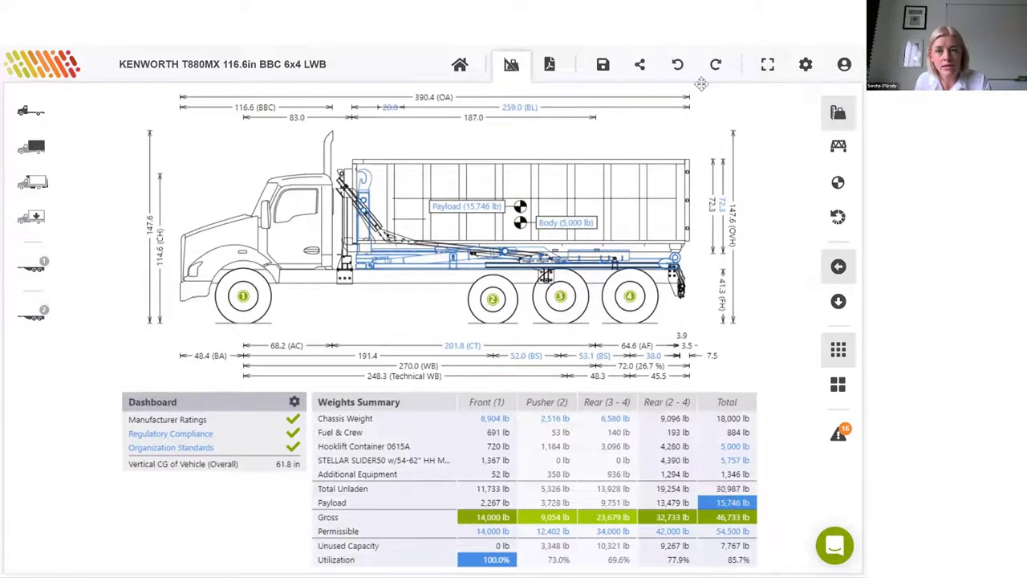
{"action": "left_click", "coordinate": [713, 69]}
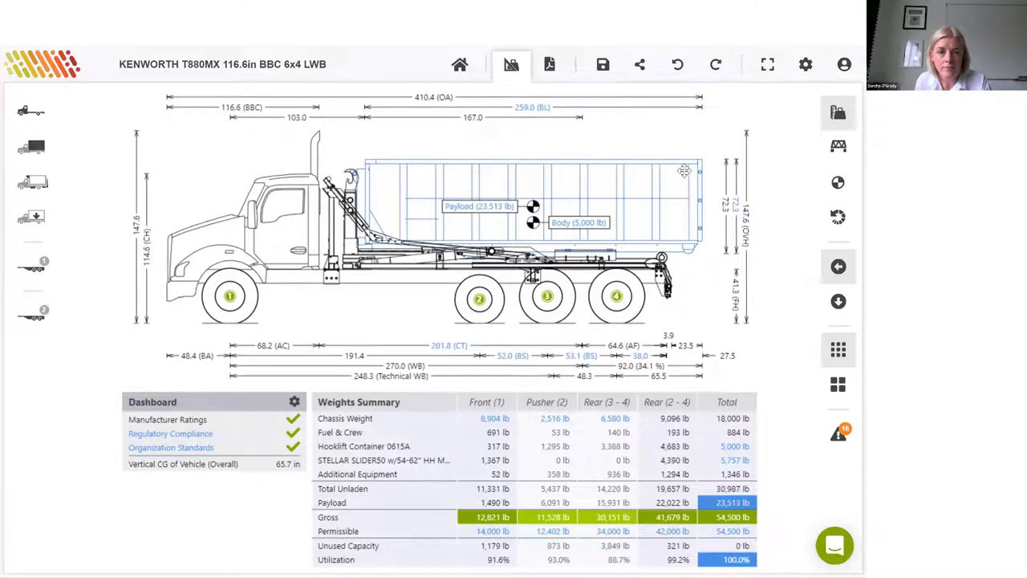
- Move the container 5 in forward and select the container and hoist
{"action": "left_click_drag", "start_coordinate": [683, 170], "coordinate": [687, 171]}
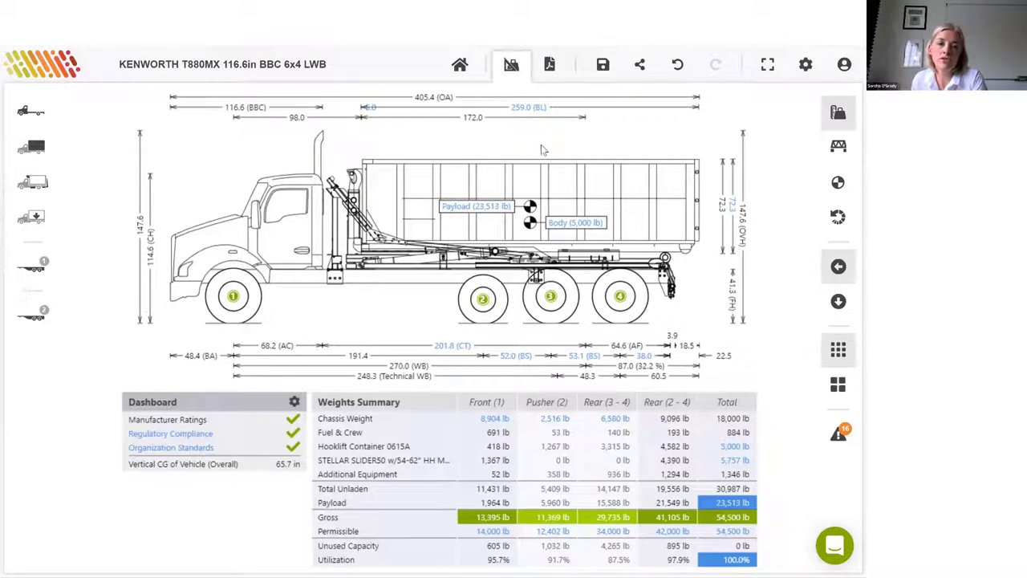
{"action": "left_click", "coordinate": [539, 193]}
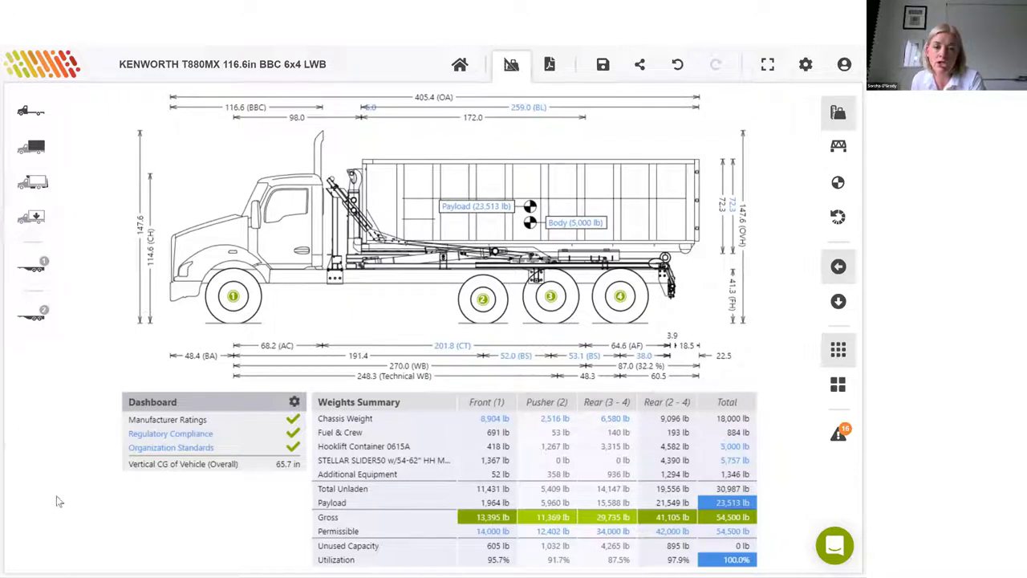
{"action": "left_click", "coordinate": [509, 258]}
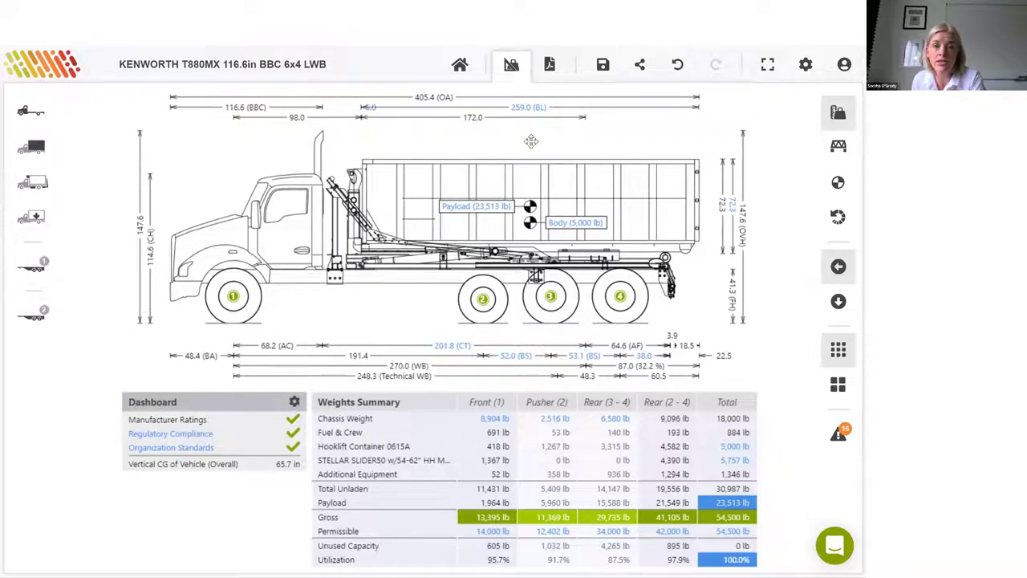
- Untick Show Dashboard in the Dashboard settings and confirm with OK
{"action": "left_click", "coordinate": [295, 403]}
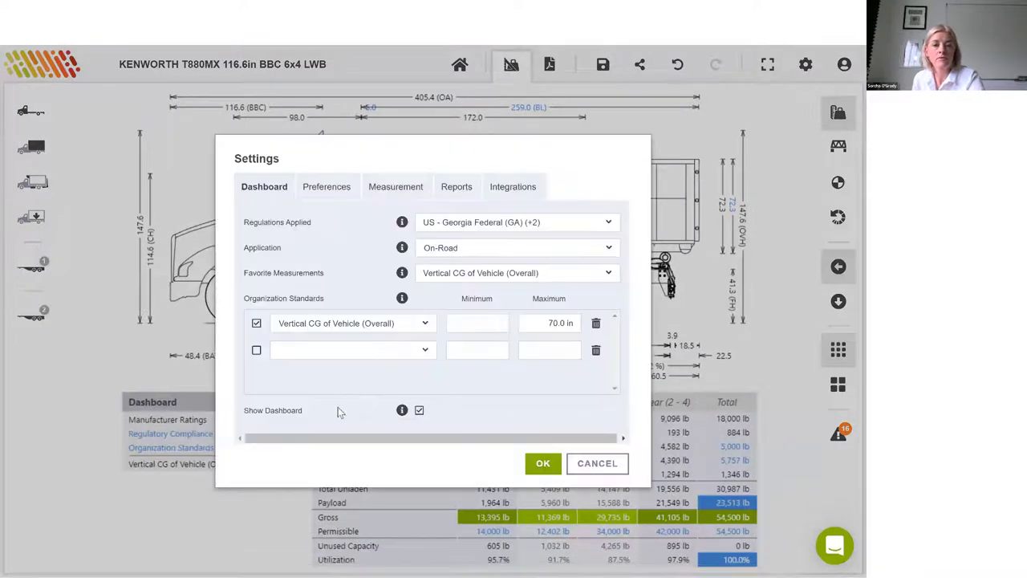
{"action": "left_click", "coordinate": [419, 410]}
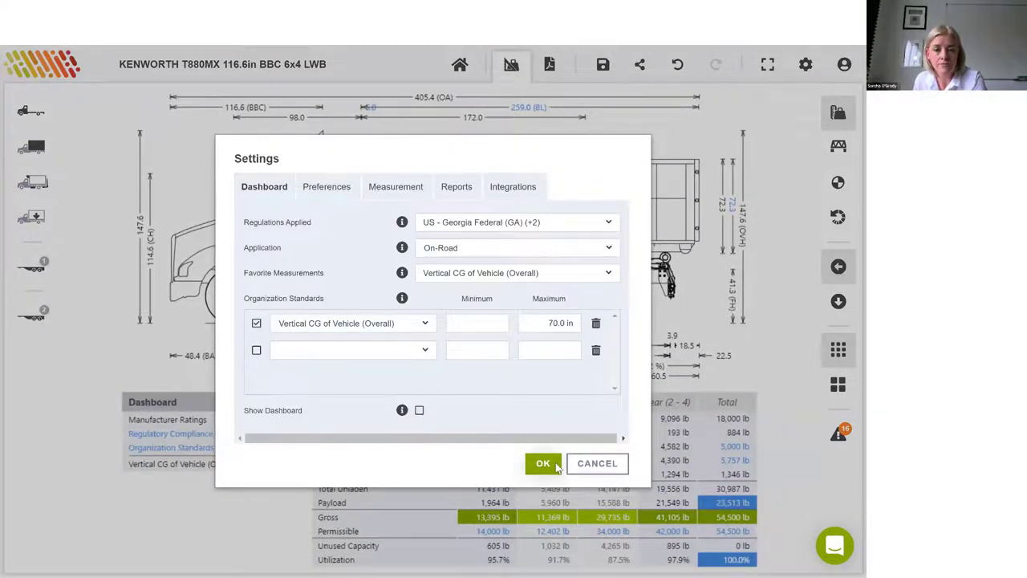
{"action": "left_click", "coordinate": [543, 464]}
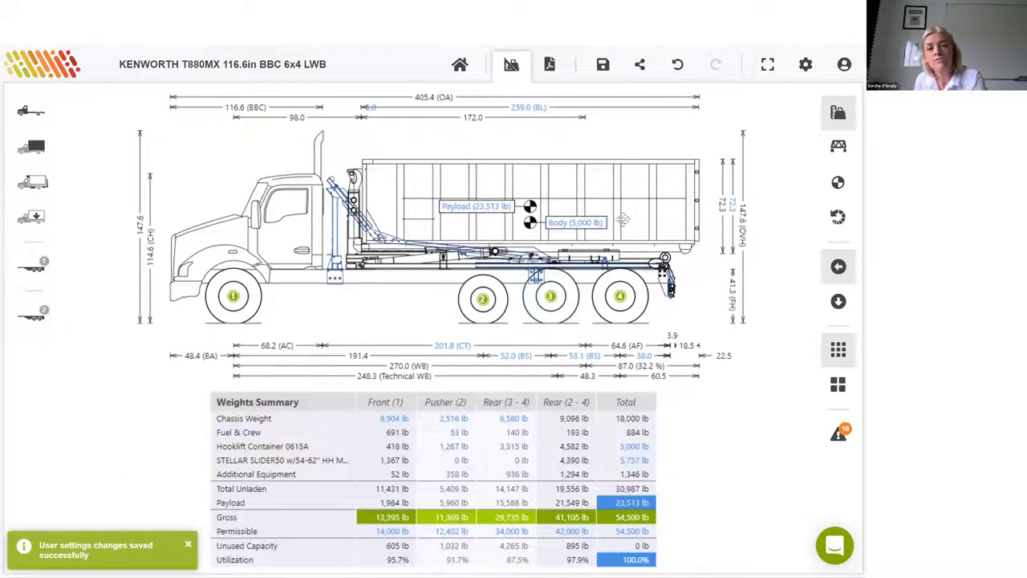
{"action": "left_click", "coordinate": [837, 186]}
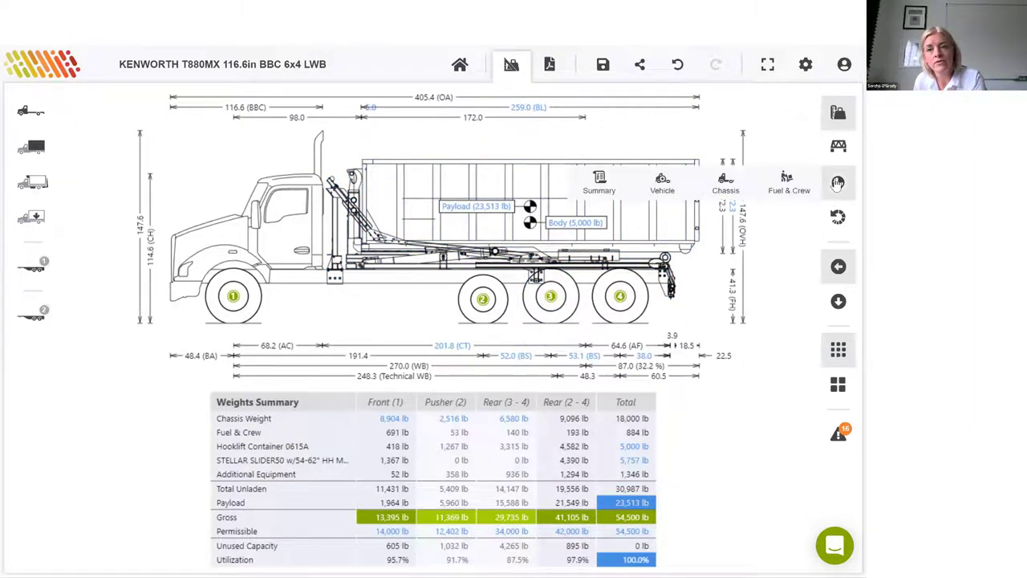
{"action": "left_click", "coordinate": [612, 184]}
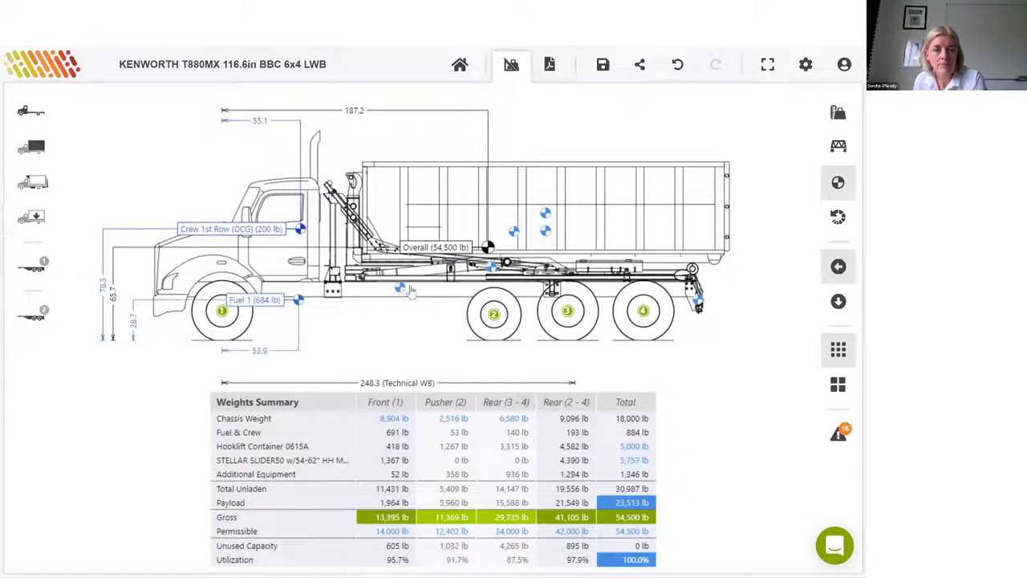
{"action": "left_click", "coordinate": [840, 114]}
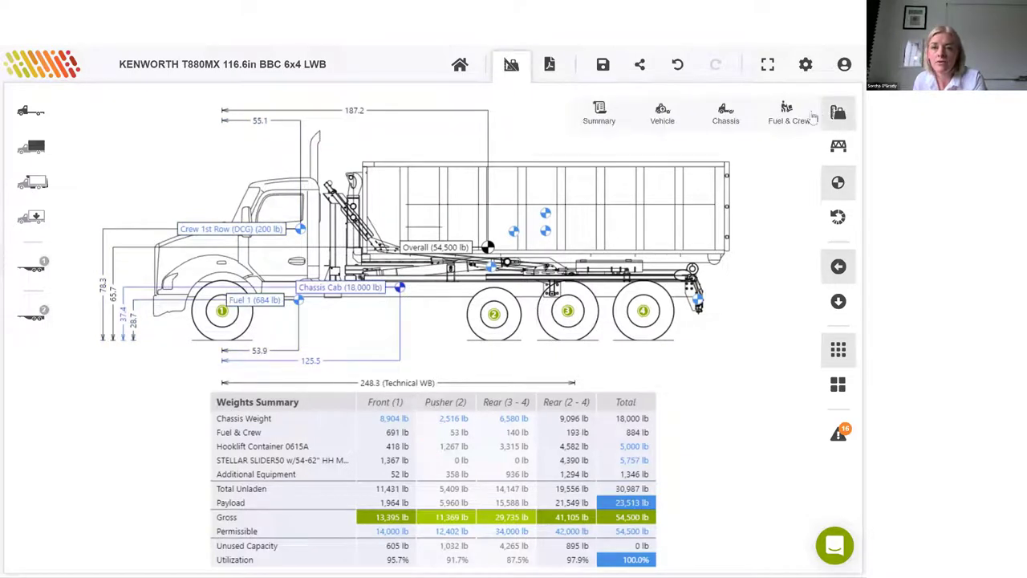
{"action": "left_click", "coordinate": [606, 116]}
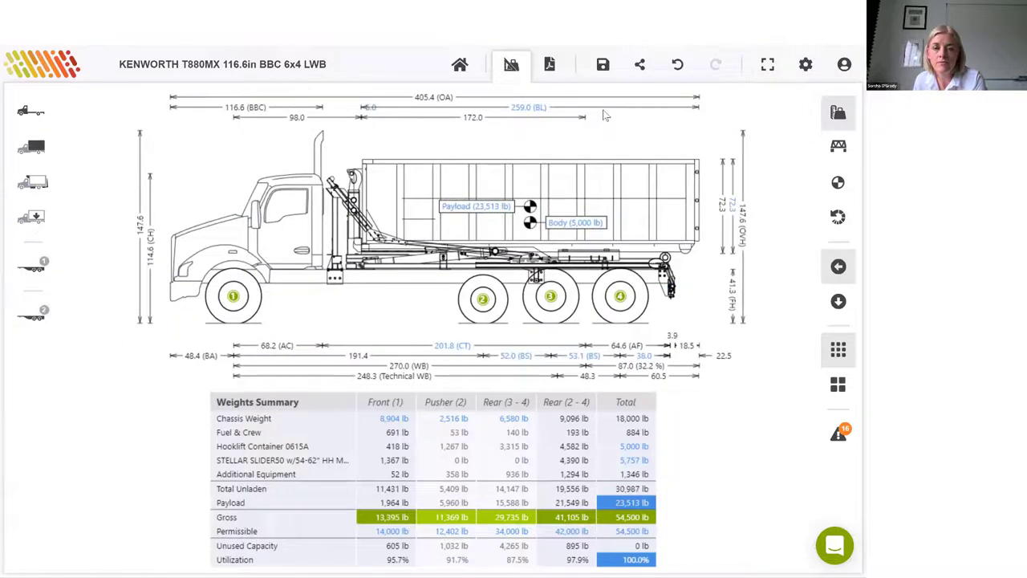
- Open the Weight Distribution Estimate report and scroll through its three pages
{"action": "left_click", "coordinate": [555, 65]}
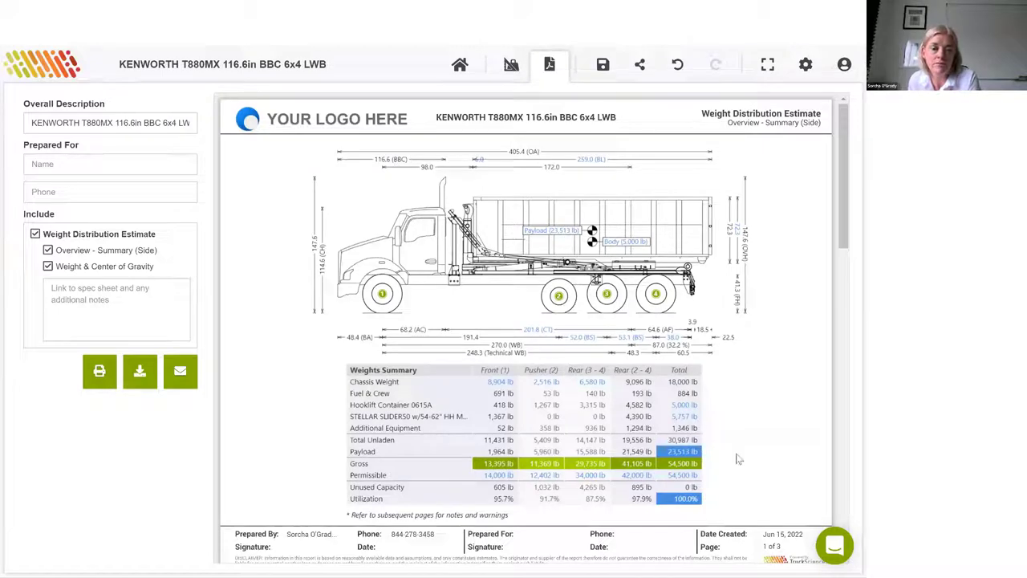
{"action": "scroll", "coordinate": [734, 457], "scroll_direction": "down", "scroll_amount": 1}
{"action": "scroll", "coordinate": [662, 453], "scroll_direction": "down", "scroll_amount": 10}
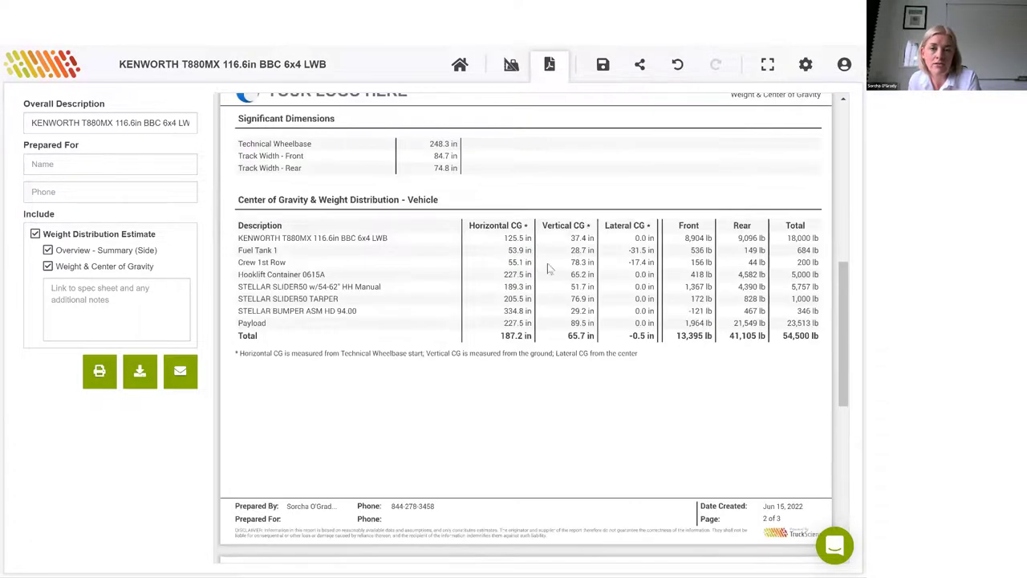
{"action": "scroll", "coordinate": [478, 321], "scroll_direction": "down", "scroll_amount": 8}
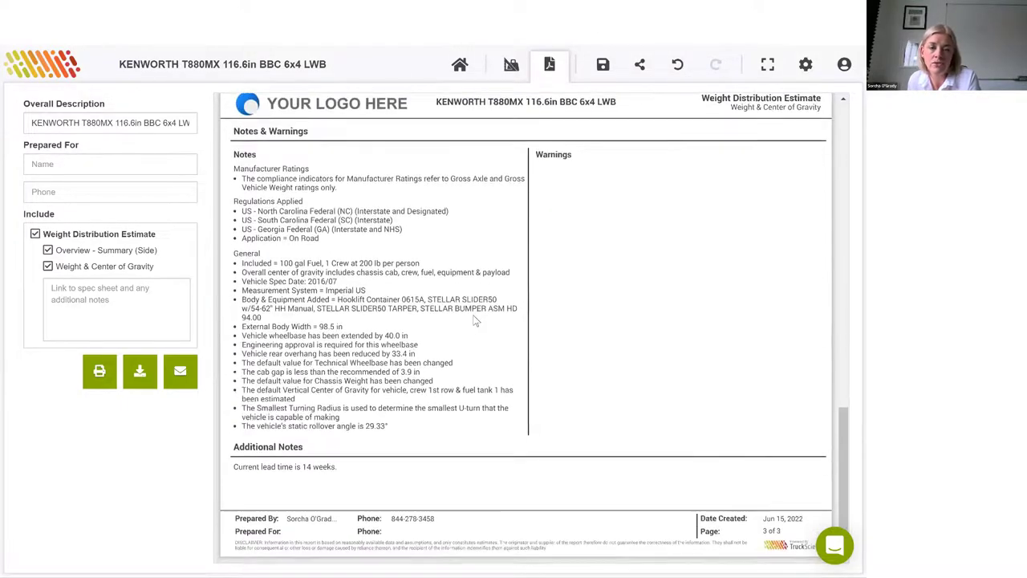
{"action": "scroll", "coordinate": [476, 323], "scroll_direction": "up", "scroll_amount": 8}
{"action": "scroll", "coordinate": [474, 321], "scroll_direction": "up", "scroll_amount": 5}
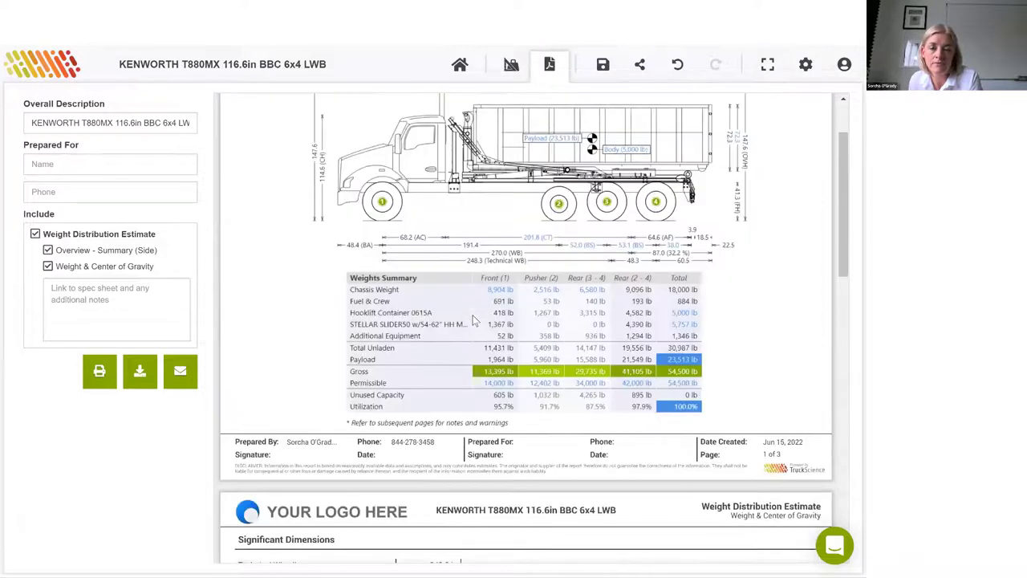
{"action": "scroll", "coordinate": [473, 321], "scroll_direction": "up", "scroll_amount": 2}
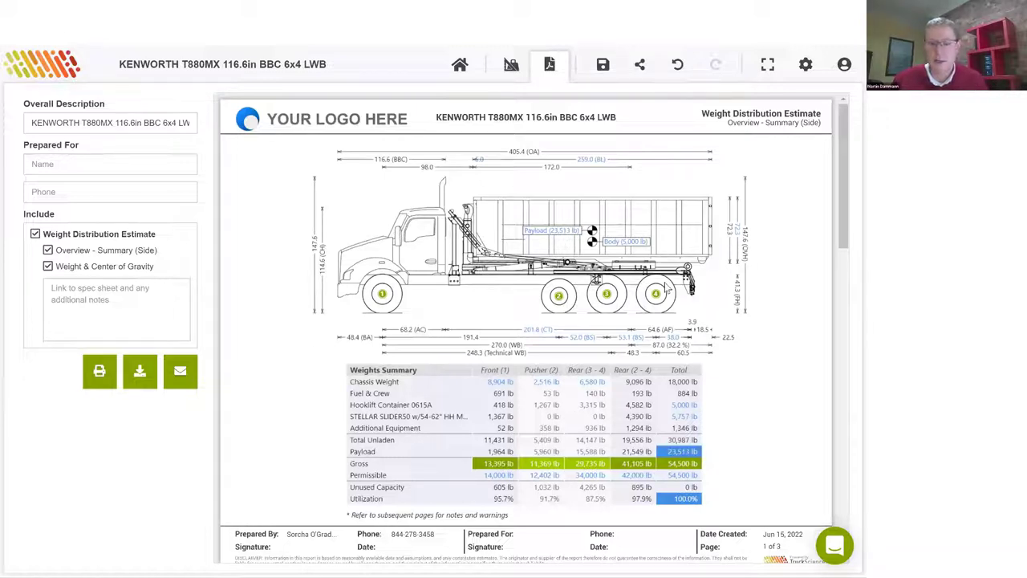
- Scroll down through the Weight Distribution Estimate report preview
{"action": "scroll", "coordinate": [665, 289], "scroll_direction": "down", "scroll_amount": 1}
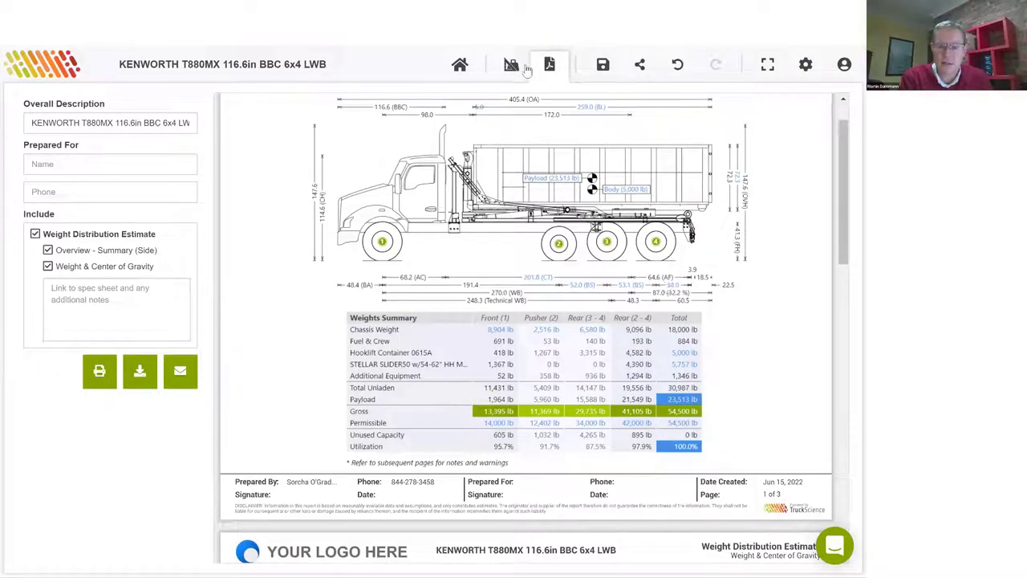
- Back in the configuration, fit an In-Chassis Template pintle hook / coupler and list trailer types
{"action": "left_click", "coordinate": [510, 66]}
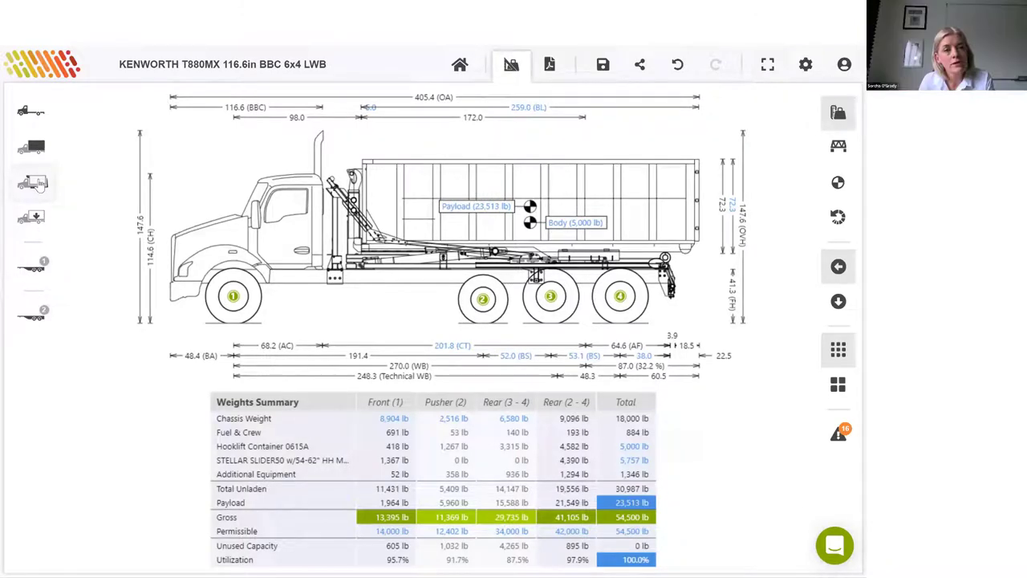
{"action": "left_click", "coordinate": [37, 184]}
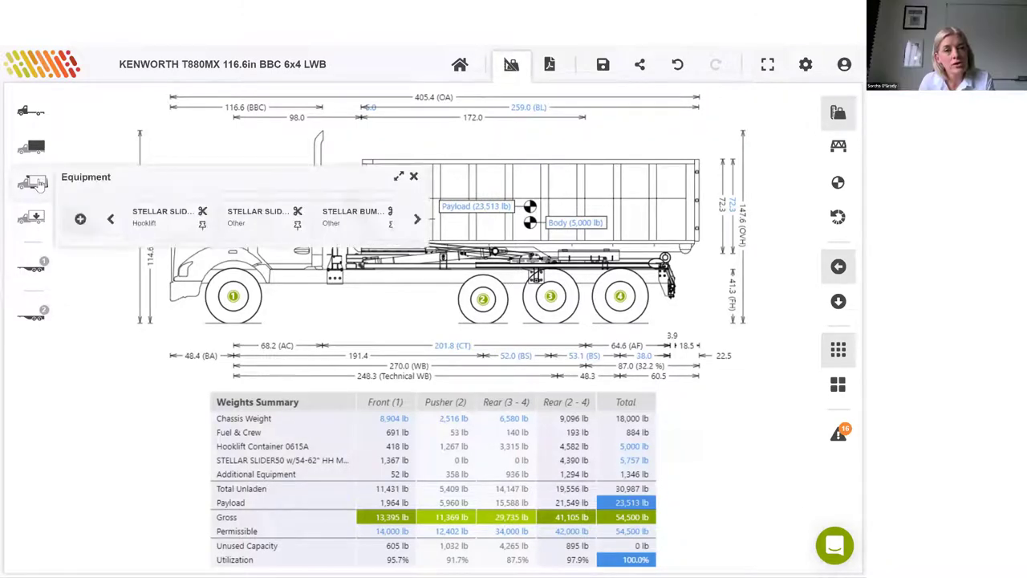
{"action": "left_click", "coordinate": [81, 220]}
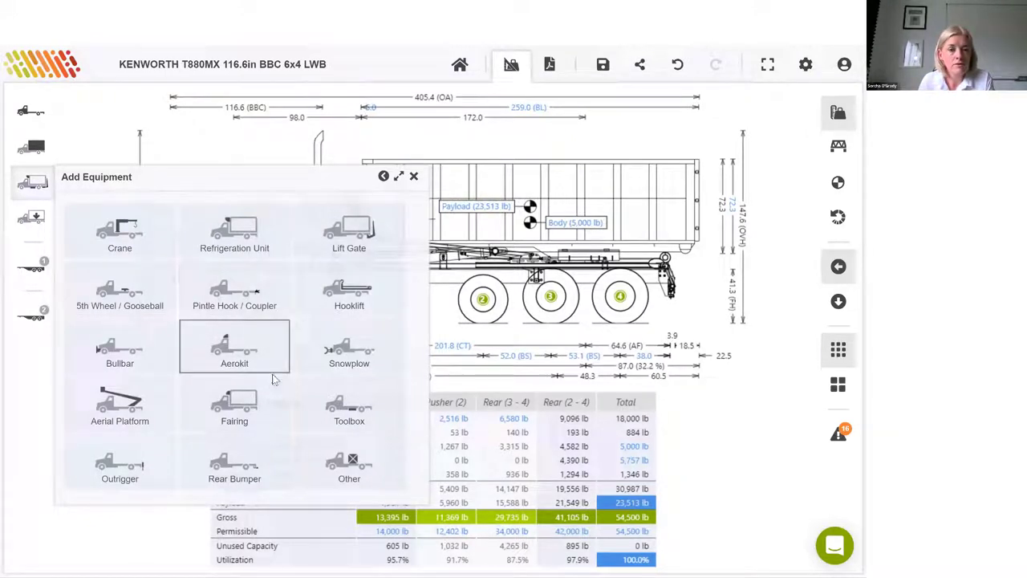
{"action": "left_click", "coordinate": [249, 297]}
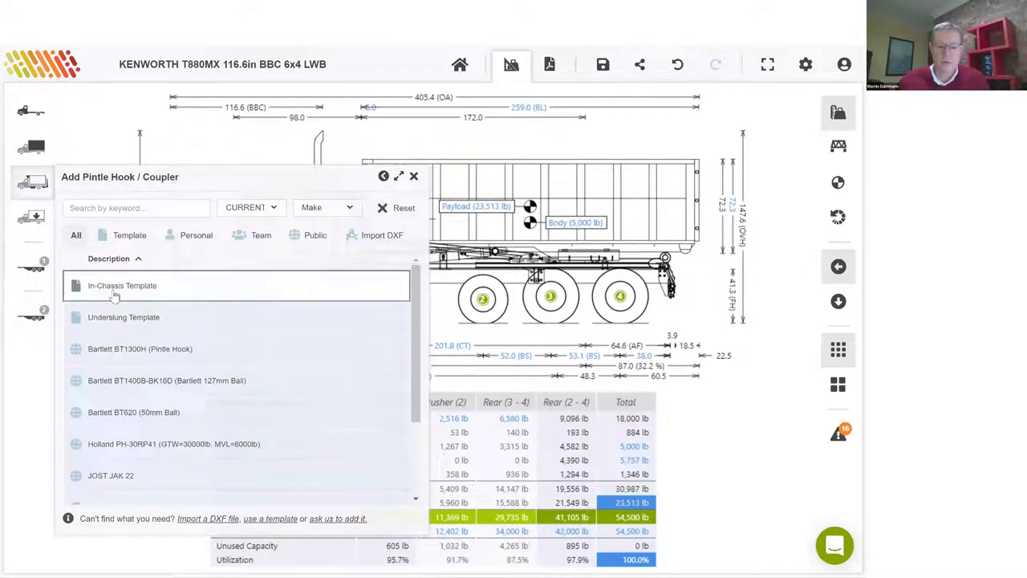
{"action": "left_click", "coordinate": [115, 296]}
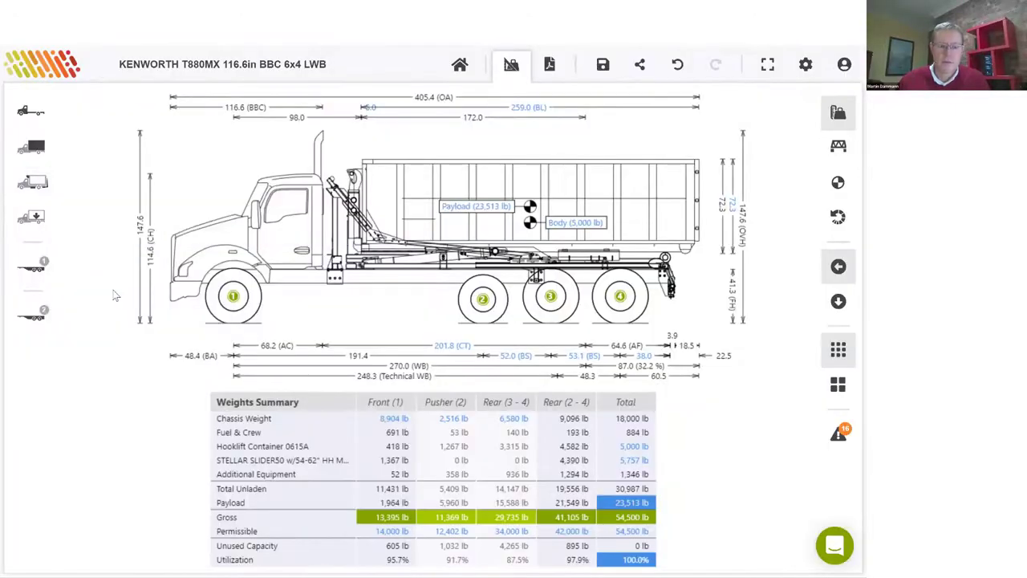
{"action": "left_click", "coordinate": [24, 271]}
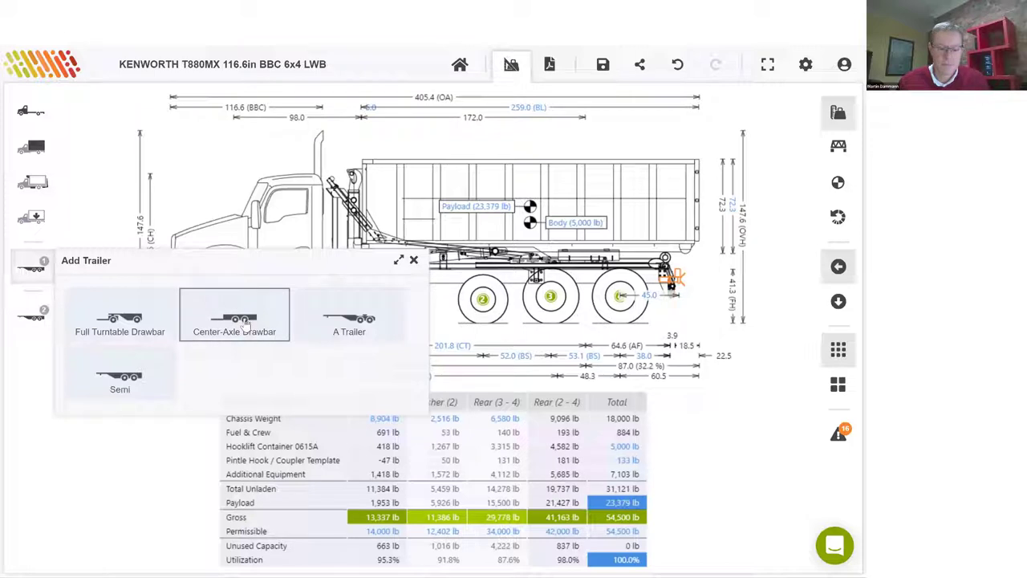
- Browse drawbar trailer types and hitch a Center-Axle Drawbar plus beavertail trailer
{"action": "left_click", "coordinate": [114, 319]}
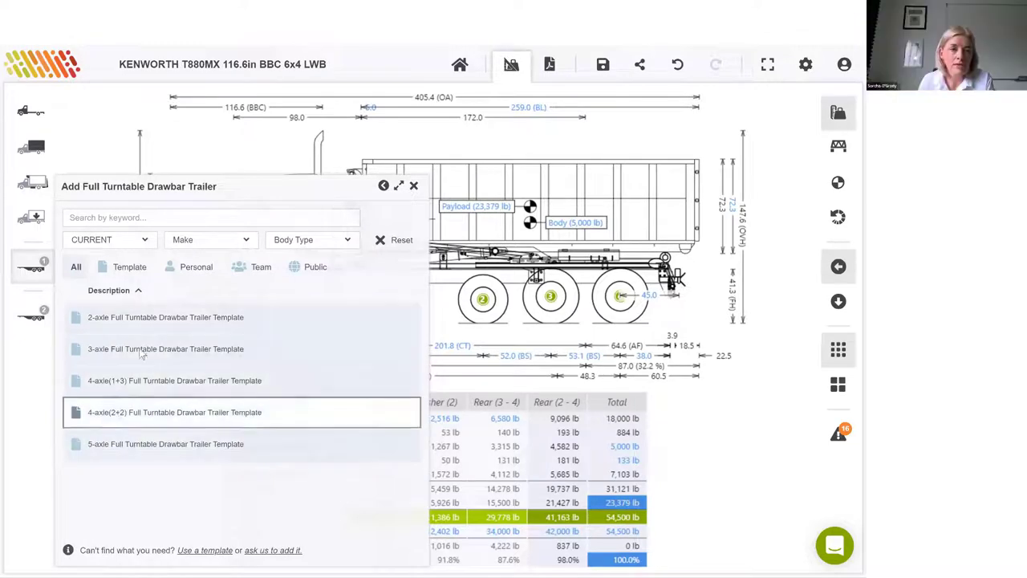
{"action": "left_click", "coordinate": [383, 187]}
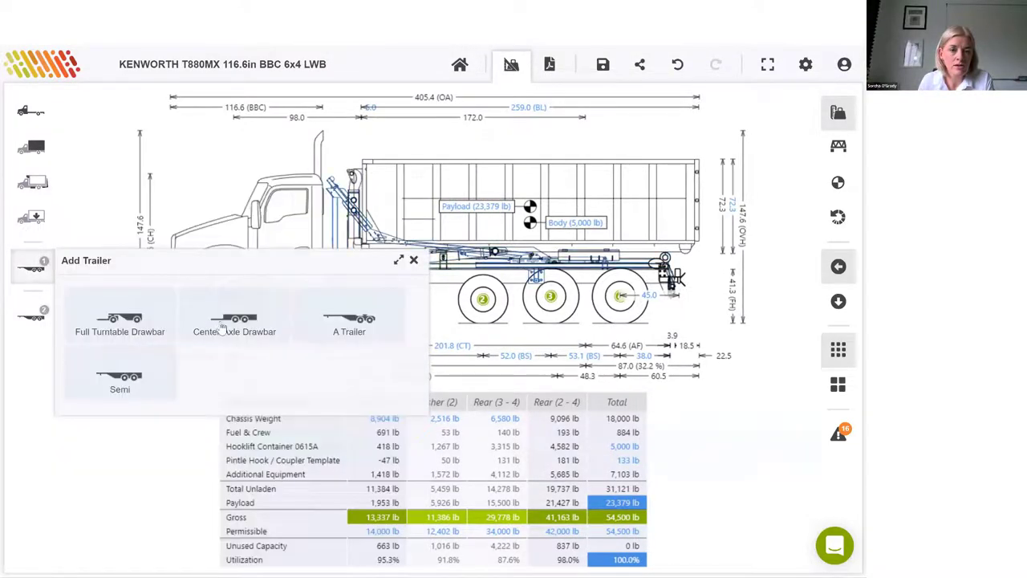
{"action": "left_click", "coordinate": [222, 328]}
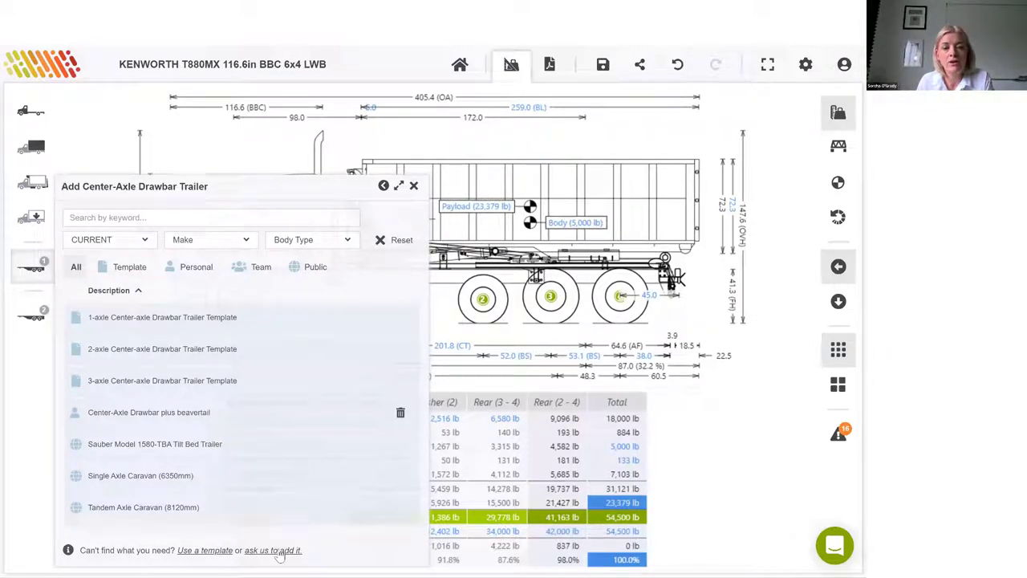
{"action": "left_click", "coordinate": [278, 552]}
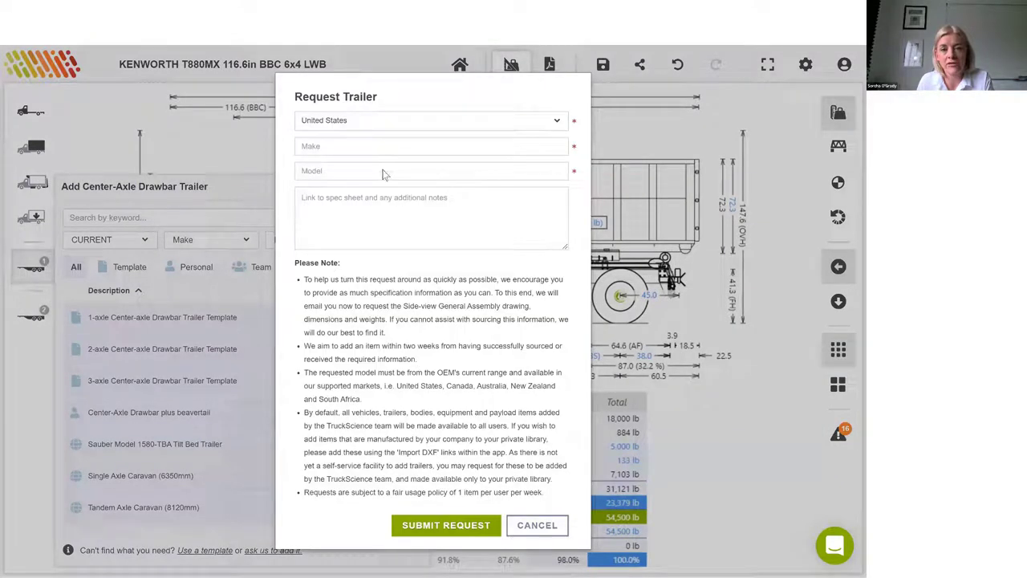
{"action": "left_click", "coordinate": [536, 525]}
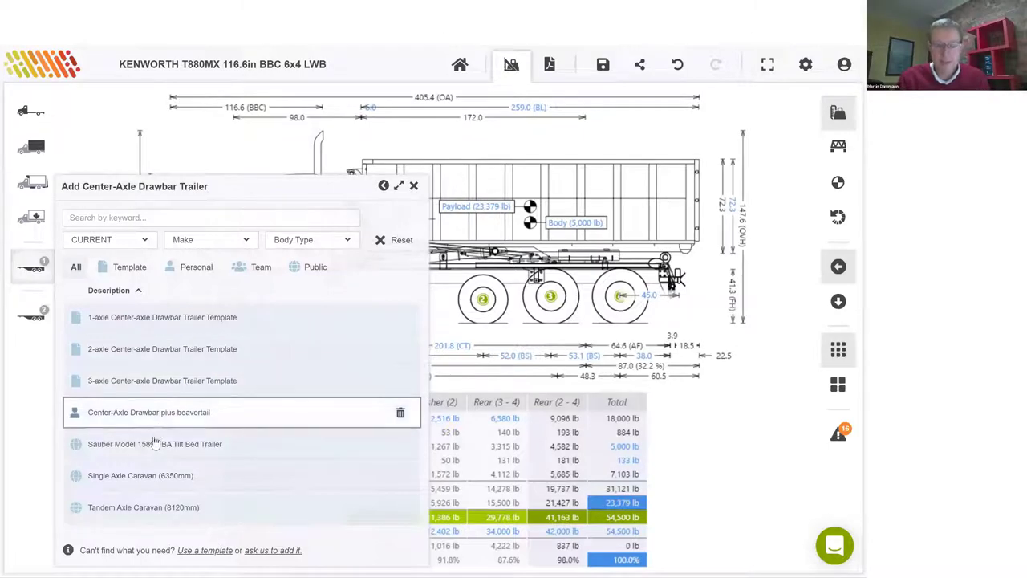
{"action": "left_click", "coordinate": [164, 414]}
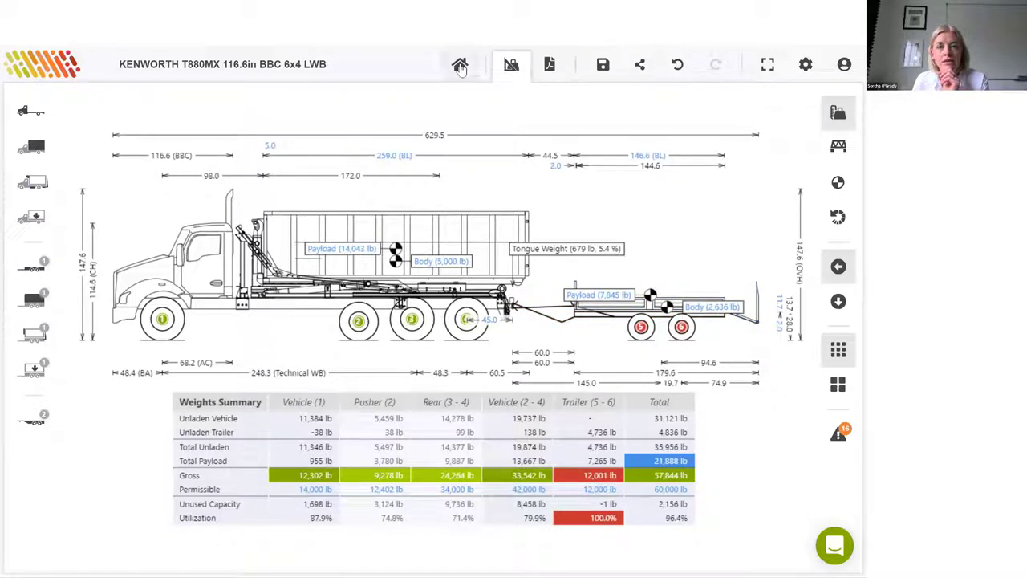
- Save the calculation as 'KENWORTH T880MX 116.6in BBC 6x4 LWB - Copy' and return Home
{"action": "left_click", "coordinate": [606, 66]}
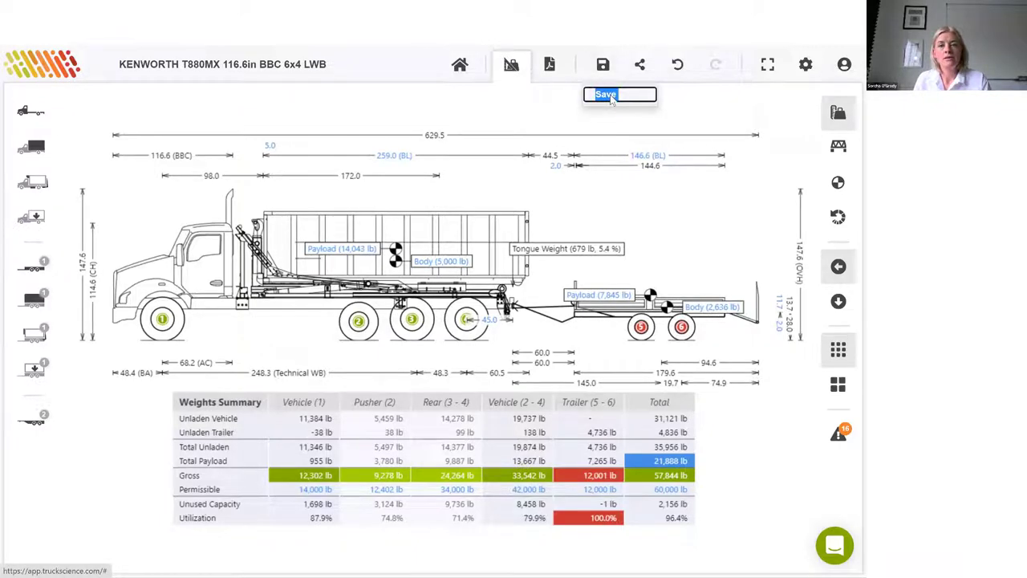
{"action": "left_click", "coordinate": [607, 96]}
{"action": "left_click", "coordinate": [561, 142]}
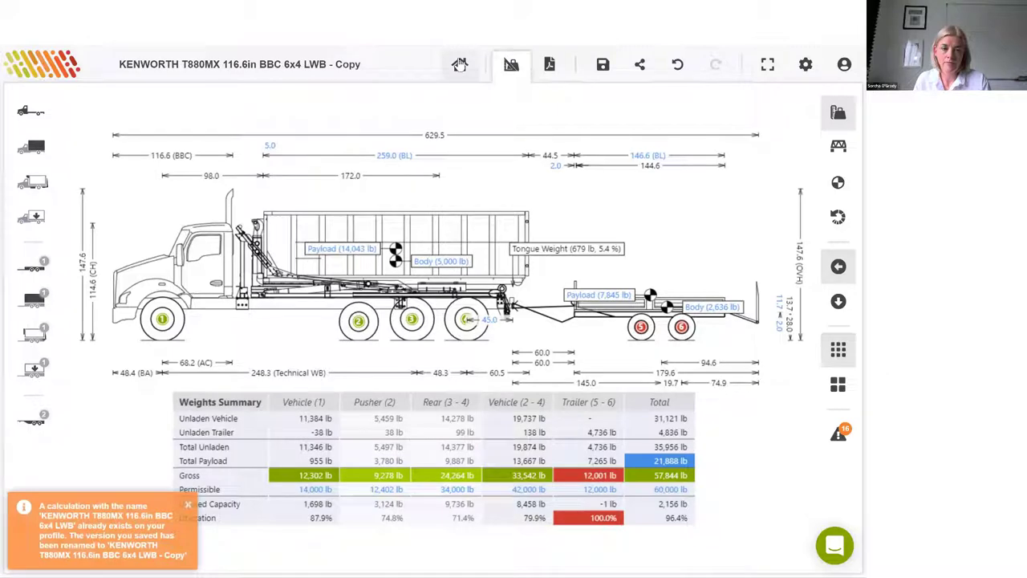
{"action": "left_click", "coordinate": [460, 65]}
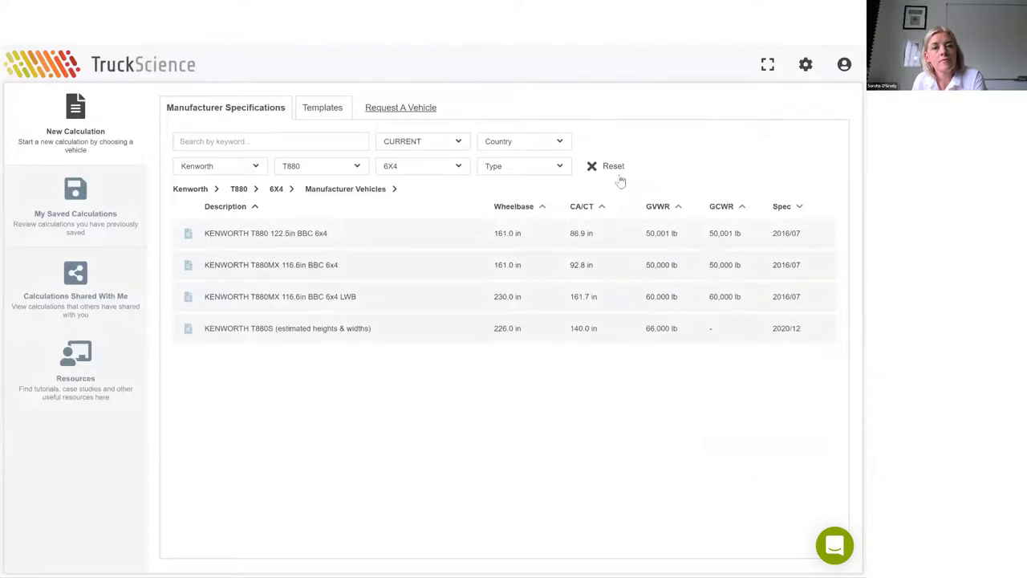
{"action": "left_click", "coordinate": [615, 167]}
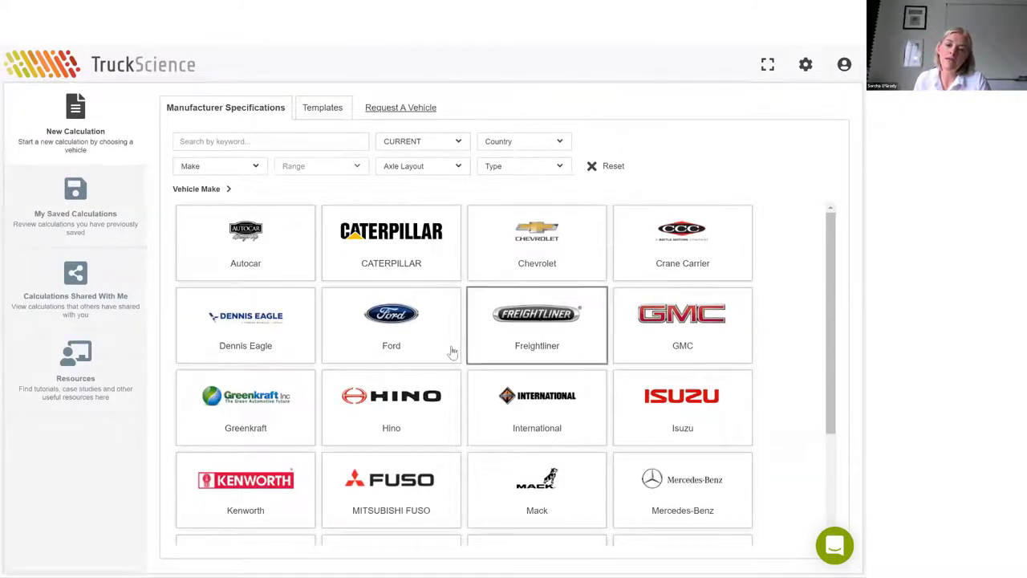
{"action": "scroll", "coordinate": [452, 351], "scroll_direction": "down", "scroll_amount": 1}
{"action": "scroll", "coordinate": [452, 351], "scroll_direction": "down", "scroll_amount": 3}
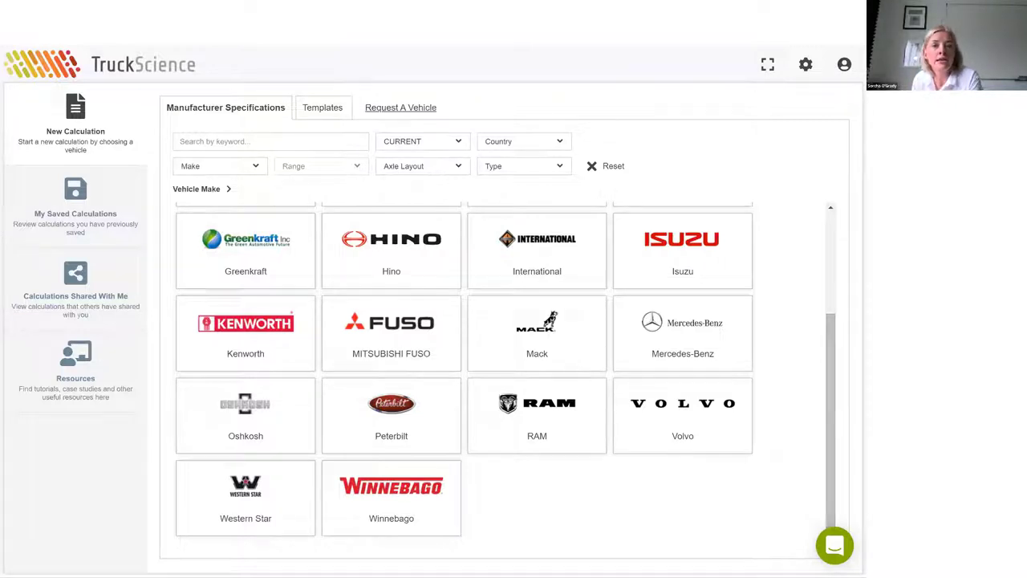
{"action": "left_click", "coordinate": [415, 110]}
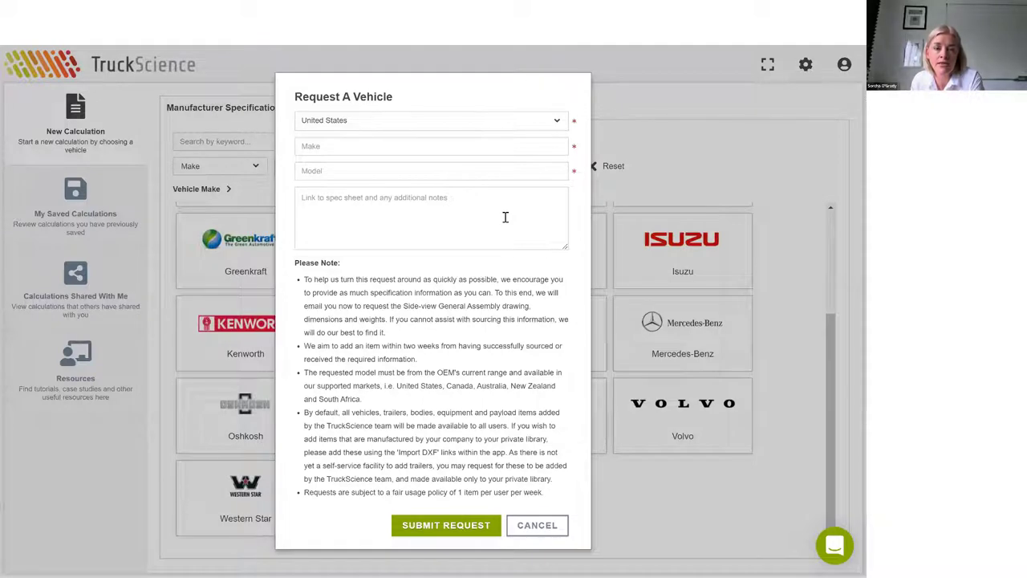
{"action": "left_click", "coordinate": [549, 528]}
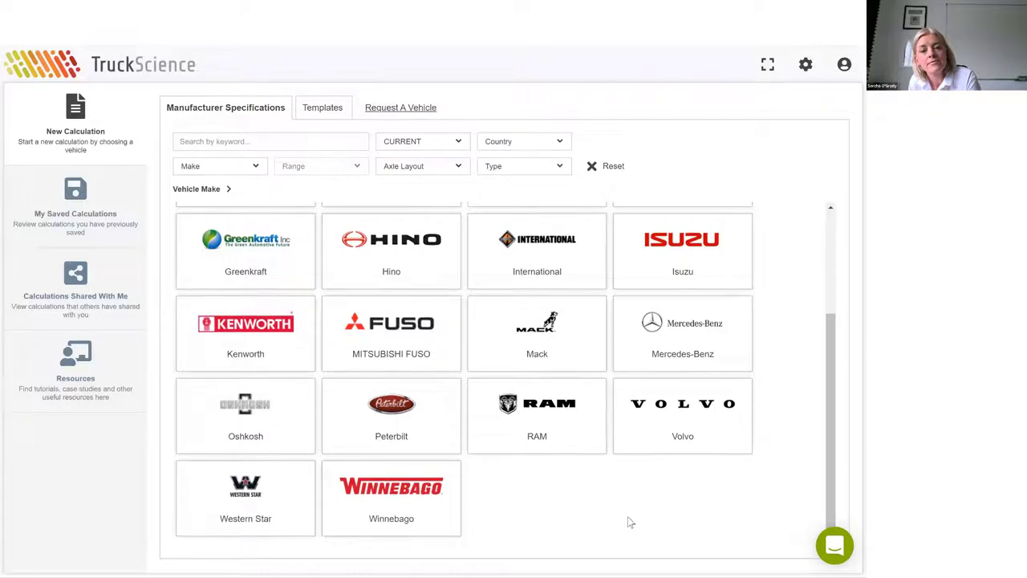
{"action": "scroll", "coordinate": [628, 522], "scroll_direction": "up", "scroll_amount": 1}
{"action": "scroll", "coordinate": [629, 522], "scroll_direction": "up", "scroll_amount": 1}
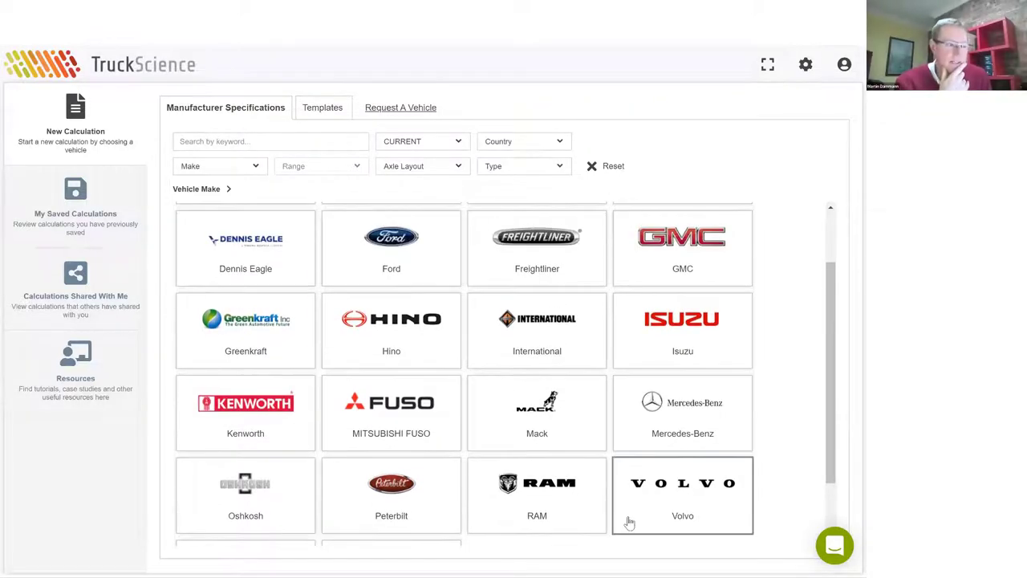
{"action": "scroll", "coordinate": [630, 522], "scroll_direction": "up", "scroll_amount": 2}
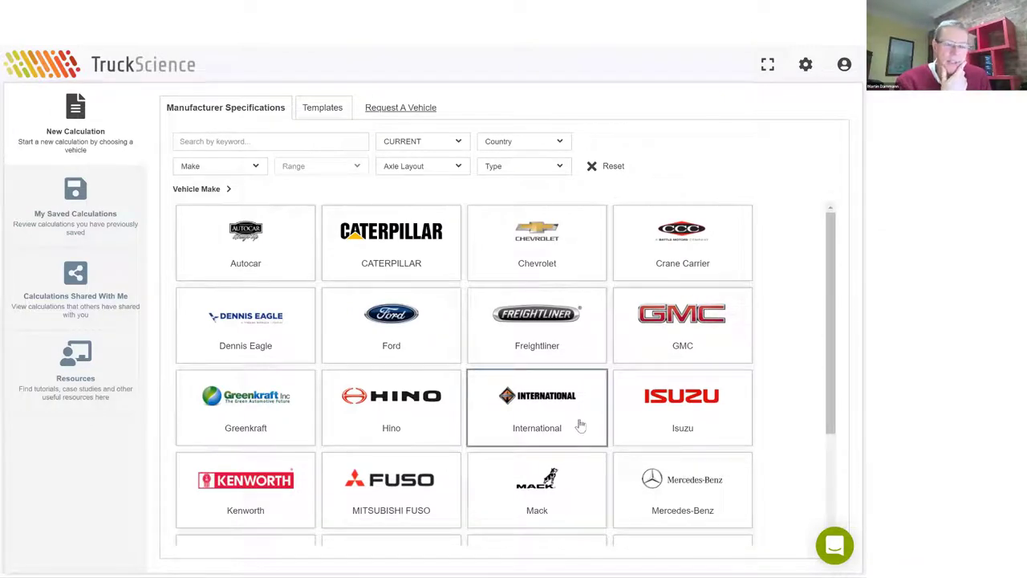
- From Templates, filter to 6X4 and start from Chassis Cab 6x4 Conventional Cab (US)
{"action": "left_click", "coordinate": [325, 112]}
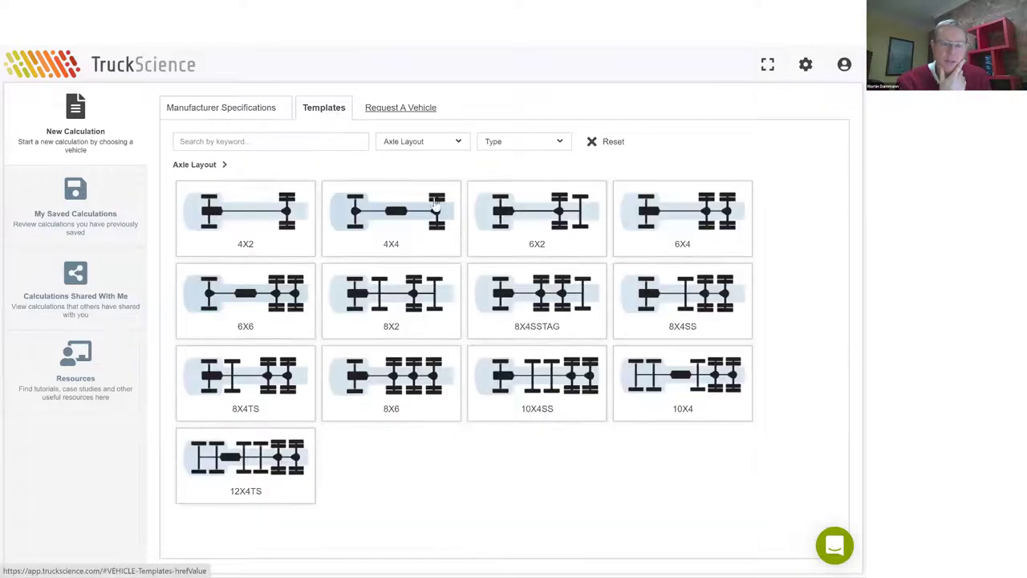
{"action": "left_click", "coordinate": [713, 221]}
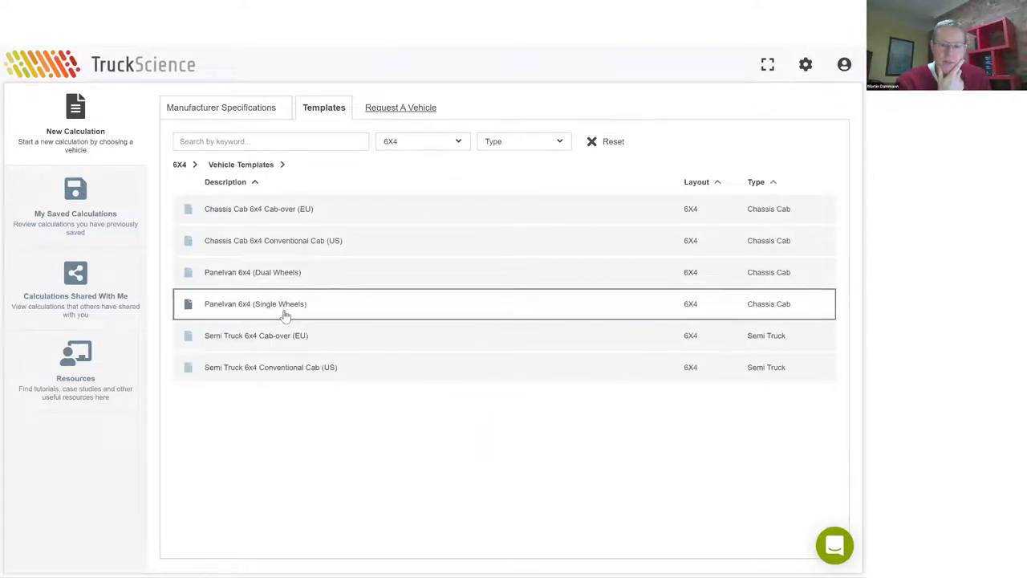
{"action": "left_click", "coordinate": [299, 245]}
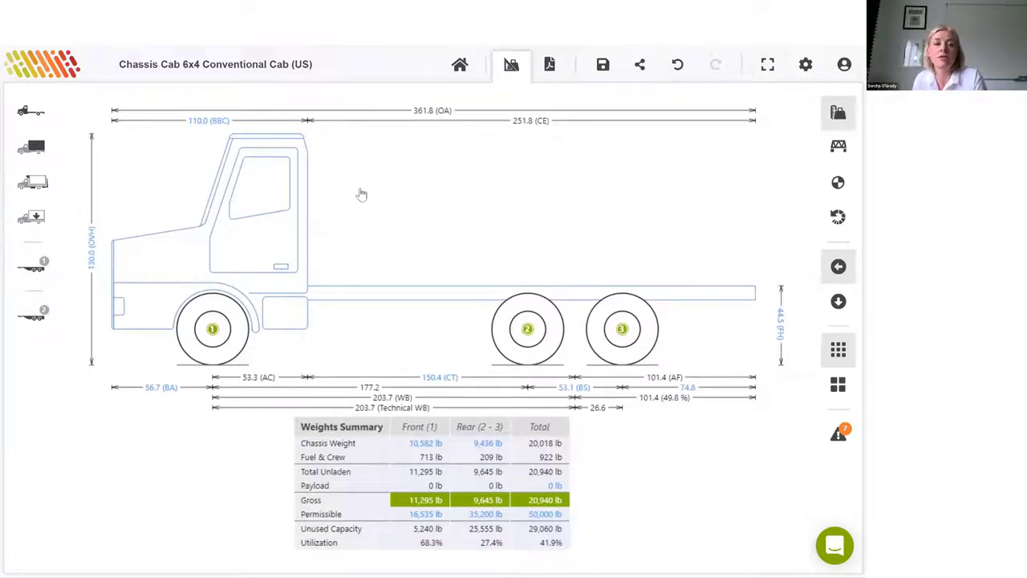
- Set front overhang 66.7 in, bumper-to-back-of-cab 105.0 in and cab-to-axles 185.4 in
{"action": "left_click", "coordinate": [225, 249]}
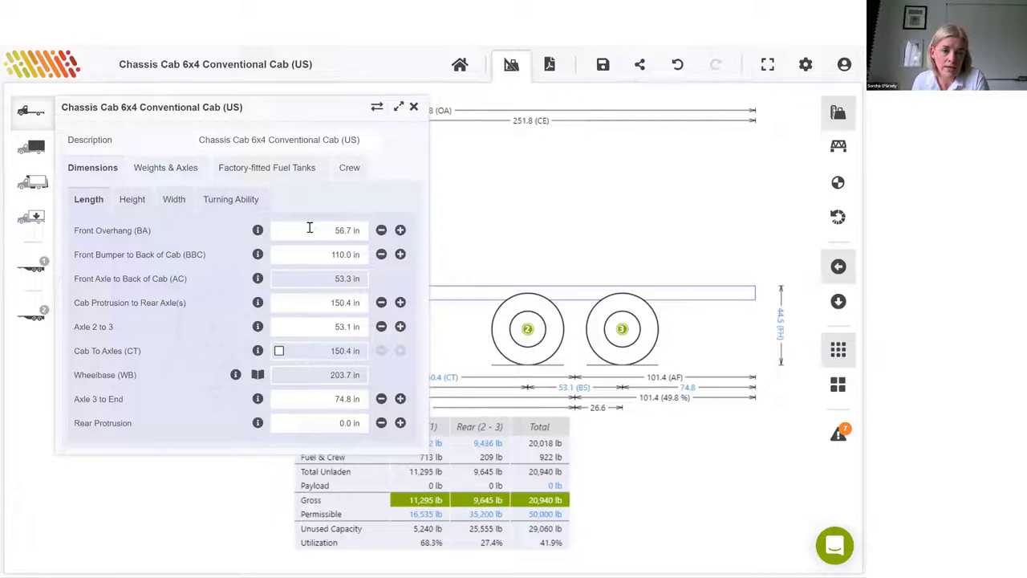
{"action": "left_click_drag", "start_coordinate": [426, 122], "coordinate": [825, 151]}
{"action": "left_click", "coordinate": [768, 235]}
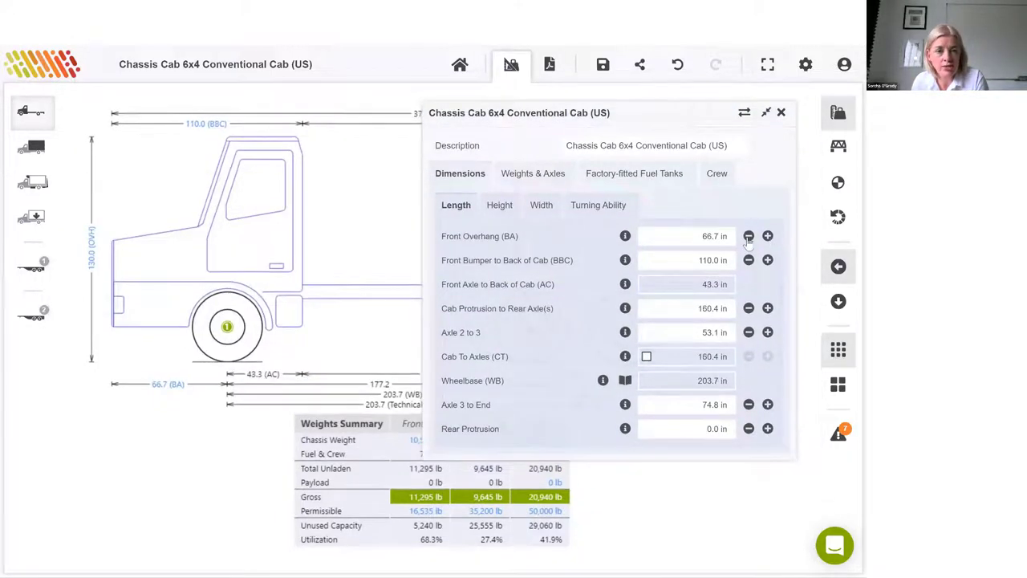
{"action": "left_click", "coordinate": [748, 260]}
{"action": "left_click", "coordinate": [748, 260]}
{"action": "left_click", "coordinate": [768, 260]}
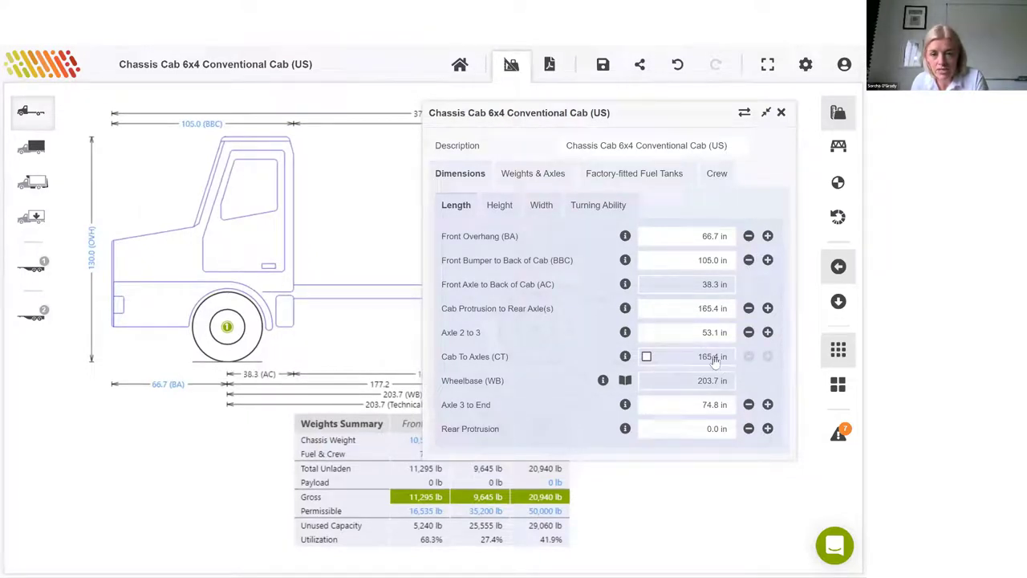
{"action": "left_click", "coordinate": [646, 356]}
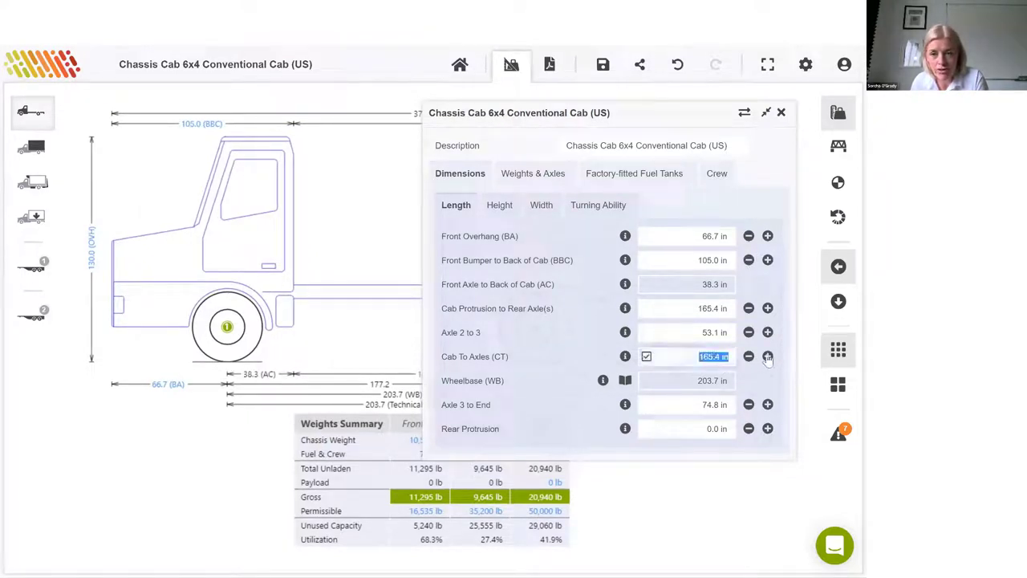
{"action": "left_click", "coordinate": [768, 356]}
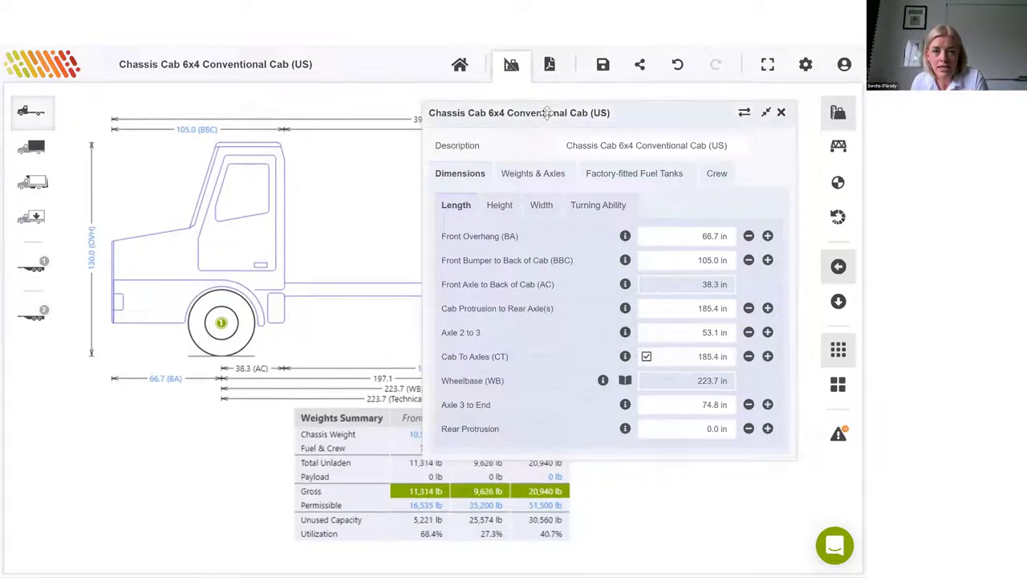
{"action": "left_click_drag", "start_coordinate": [532, 110], "coordinate": [103, 178]}
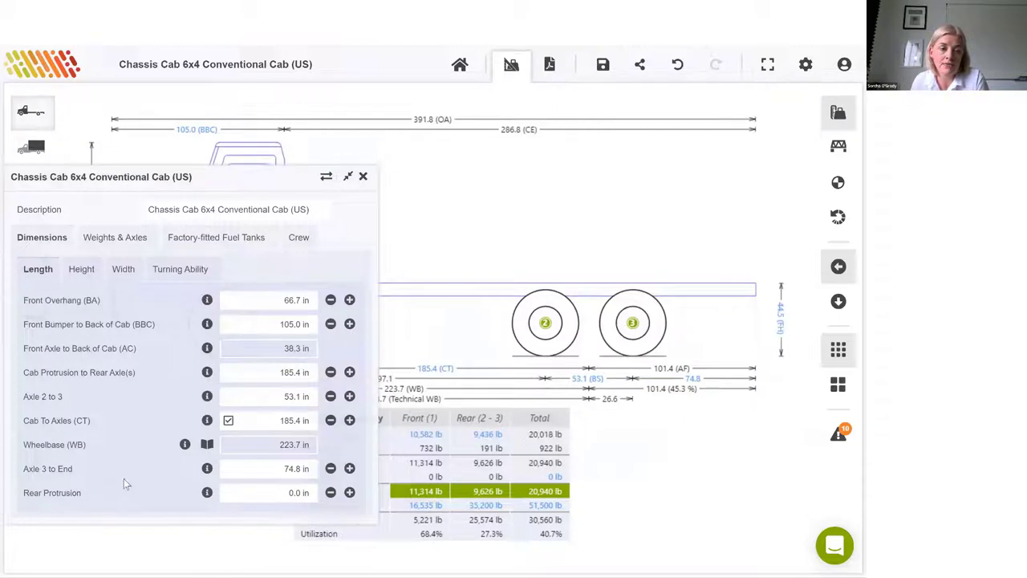
- Show the height measurements, then unlock the front axle's 10,582 lb chassis weight for editing
{"action": "left_click", "coordinate": [81, 269]}
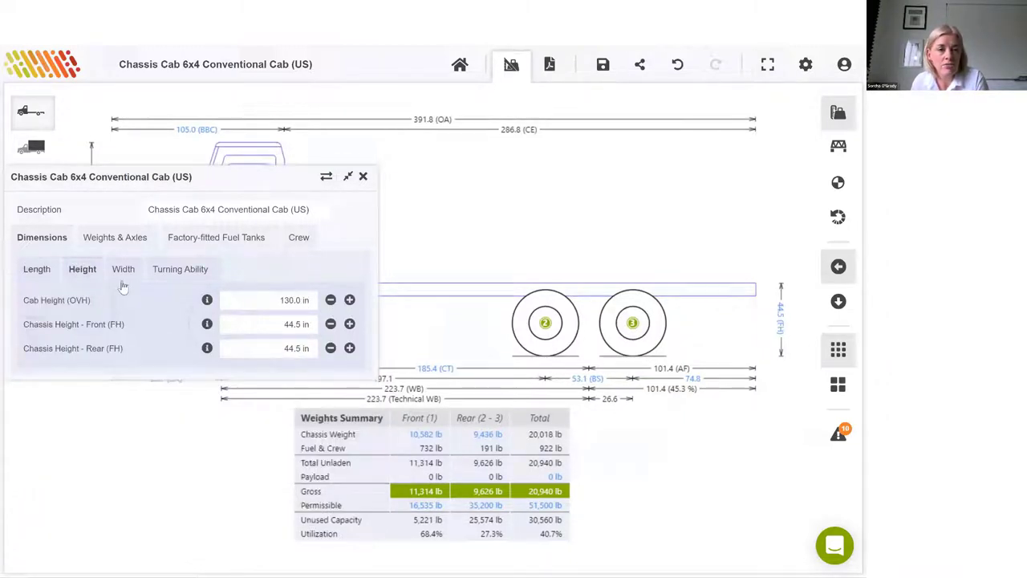
{"action": "left_click", "coordinate": [119, 238]}
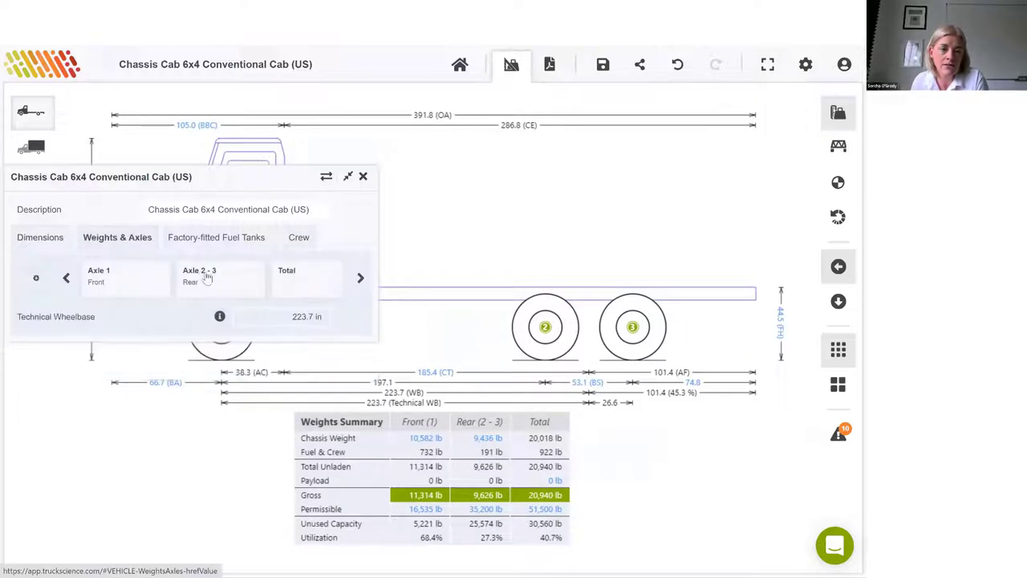
{"action": "left_click", "coordinate": [128, 287]}
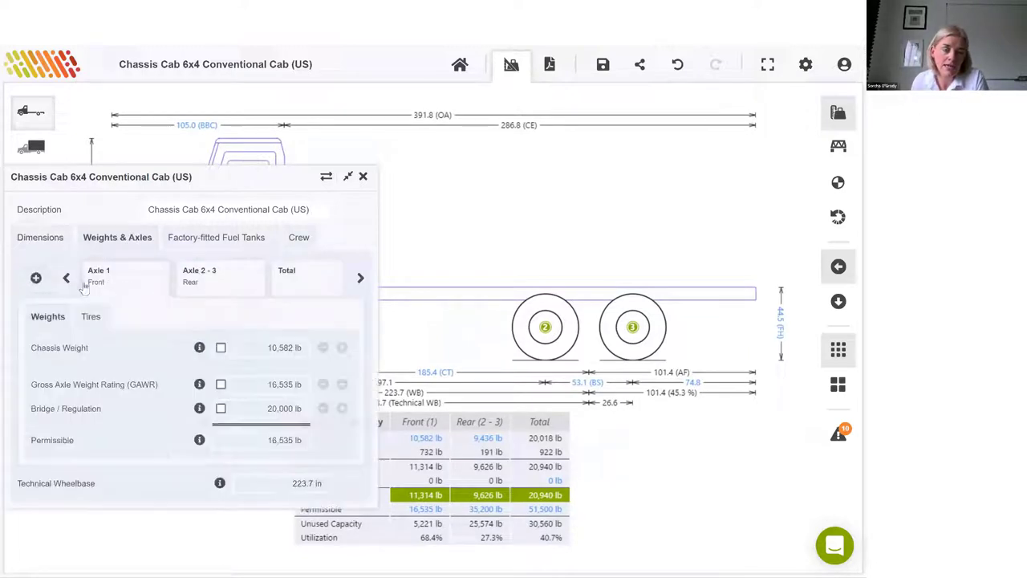
{"action": "left_click", "coordinate": [221, 350]}
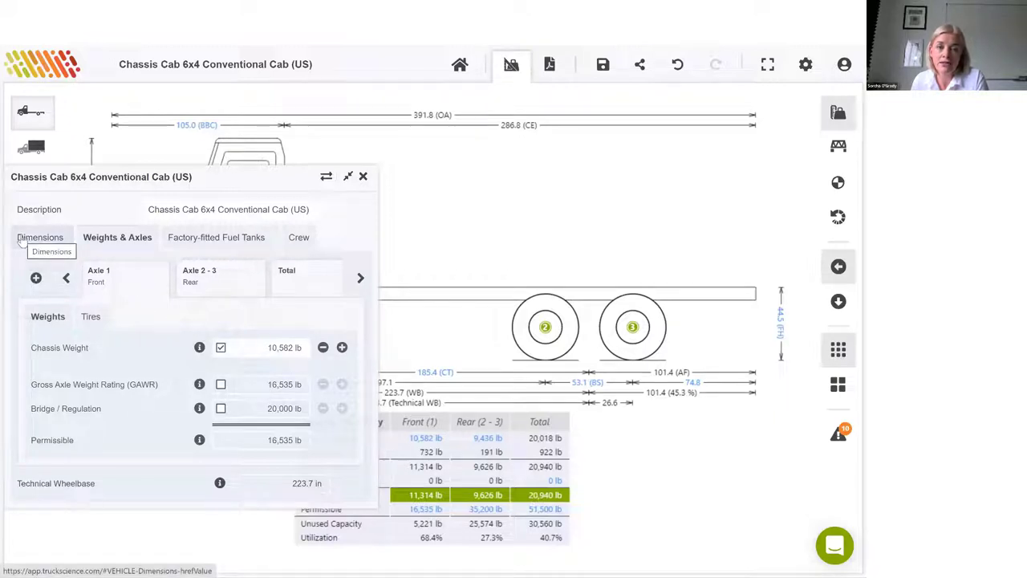
- Go back to the length dimensions and close the chassis cab panel
{"action": "left_click", "coordinate": [20, 240]}
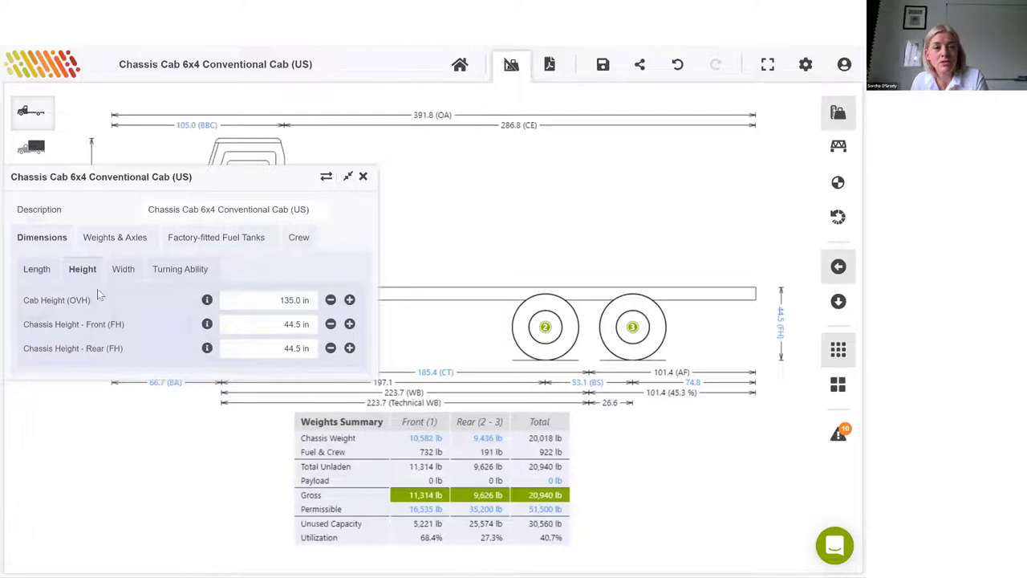
{"action": "left_click", "coordinate": [37, 269]}
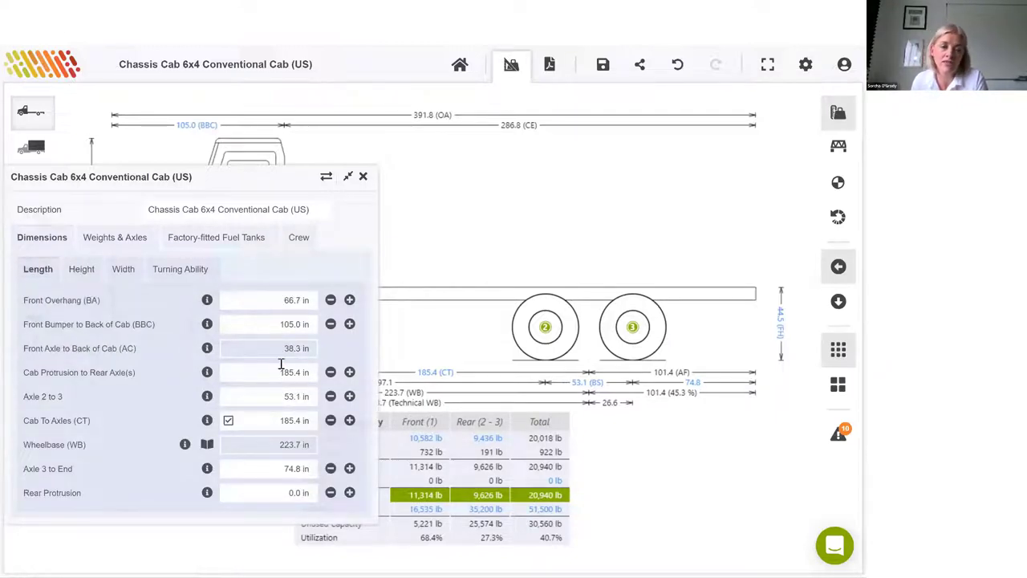
{"action": "left_click", "coordinate": [364, 177]}
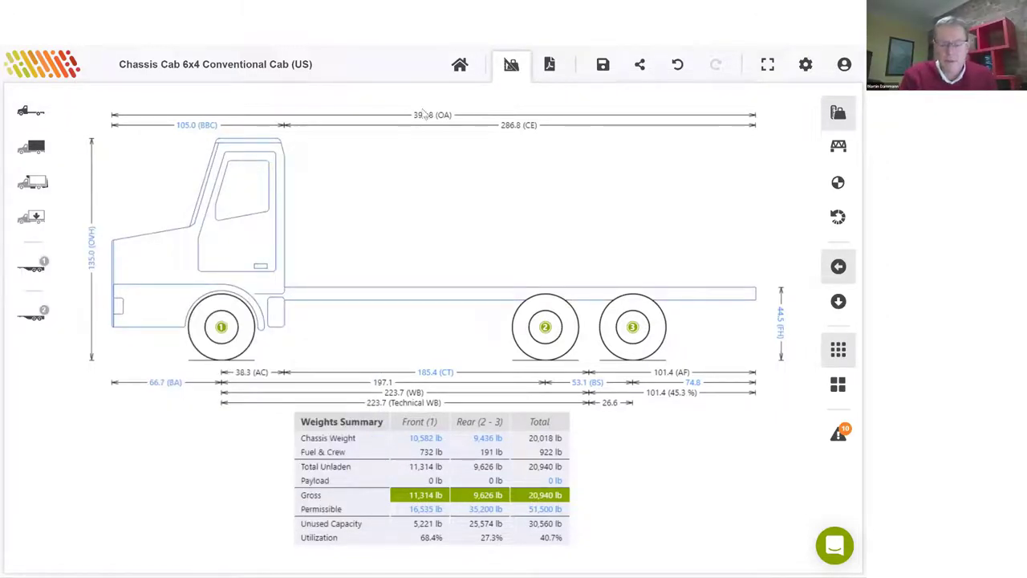
- Review the chassis cab's height, width and turning-ability settings
{"action": "left_click", "coordinate": [245, 240]}
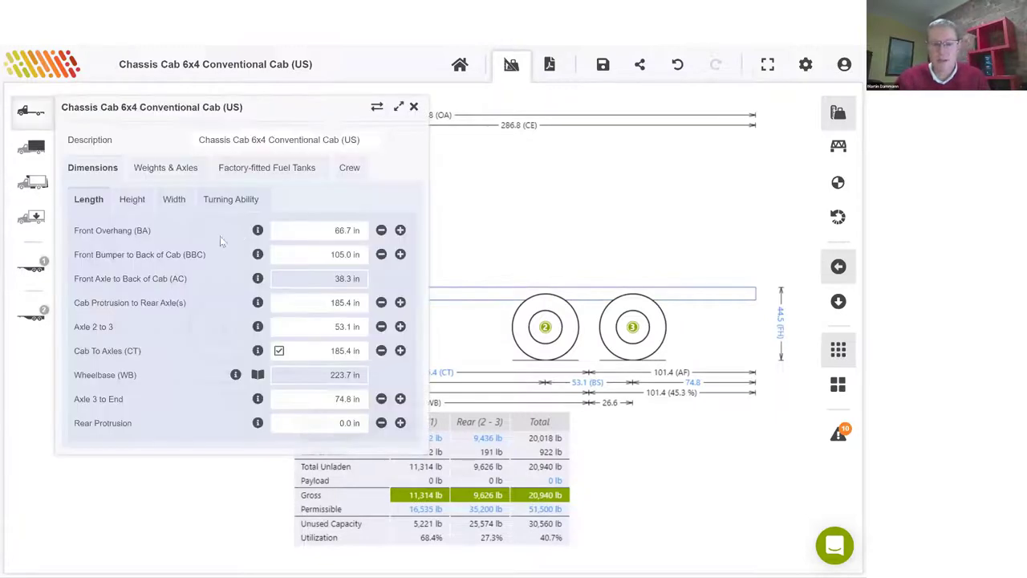
{"action": "left_click", "coordinate": [137, 205]}
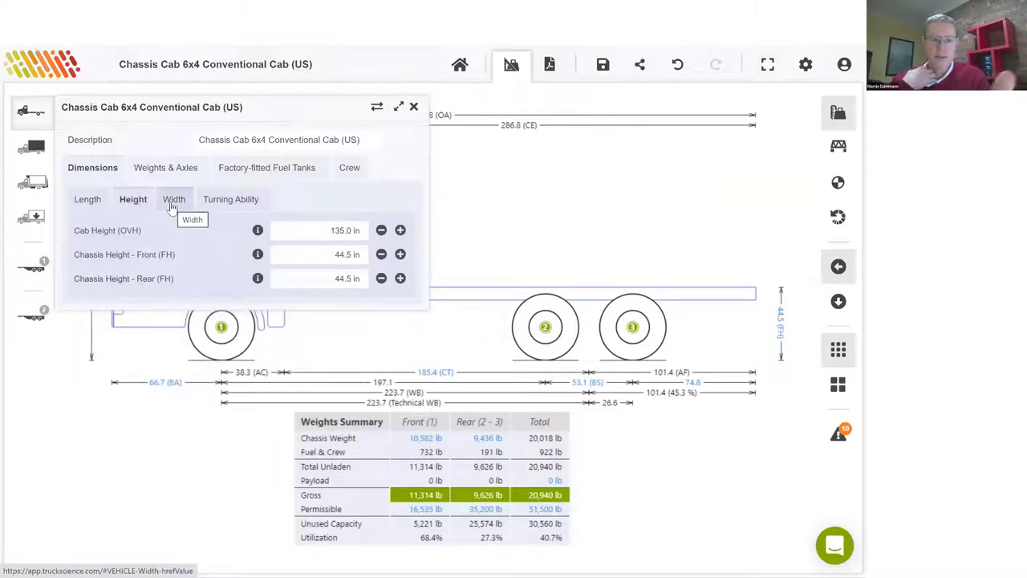
{"action": "left_click", "coordinate": [172, 206]}
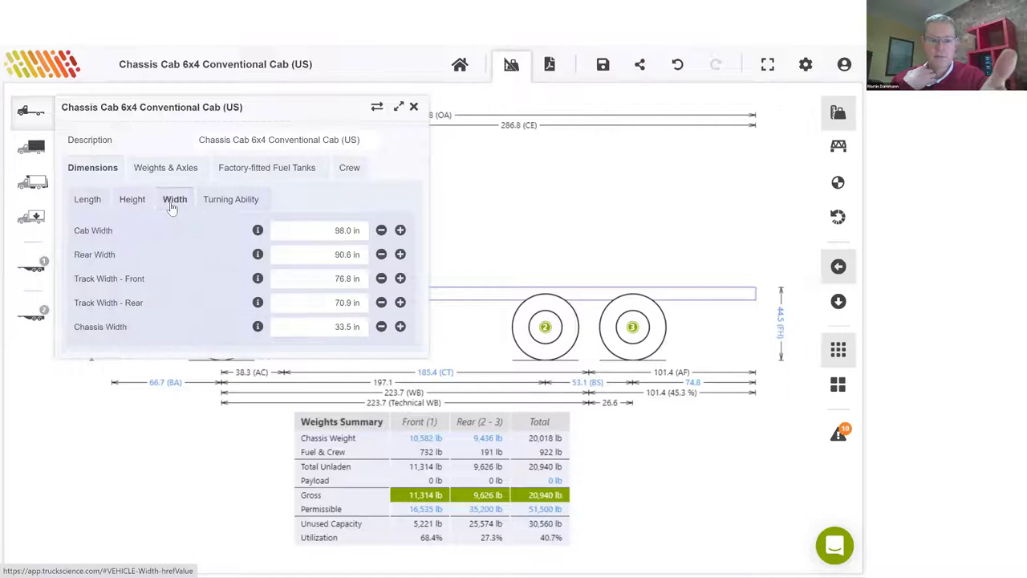
{"action": "left_click", "coordinate": [215, 207]}
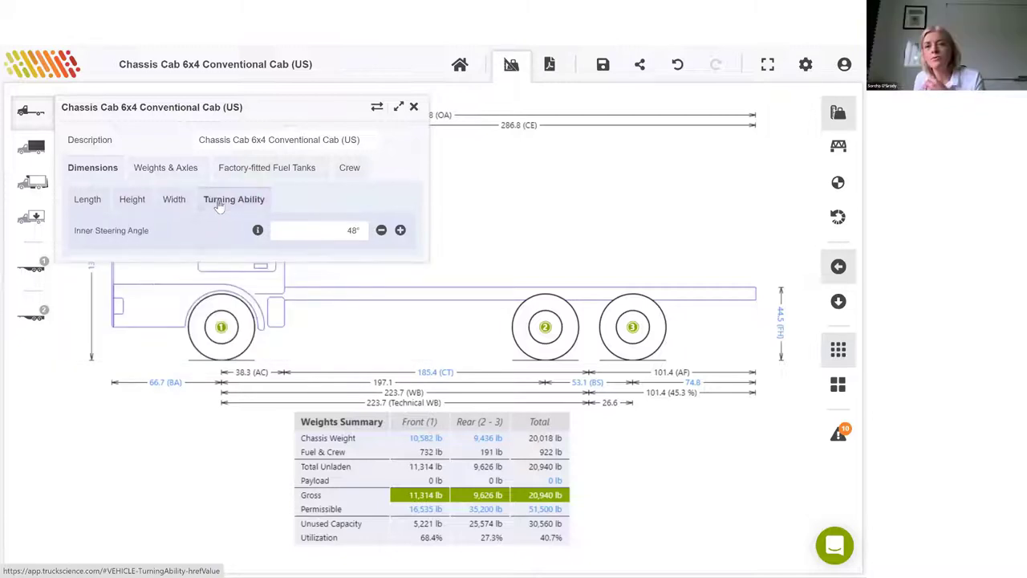
- Stop overriding Axle 1's 10,582 lb chassis weight and close the panel
{"action": "left_click", "coordinate": [159, 174]}
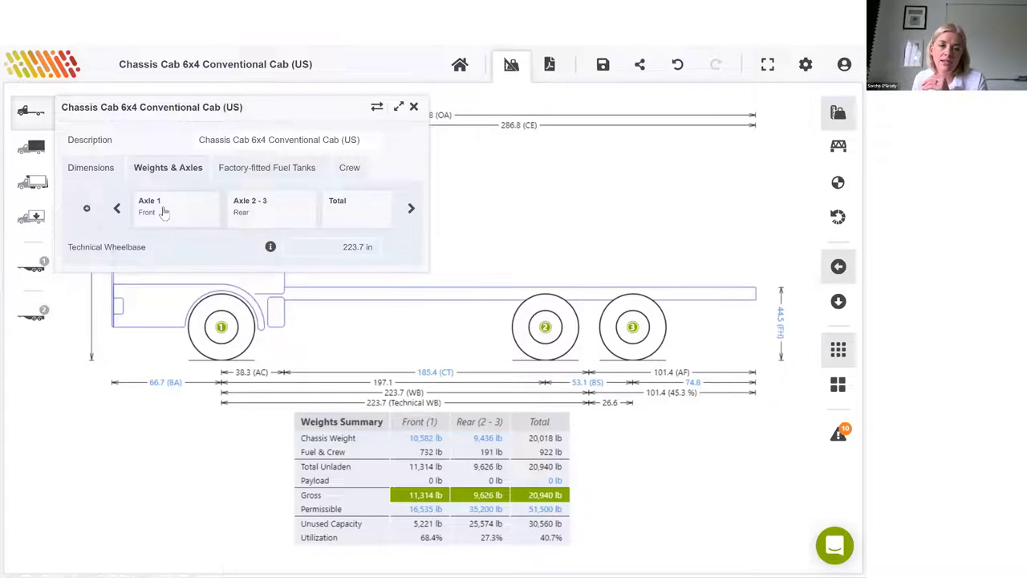
{"action": "left_click", "coordinate": [163, 211]}
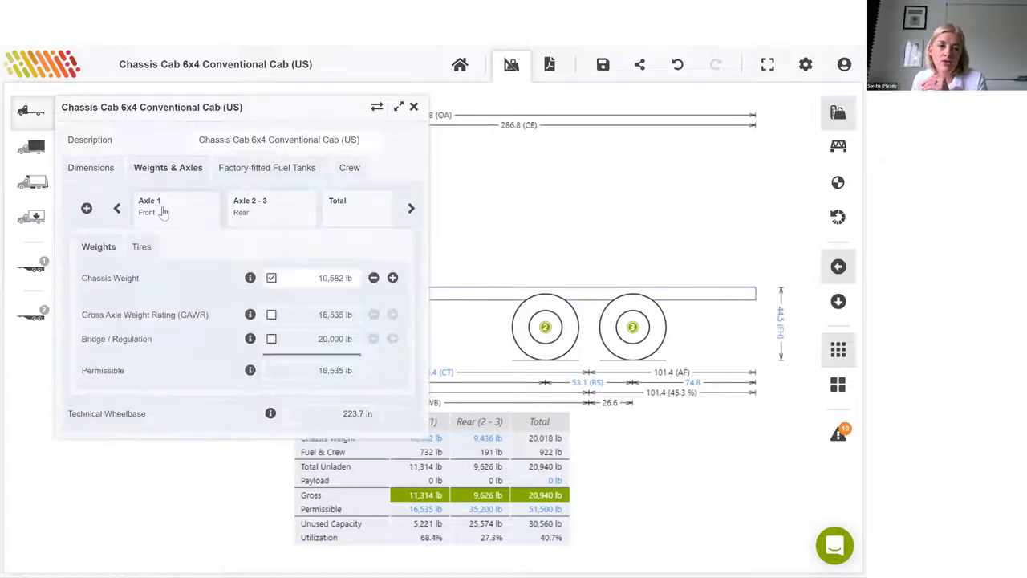
{"action": "left_click", "coordinate": [271, 279]}
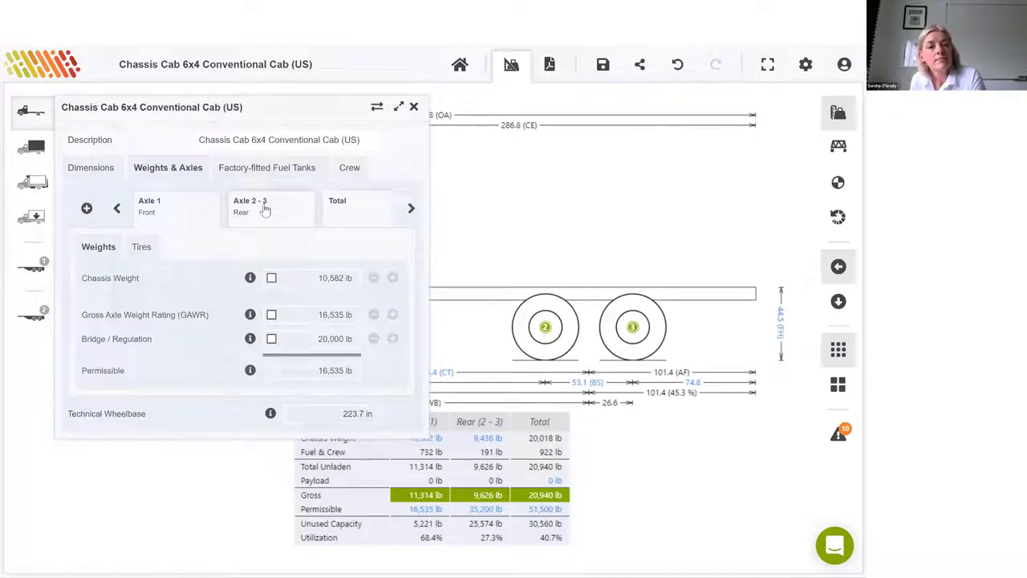
{"action": "left_click", "coordinate": [414, 107]}
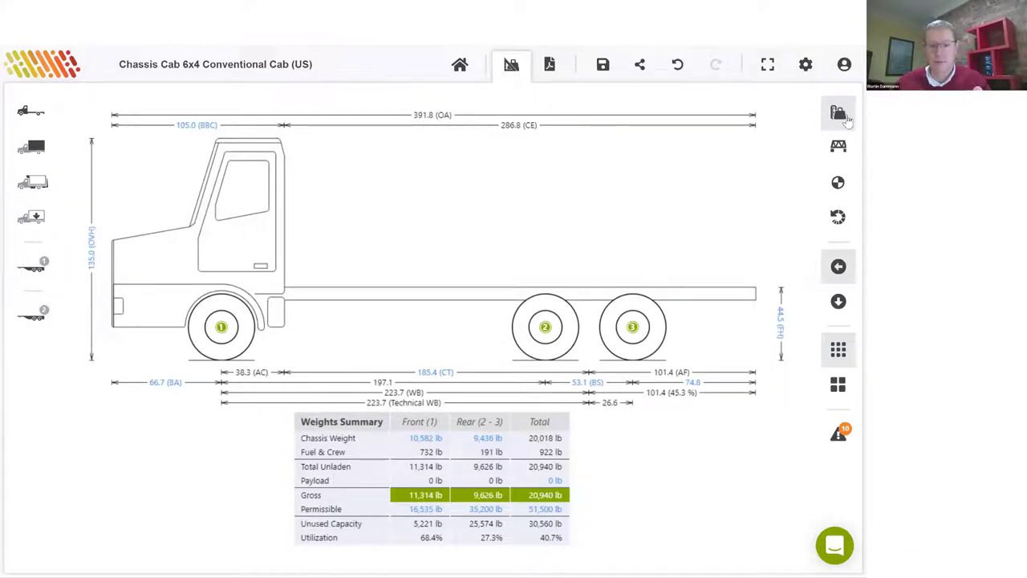
{"action": "mouse_move", "coordinate": [838, 117]}
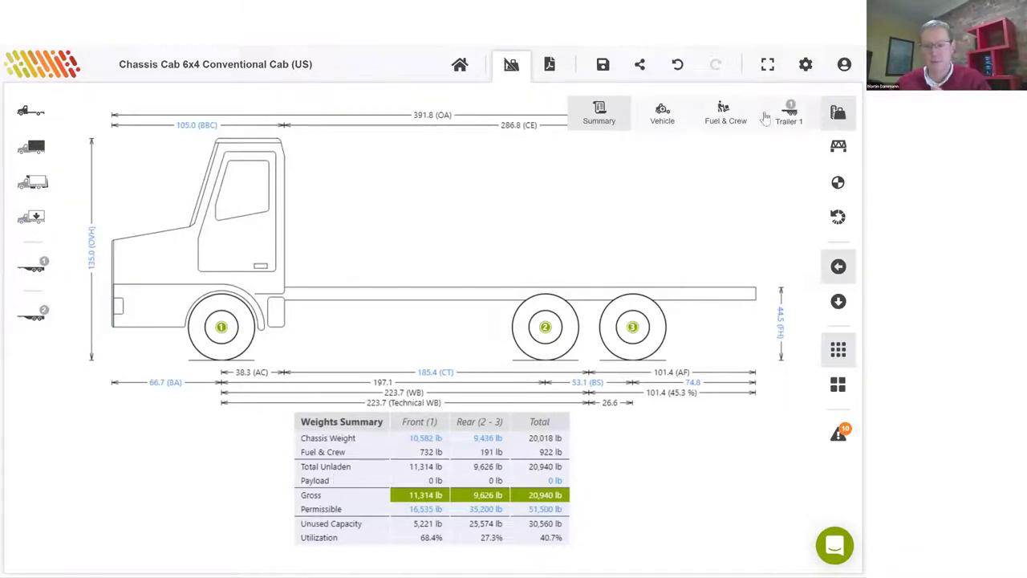
{"action": "left_click", "coordinate": [670, 121]}
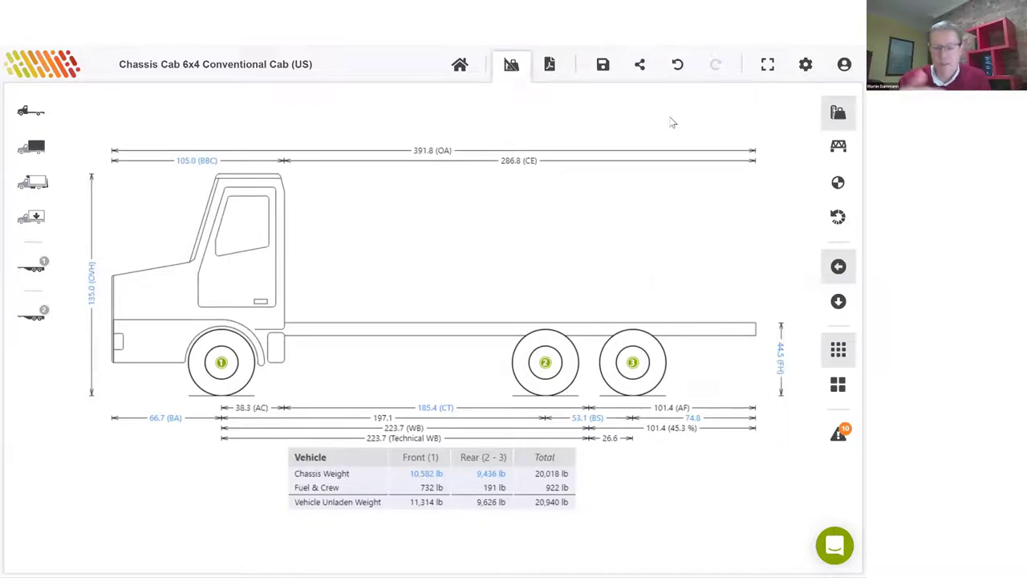
{"action": "left_click", "coordinate": [839, 114]}
{"action": "left_click", "coordinate": [726, 116]}
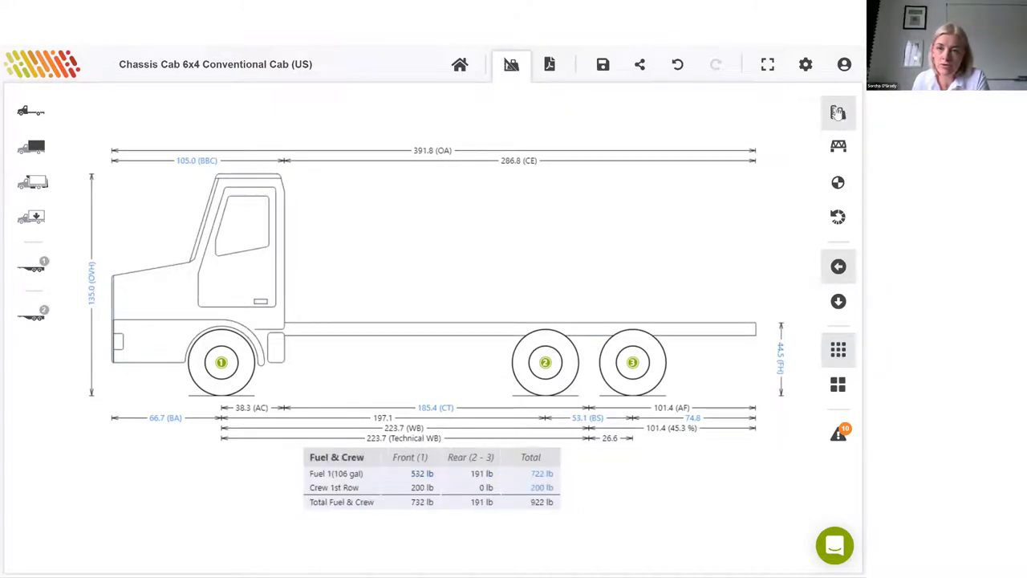
{"action": "left_click", "coordinate": [838, 112]}
{"action": "left_click", "coordinate": [662, 113]}
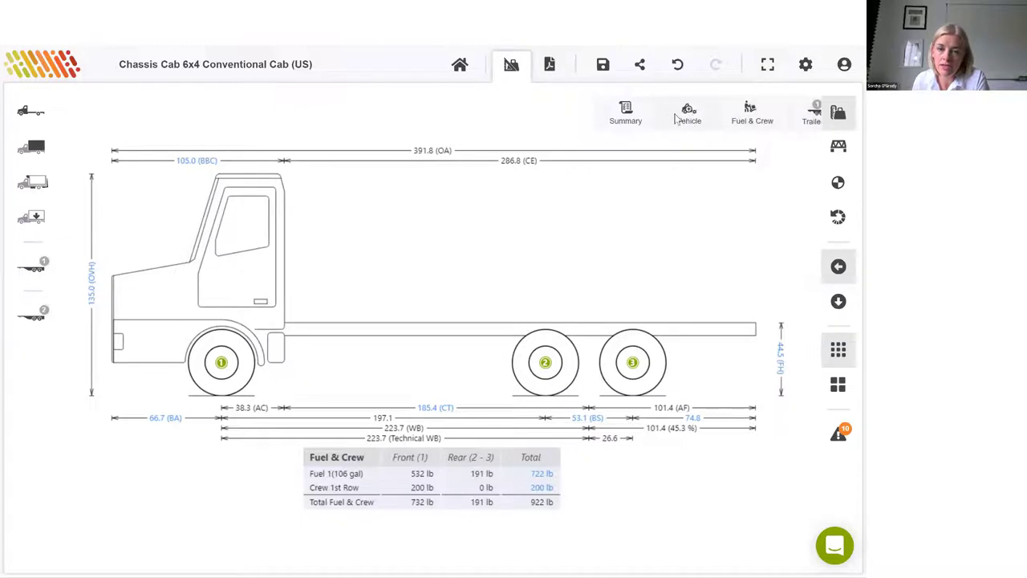
{"action": "left_click", "coordinate": [836, 114]}
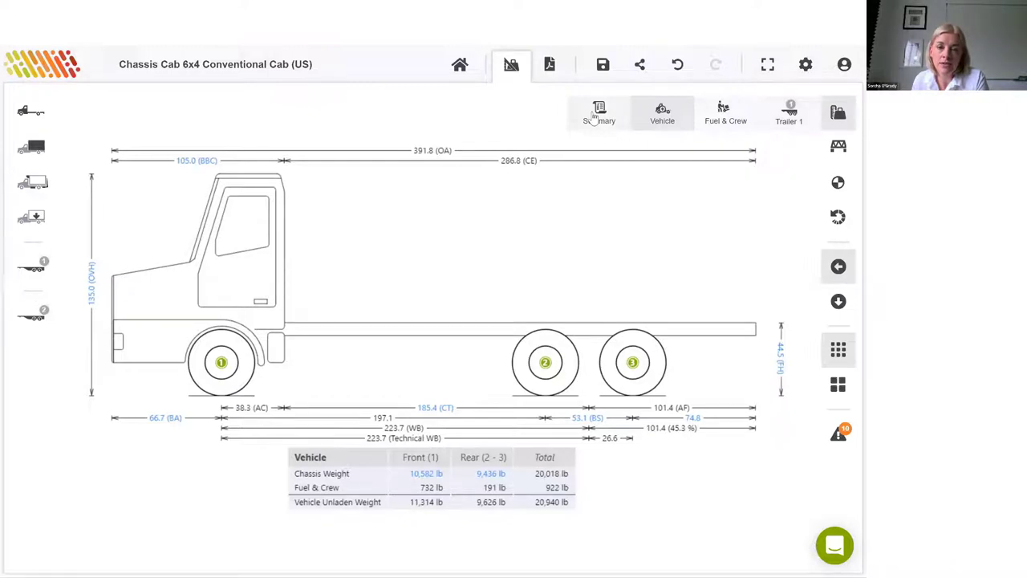
{"action": "left_click", "coordinate": [593, 118]}
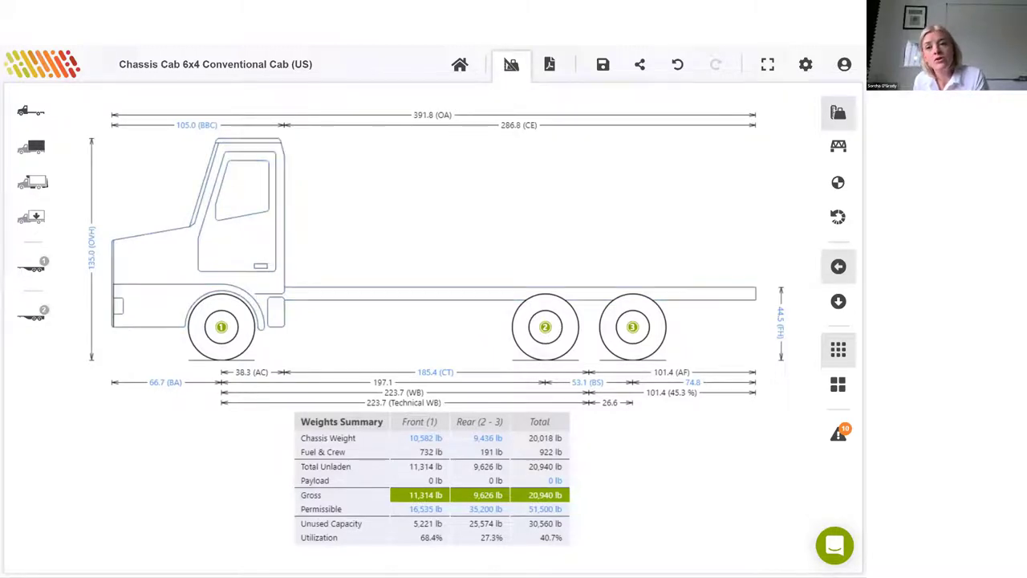
- Open the PDF report preview and scroll through its three Weight Distribution Estimate pages
{"action": "left_click", "coordinate": [550, 72]}
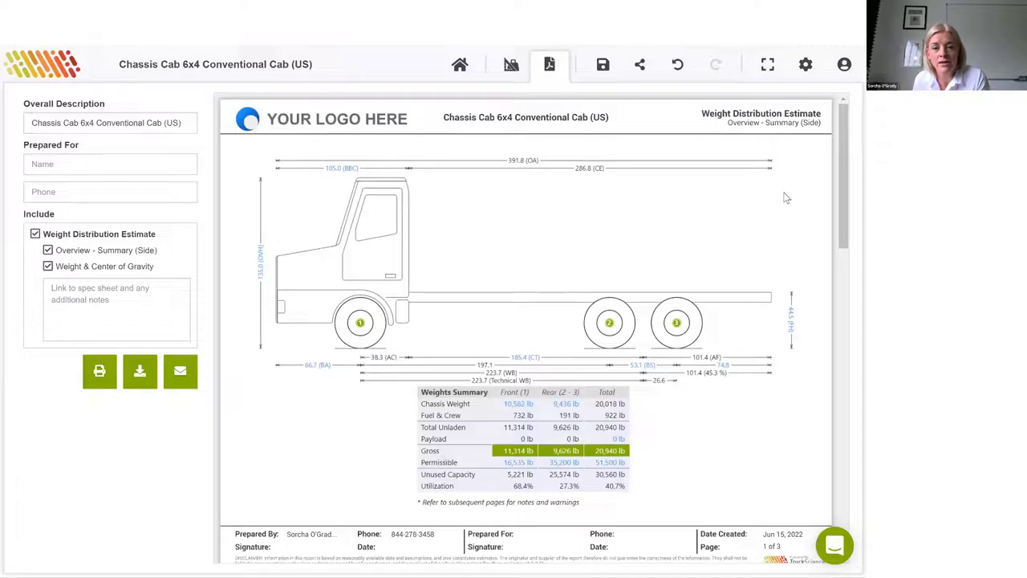
{"action": "mouse_move", "coordinate": [842, 127]}
{"action": "left_mouse_down"}
{"action": "mouse_move", "coordinate": [835, 277]}
{"action": "mouse_move", "coordinate": [839, 113]}
{"action": "left_mouse_up"}
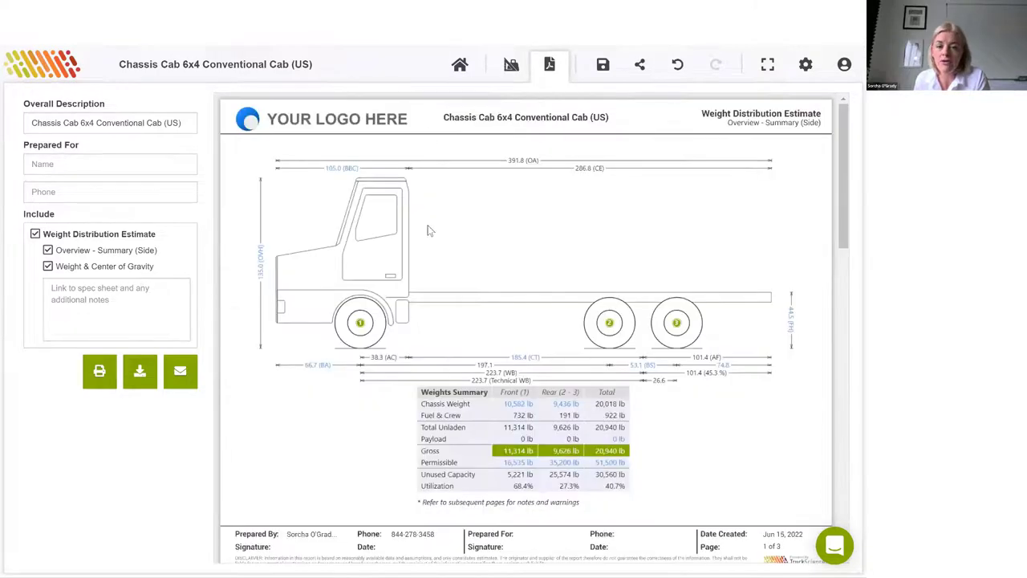
{"action": "scroll", "coordinate": [430, 459], "scroll_direction": "down", "scroll_amount": 1}
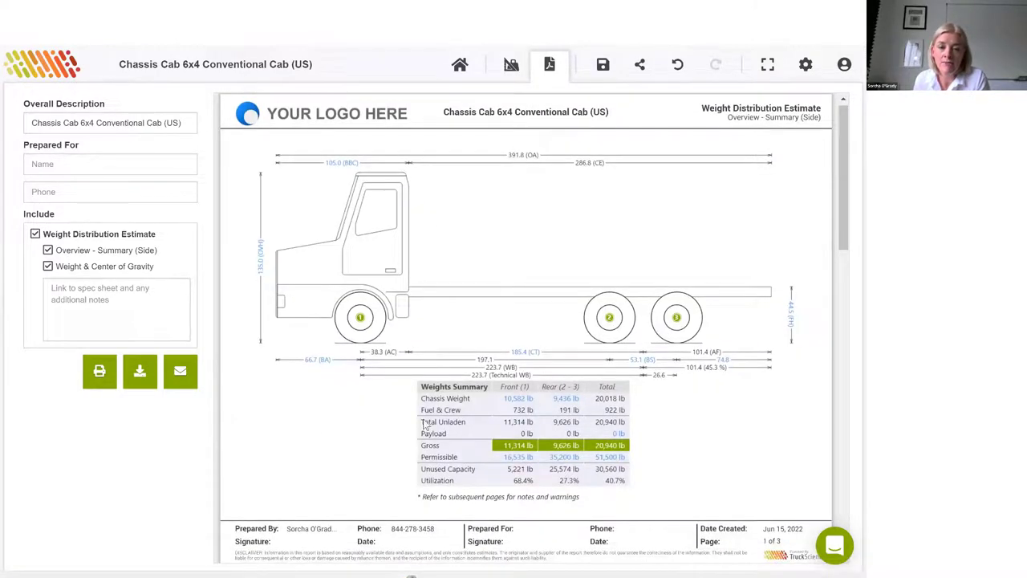
{"action": "scroll", "coordinate": [424, 422], "scroll_direction": "down", "scroll_amount": 3}
{"action": "scroll", "coordinate": [281, 310], "scroll_direction": "down", "scroll_amount": 3}
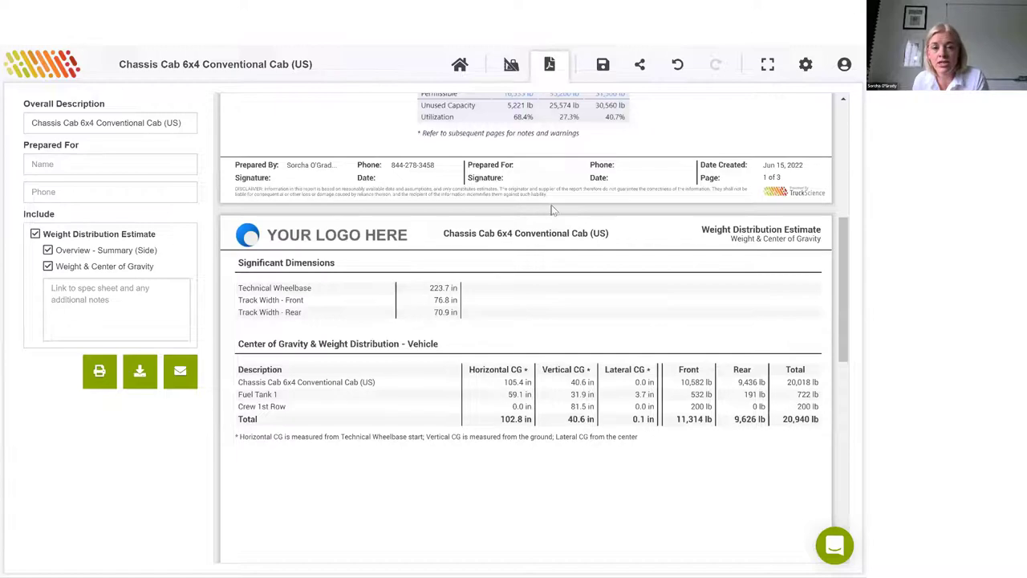
{"action": "scroll", "coordinate": [502, 328], "scroll_direction": "down", "scroll_amount": 1}
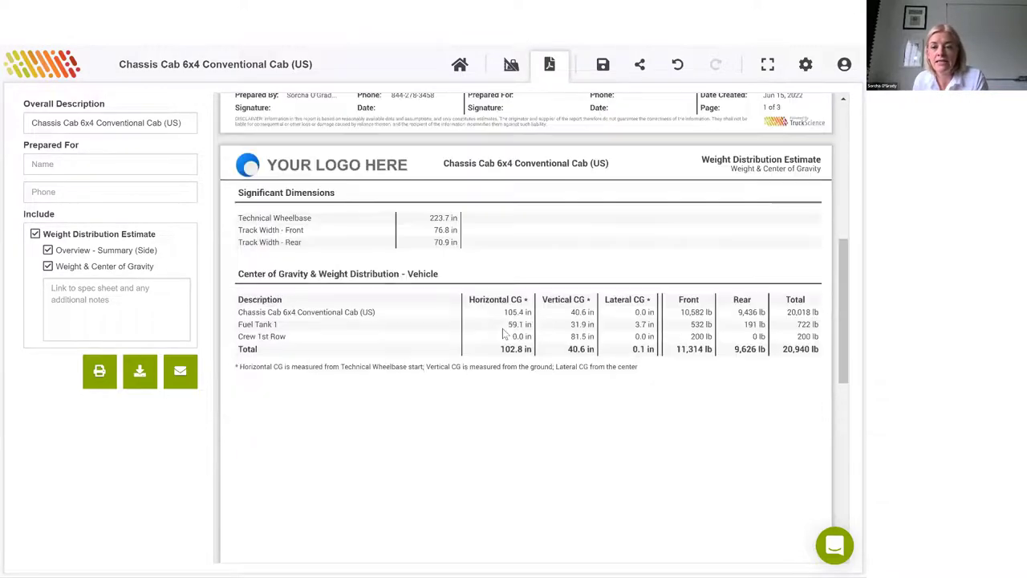
{"action": "scroll", "coordinate": [503, 331], "scroll_direction": "down", "scroll_amount": 4}
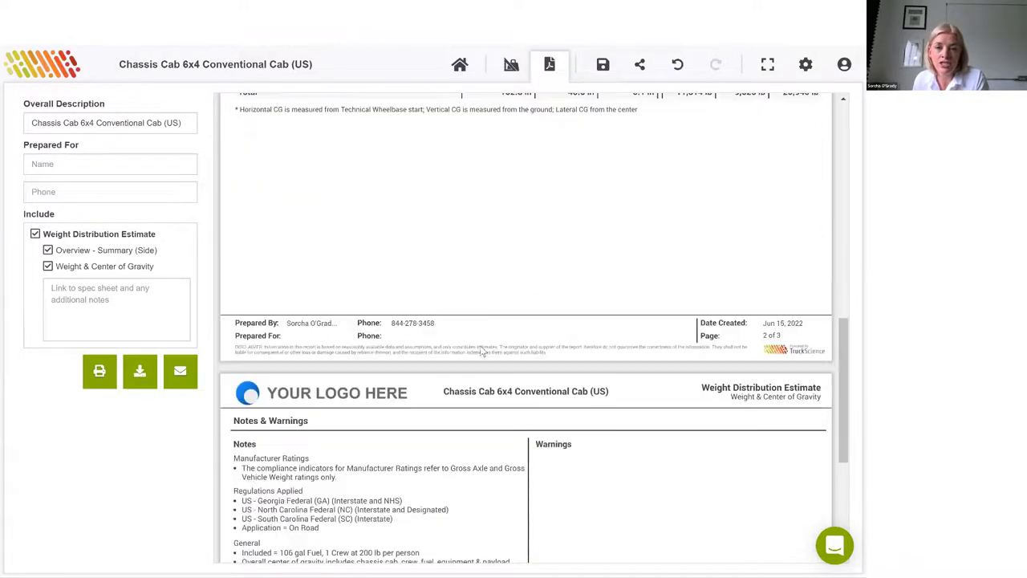
{"action": "scroll", "coordinate": [480, 345], "scroll_direction": "down", "scroll_amount": 2}
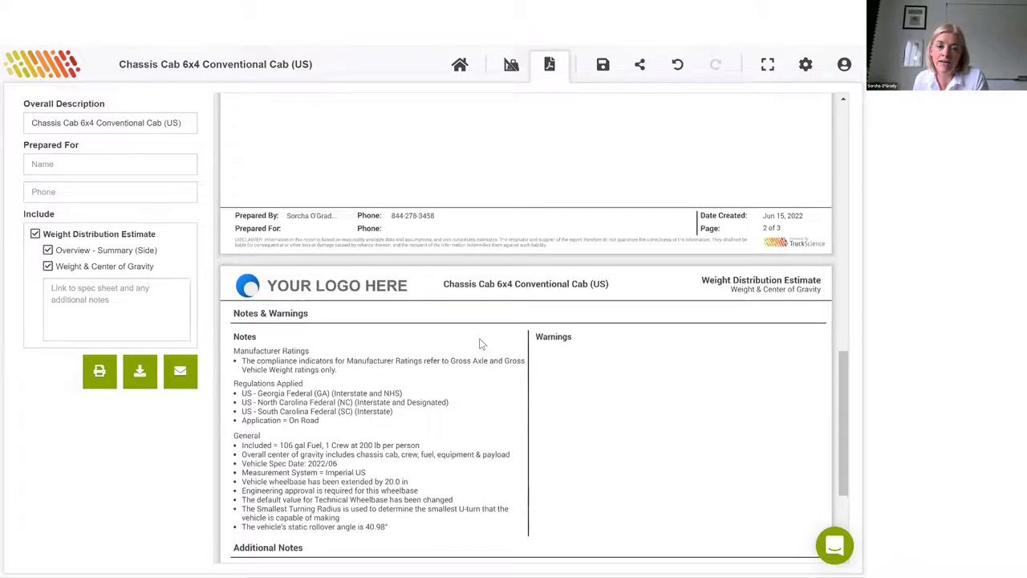
{"action": "scroll", "coordinate": [535, 296], "scroll_direction": "up", "scroll_amount": 1}
{"action": "scroll", "coordinate": [535, 296], "scroll_direction": "up", "scroll_amount": 4}
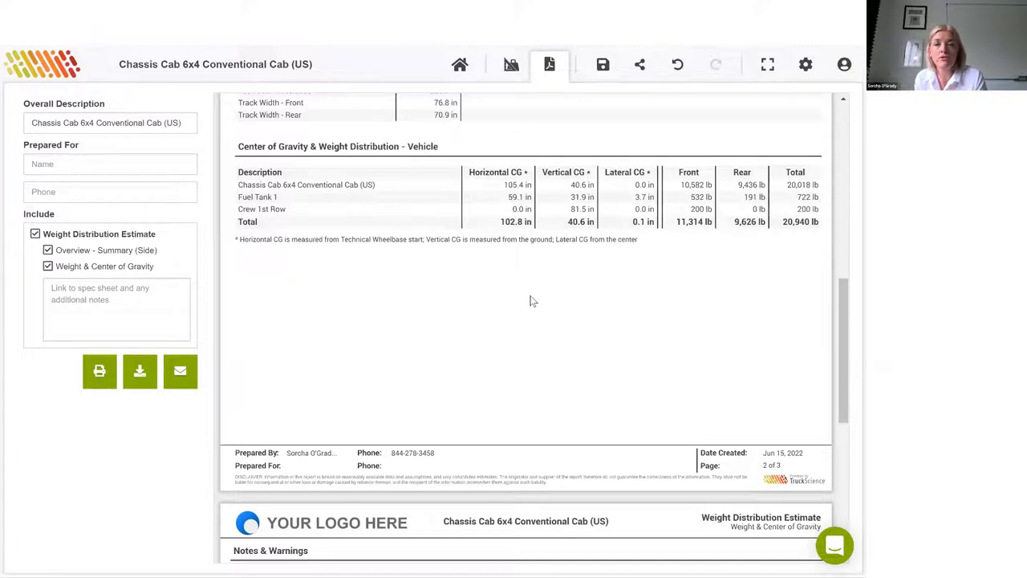
{"action": "scroll", "coordinate": [607, 142], "scroll_direction": "up", "scroll_amount": 3}
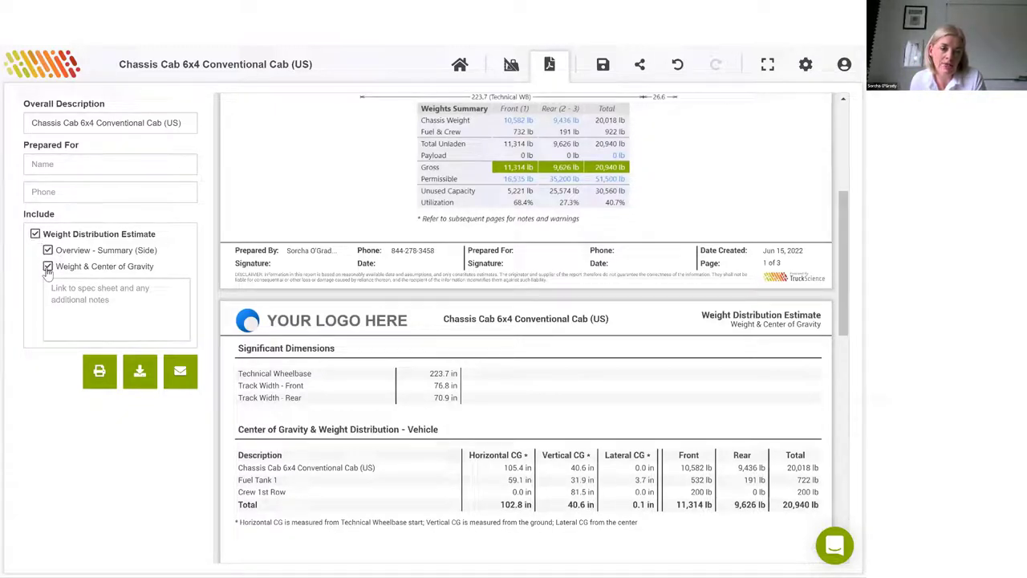
- Exclude the Weight & Center of Gravity page and regenerate the report as two pages
{"action": "left_click", "coordinate": [47, 268]}
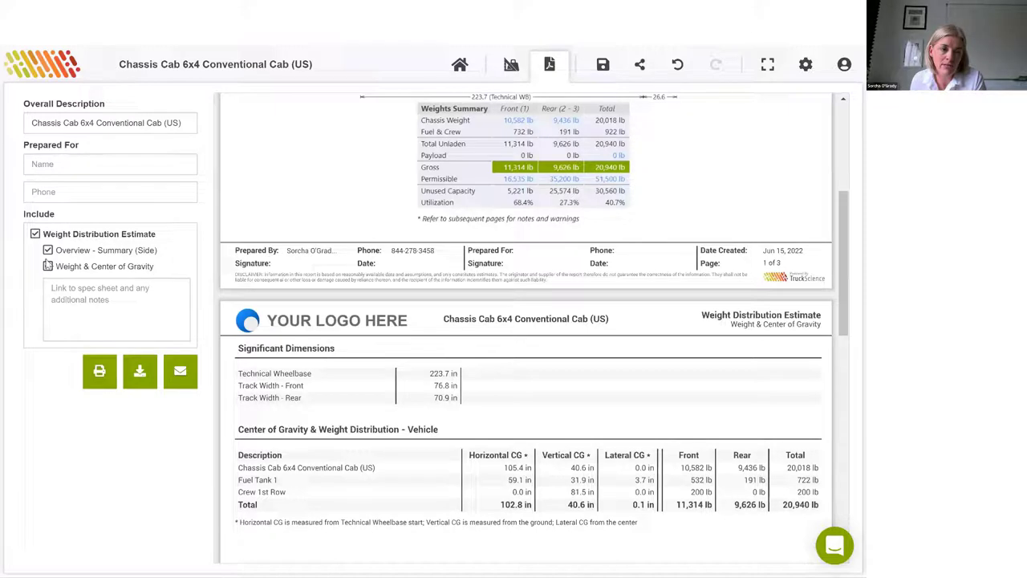
{"action": "left_click", "coordinate": [47, 266]}
{"action": "left_click", "coordinate": [49, 270]}
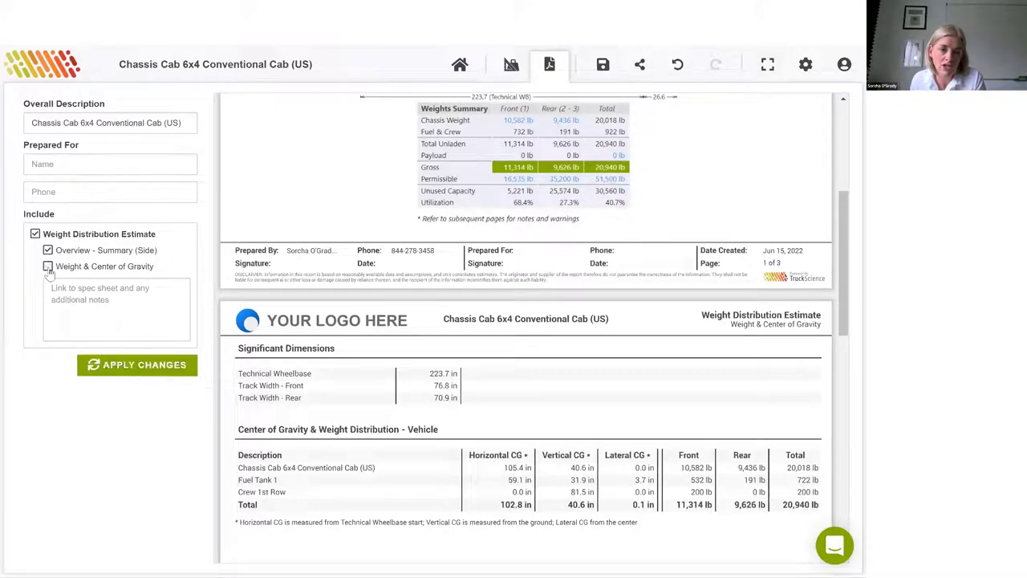
{"action": "left_click", "coordinate": [124, 367]}
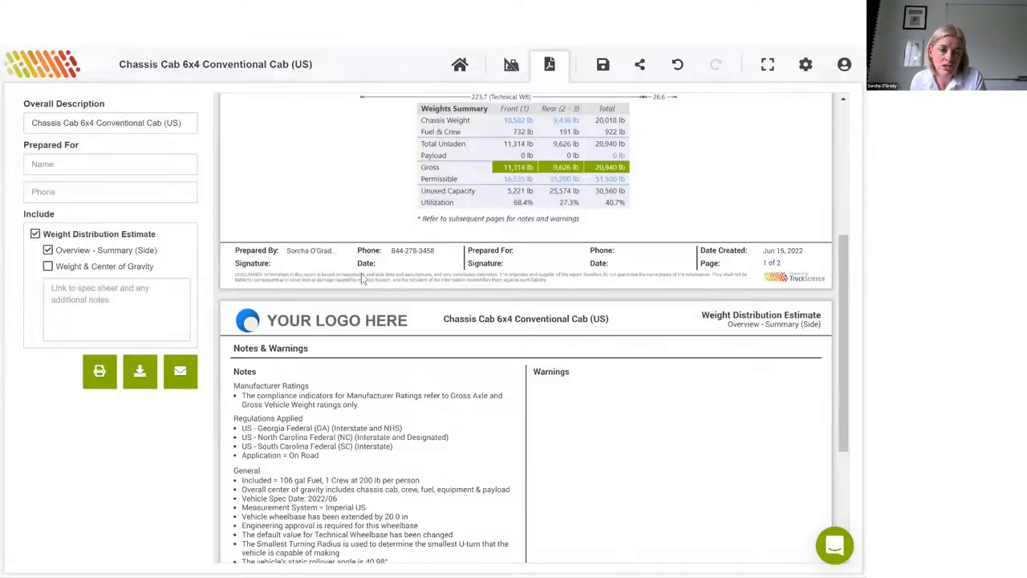
{"action": "scroll", "coordinate": [372, 289], "scroll_direction": "down", "scroll_amount": 1}
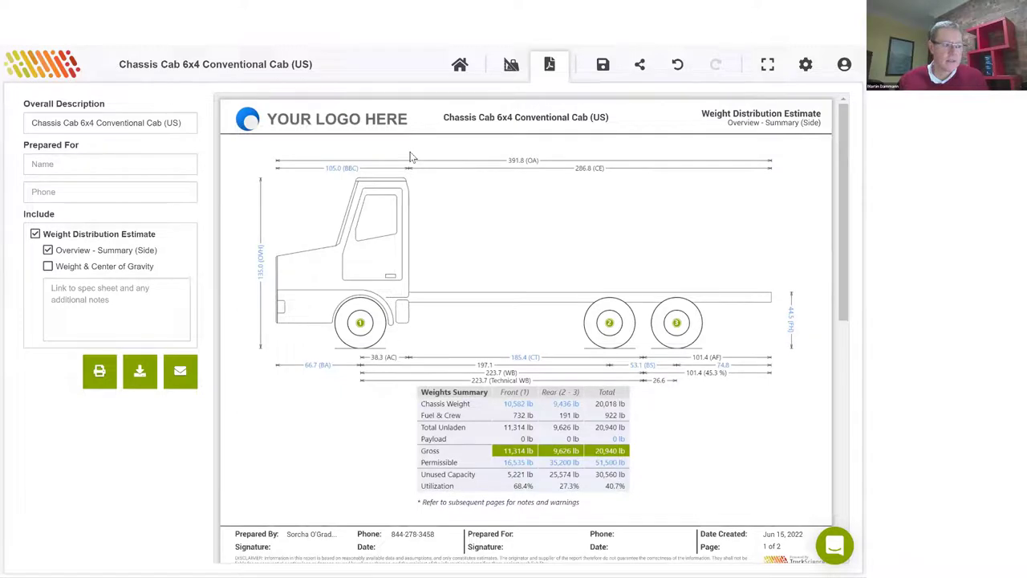
{"action": "scroll", "coordinate": [411, 157], "scroll_direction": "down", "scroll_amount": 1}
{"action": "scroll", "coordinate": [411, 157], "scroll_direction": "up", "scroll_amount": 1}
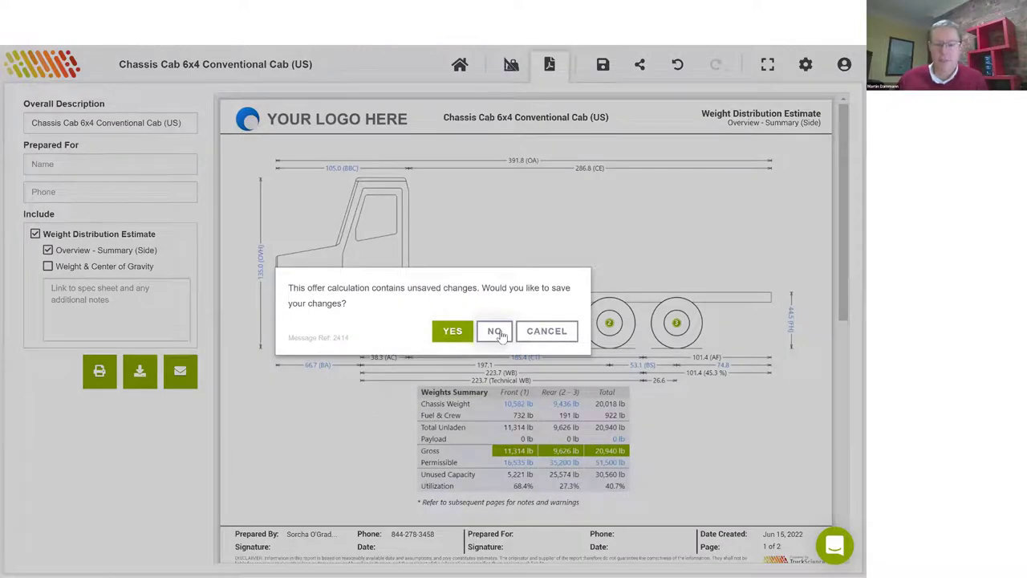
- Close the calculation without saving and switch to the Manufacturer Specifications list
{"action": "left_click", "coordinate": [498, 333]}
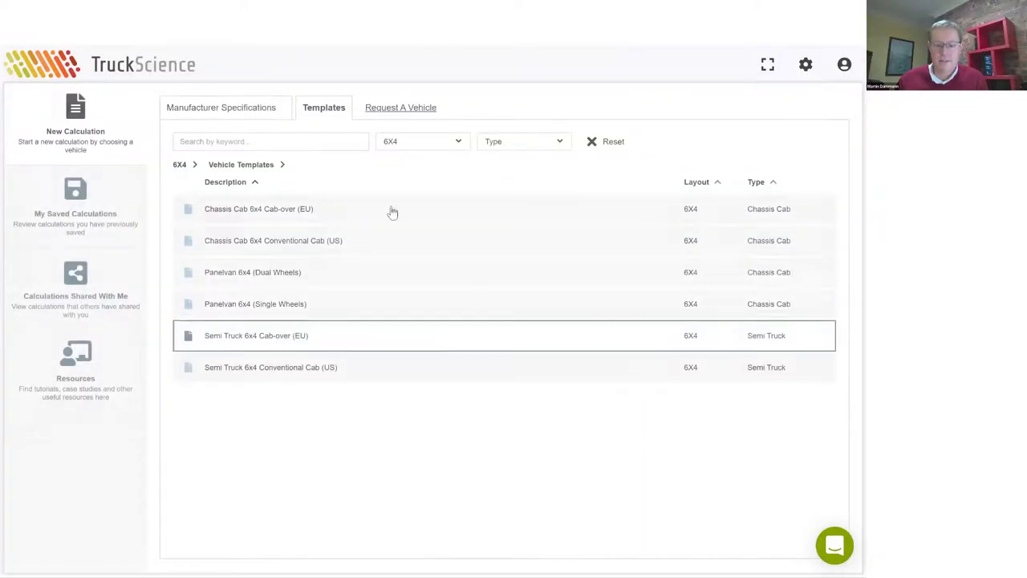
{"action": "left_click", "coordinate": [229, 108]}
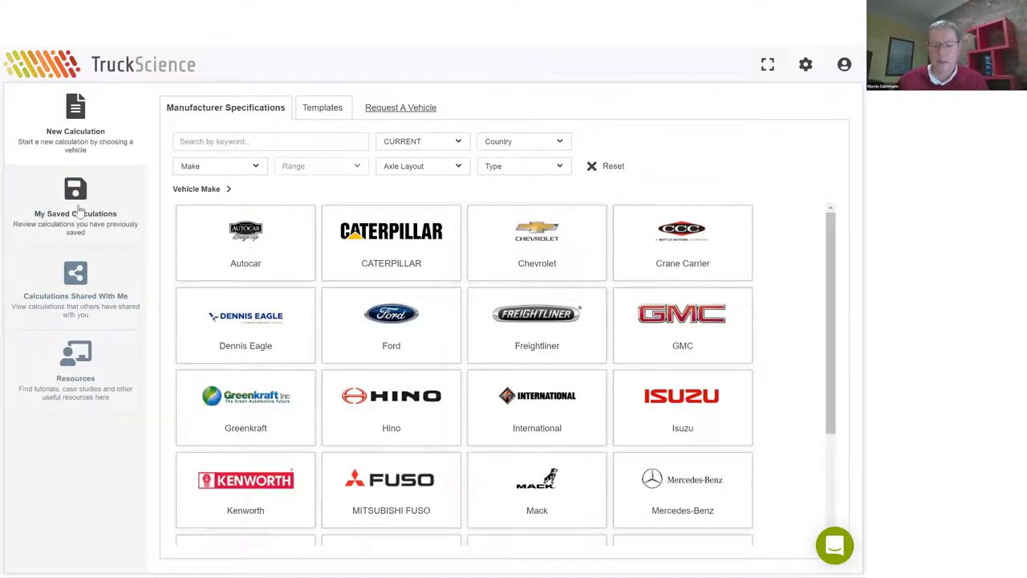
- Start a Kenworth T880 6X4 calculation and check its front axle chassis weight
{"action": "left_click", "coordinate": [227, 499]}
{"action": "left_click", "coordinate": [232, 506]}
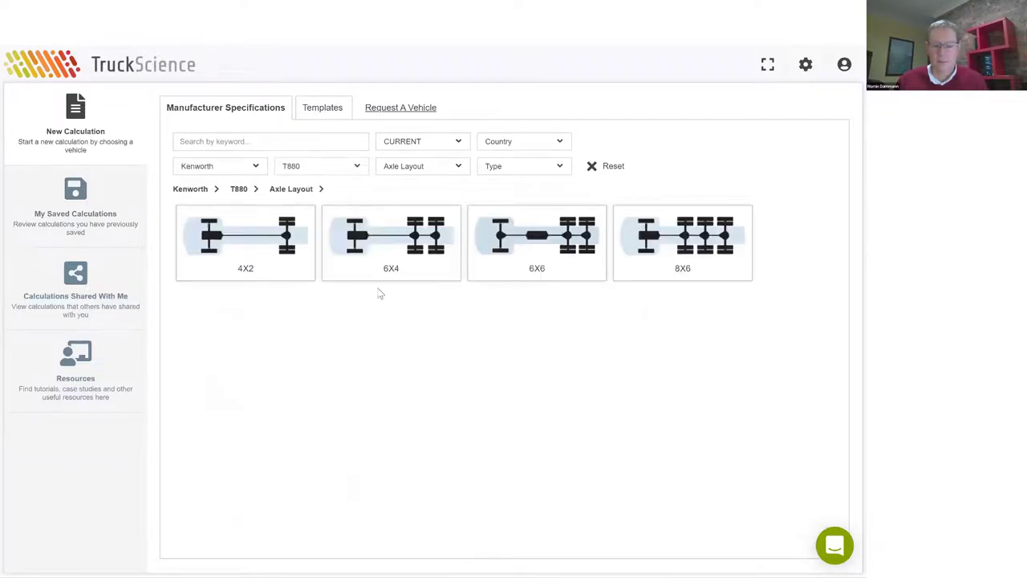
{"action": "left_click", "coordinate": [421, 247]}
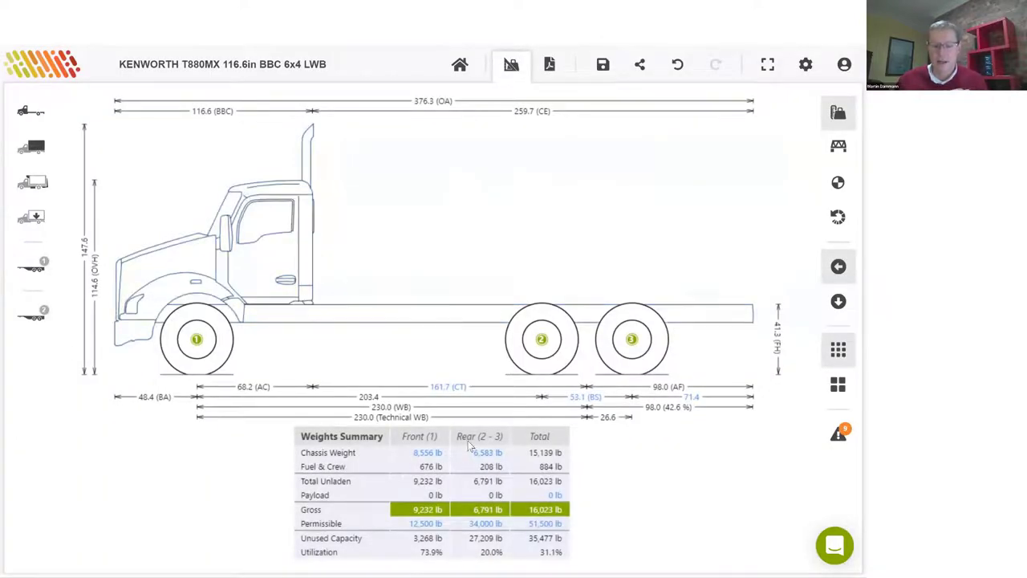
{"action": "left_click", "coordinate": [427, 456]}
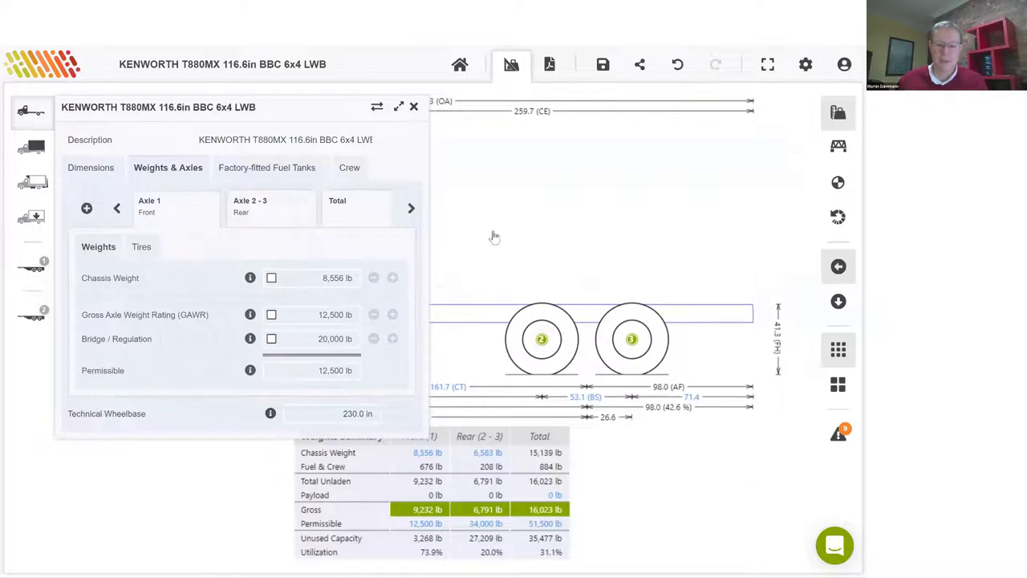
{"action": "left_click", "coordinate": [414, 109]}
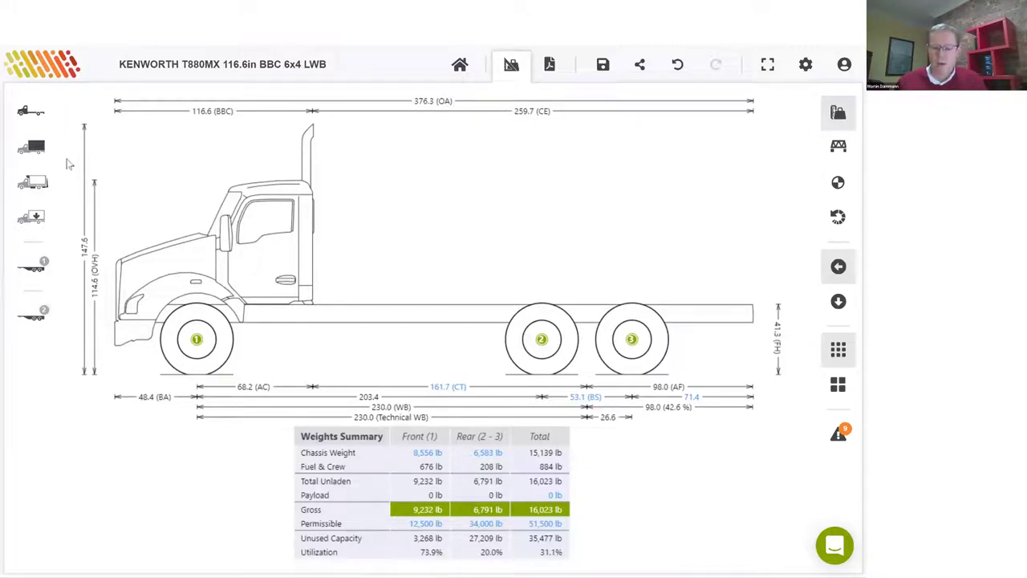
- Choose a Hooklift body and start importing it from a DXF file
{"action": "left_click", "coordinate": [31, 183]}
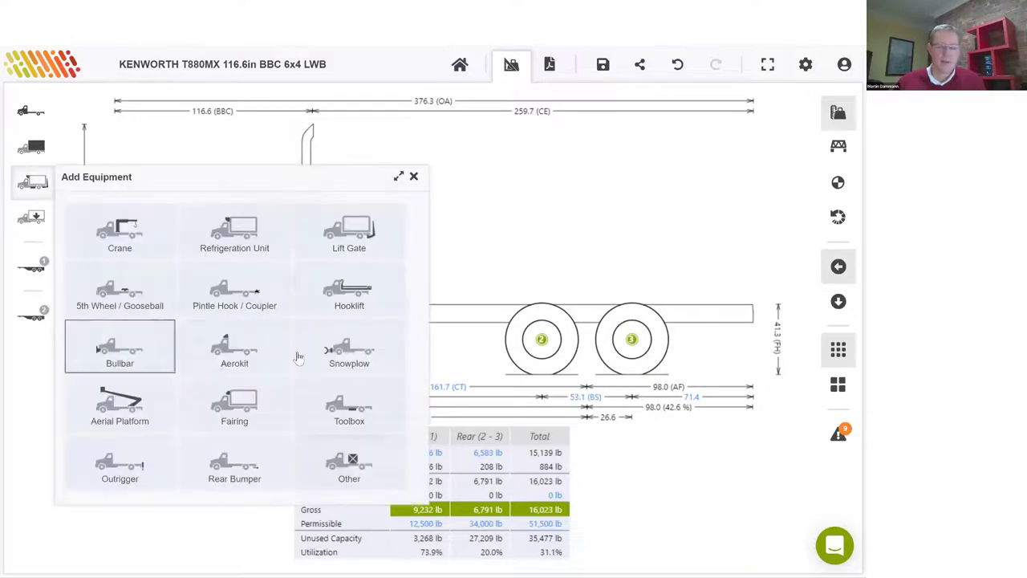
{"action": "left_click", "coordinate": [349, 306]}
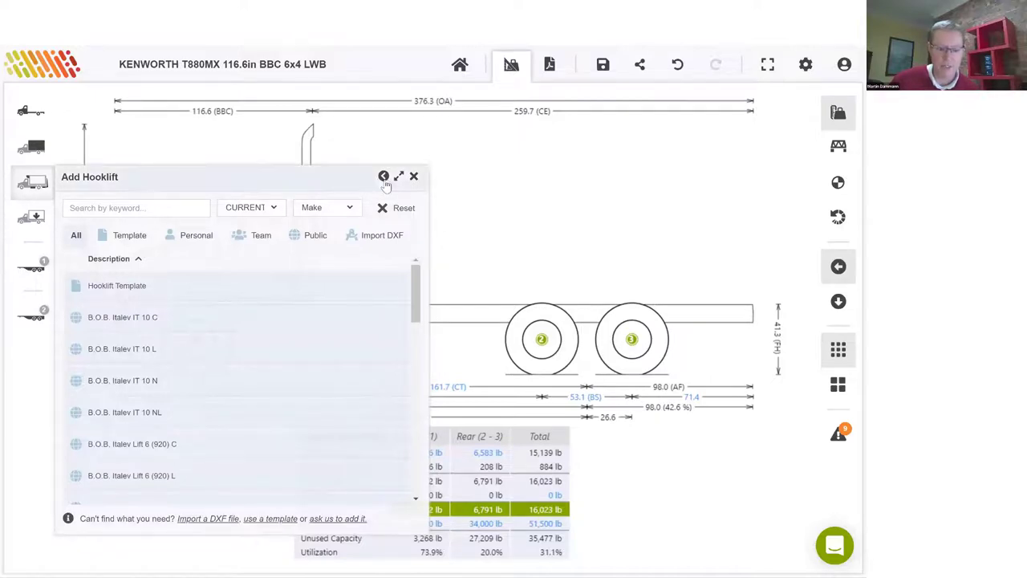
{"action": "left_click_drag", "start_coordinate": [288, 183], "coordinate": [271, 183]}
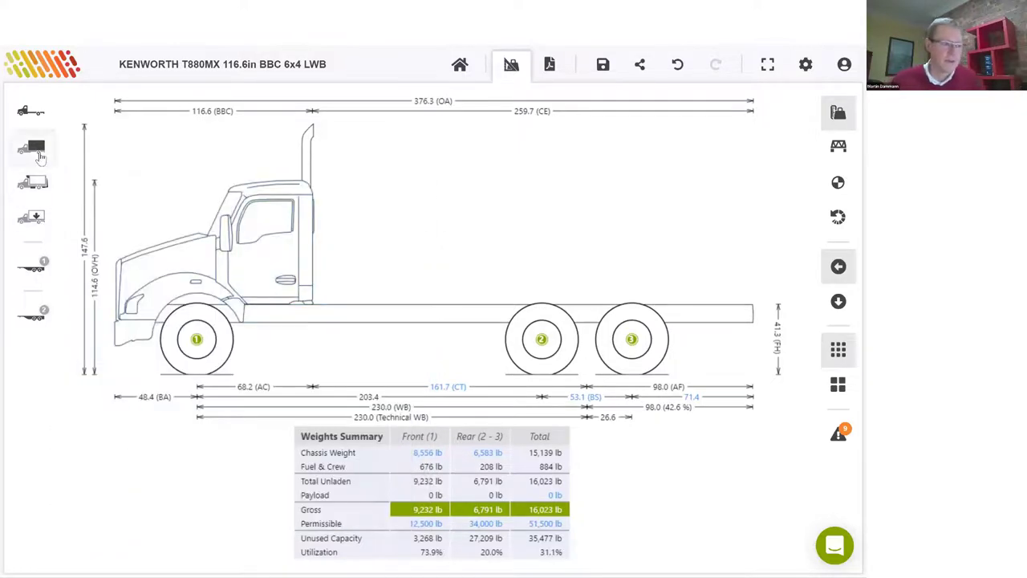
{"action": "left_click", "coordinate": [34, 149]}
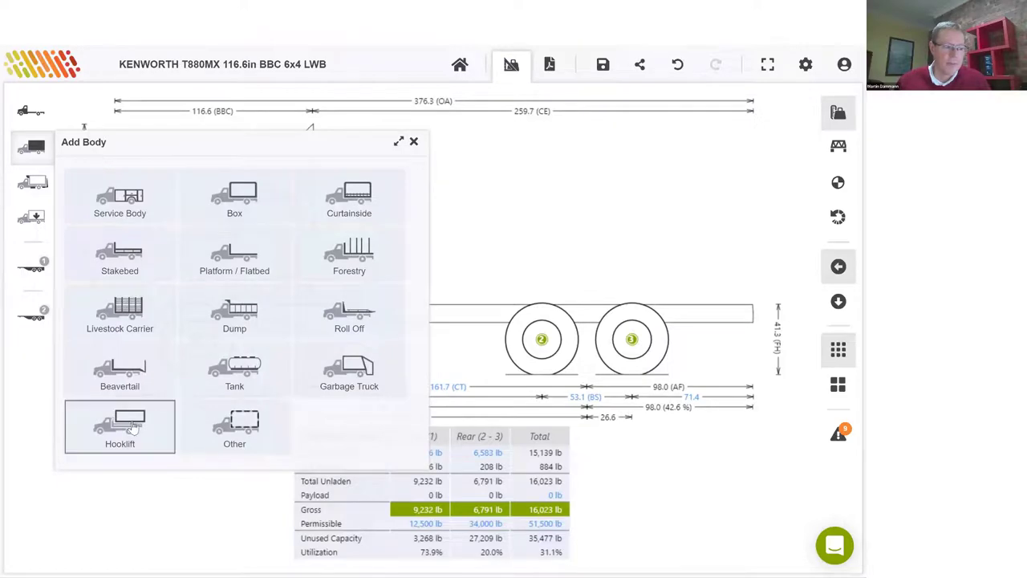
{"action": "left_click", "coordinate": [128, 431]}
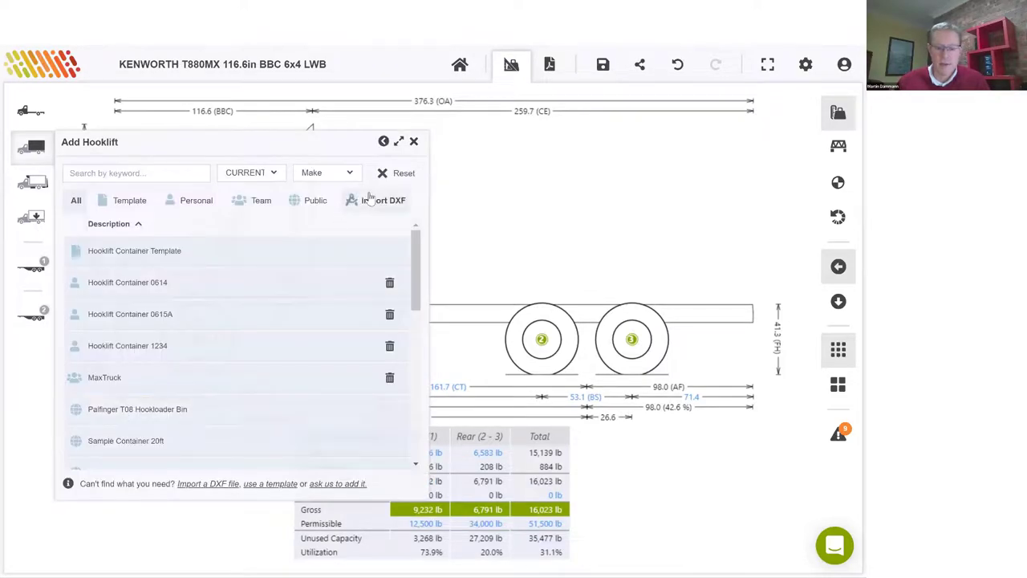
{"action": "left_click", "coordinate": [373, 199]}
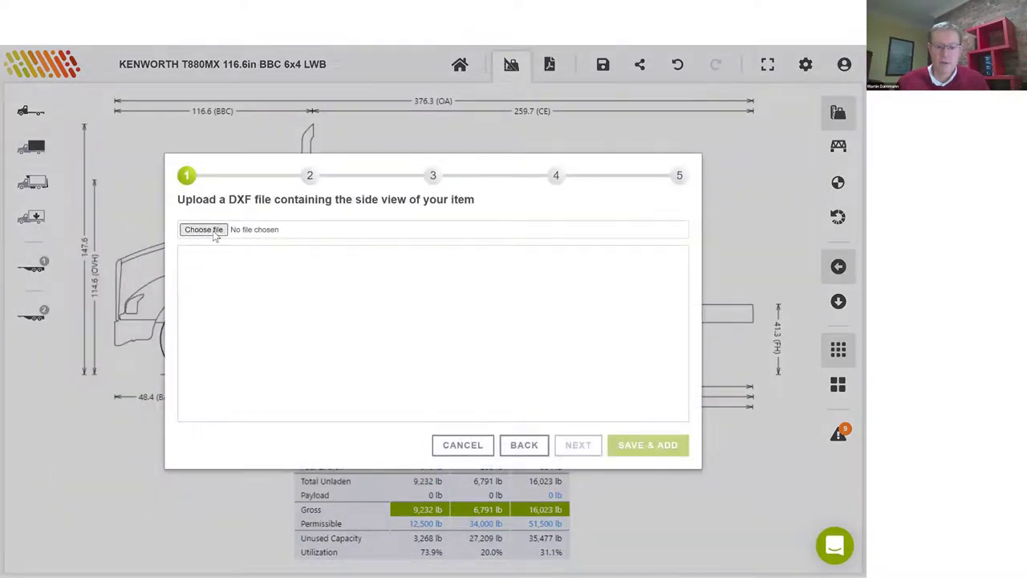
- Load Hooklift Body.DXF into the wizard, review its preview, then cancel without adding it
{"action": "left_click", "coordinate": [215, 231]}
{"action": "left_click", "coordinate": [218, 120]}
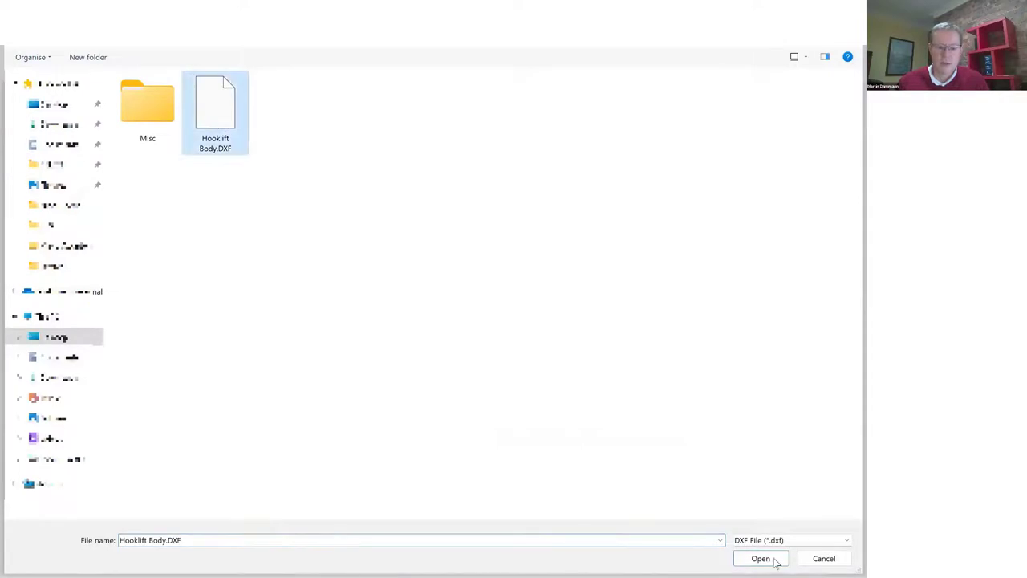
{"action": "left_click", "coordinate": [768, 560]}
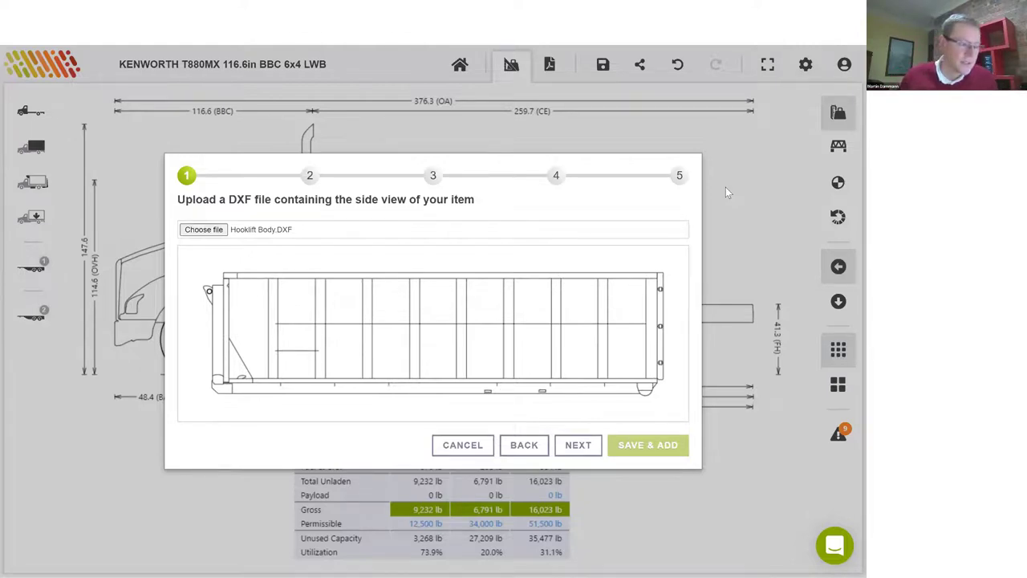
{"action": "left_click", "coordinate": [480, 453]}
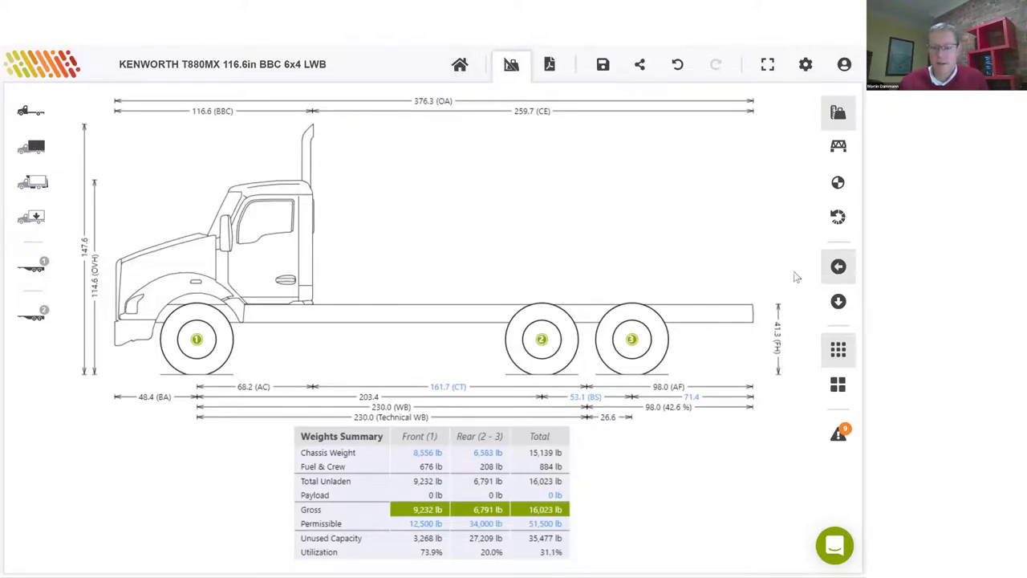
- Open the Chassis Cab 6x4 Conventional Cab (US) template from the Home page
{"action": "left_click", "coordinate": [461, 66]}
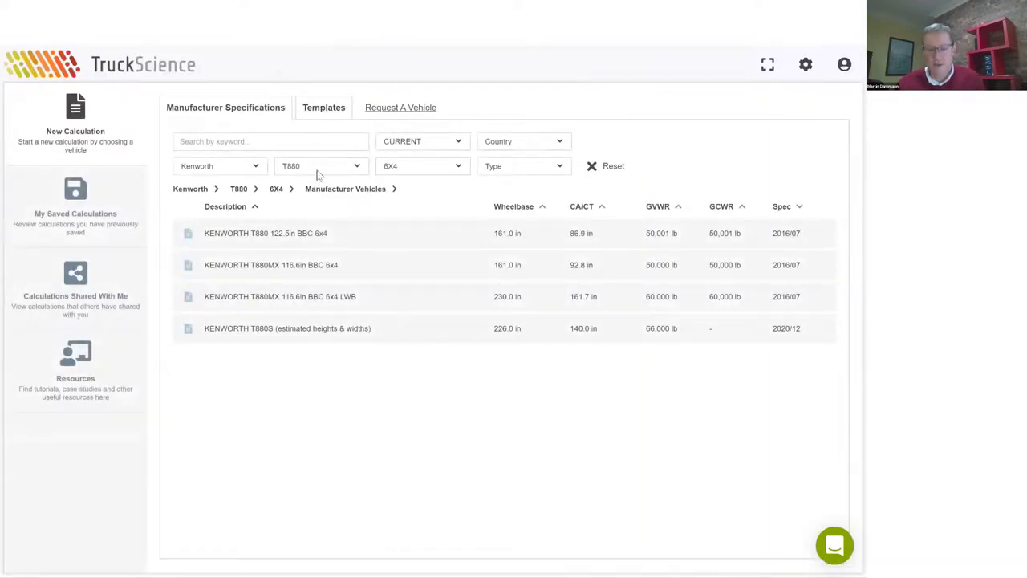
{"action": "left_click", "coordinate": [324, 111]}
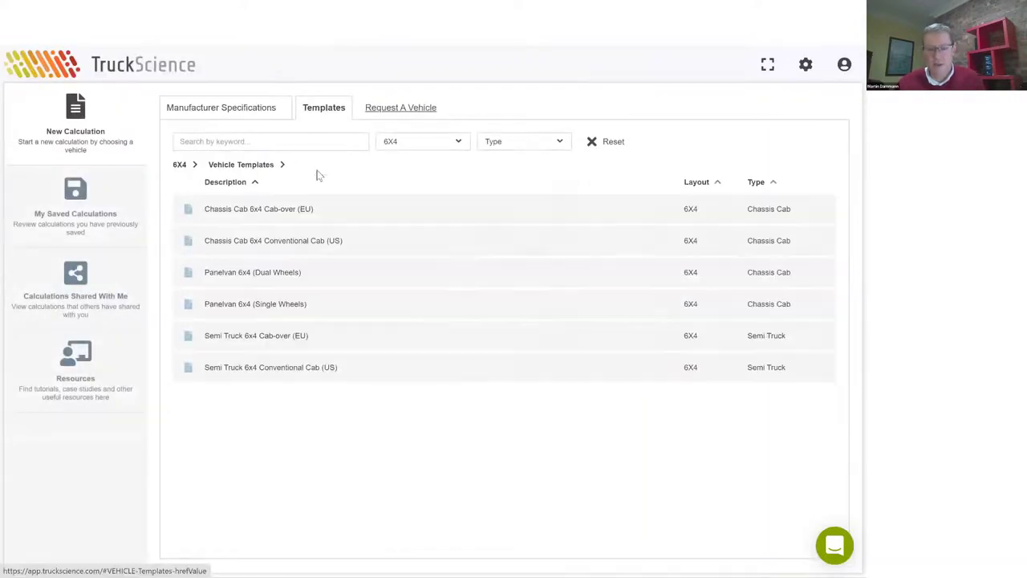
{"action": "left_click", "coordinate": [297, 240]}
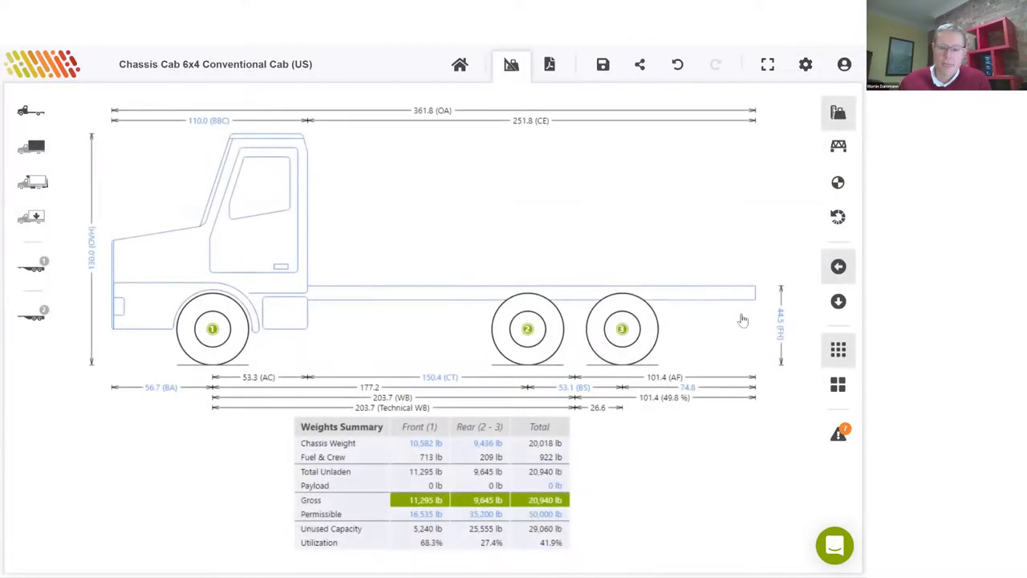
- Set the front chassis height to 42.0 in
{"action": "left_click", "coordinate": [778, 339]}
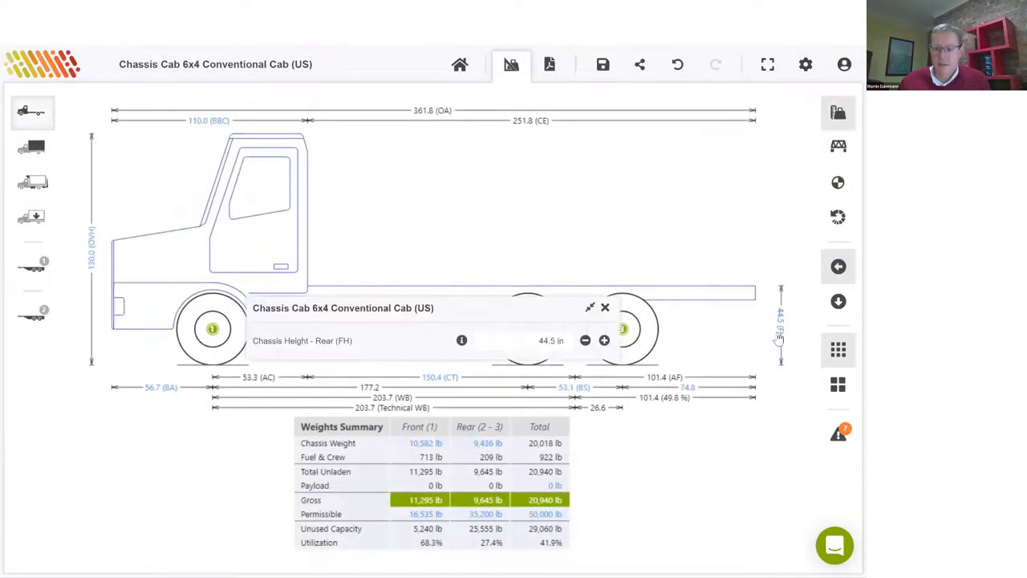
{"action": "left_click", "coordinate": [590, 307]}
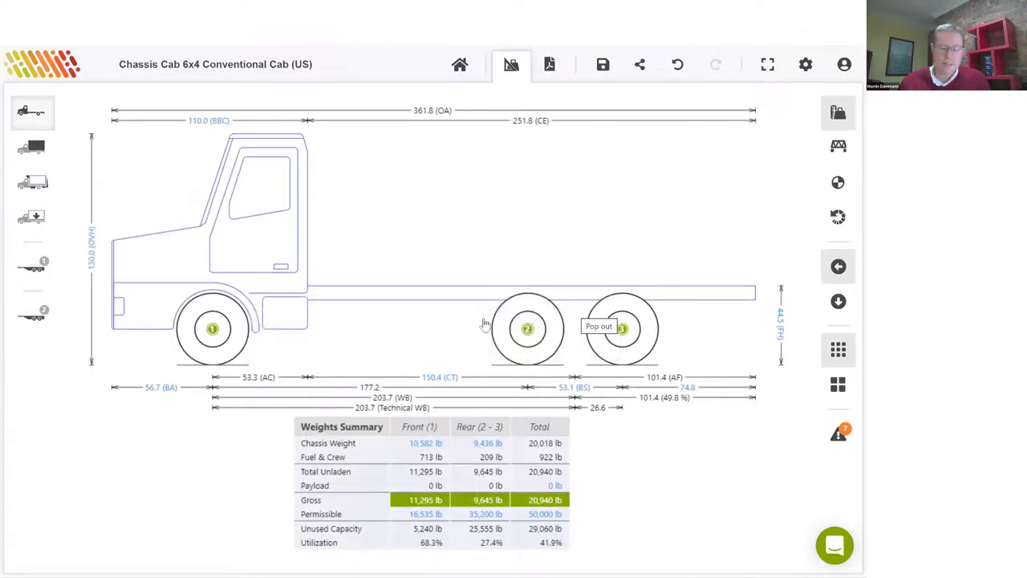
{"action": "left_click", "coordinate": [522, 323]}
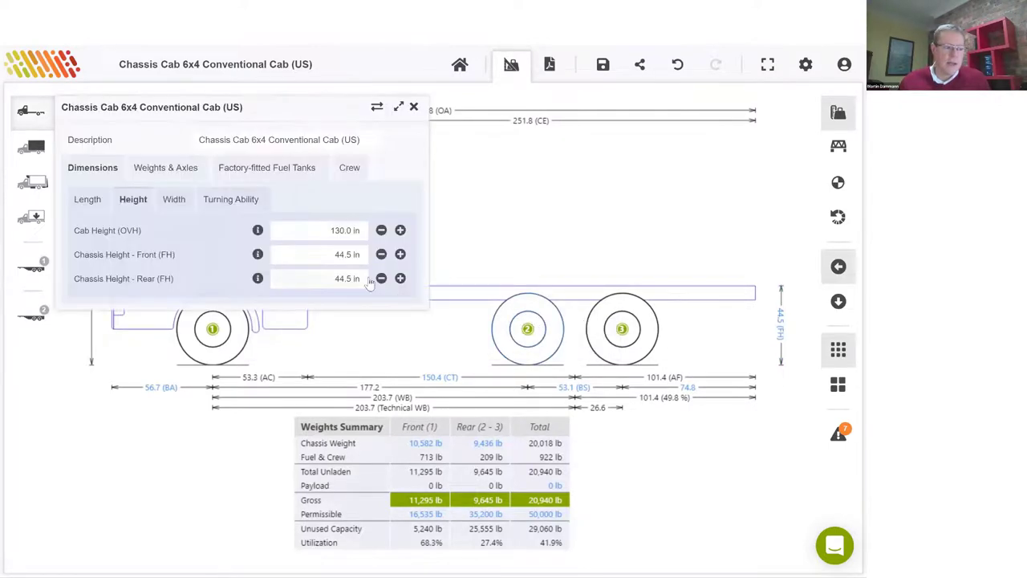
{"action": "left_click", "coordinate": [325, 254]}
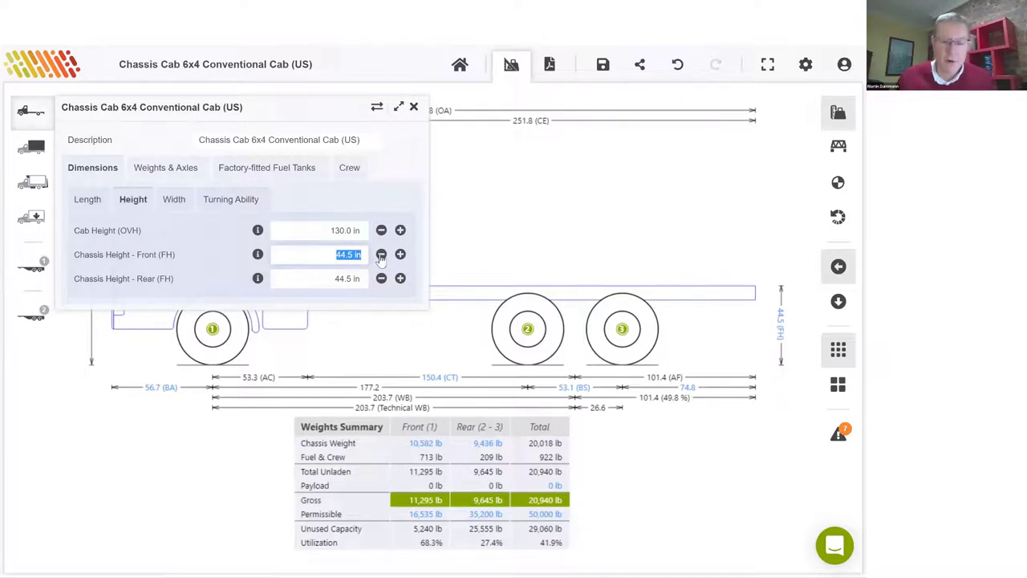
{"action": "type", "text": "42"}
{"action": "left_click", "coordinate": [339, 279]}
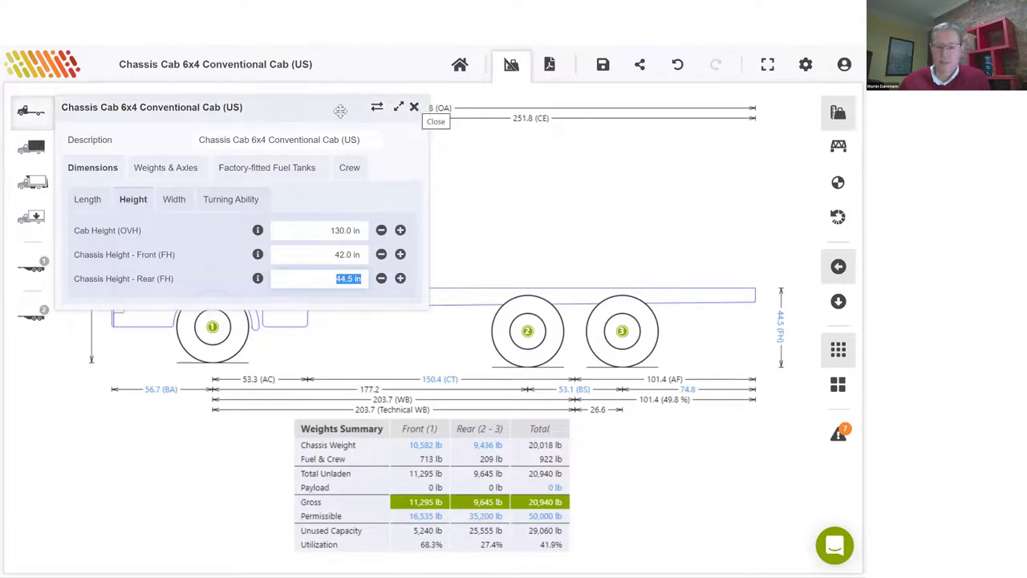
{"action": "mouse_move", "coordinate": [395, 124]}
{"action": "left_mouse_down"}
{"action": "mouse_move", "coordinate": [677, 173]}
{"action": "mouse_move", "coordinate": [735, 135]}
{"action": "left_mouse_up"}
{"action": "left_click", "coordinate": [756, 125]}
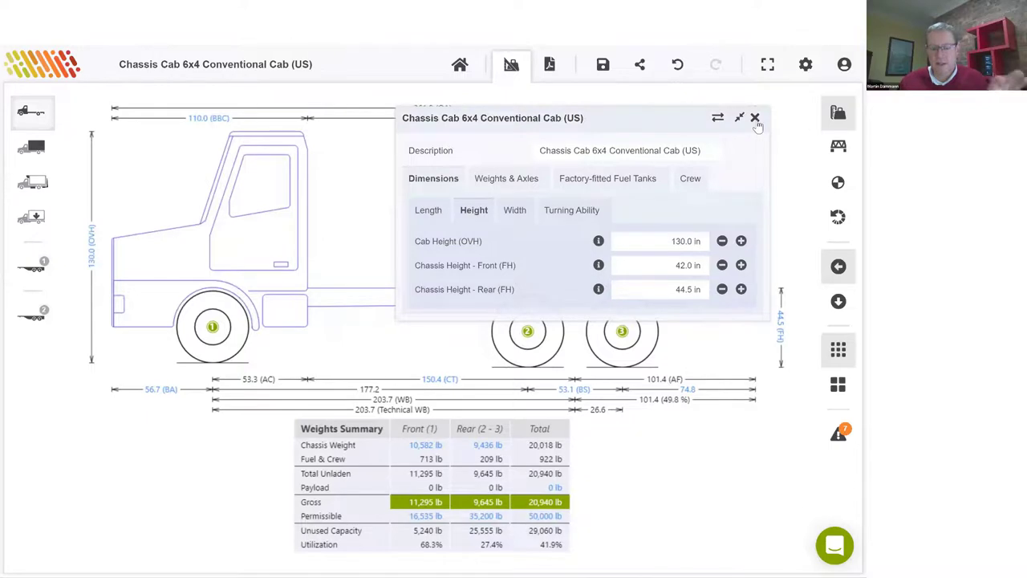
{"action": "triple_click", "coordinate": [686, 187]}
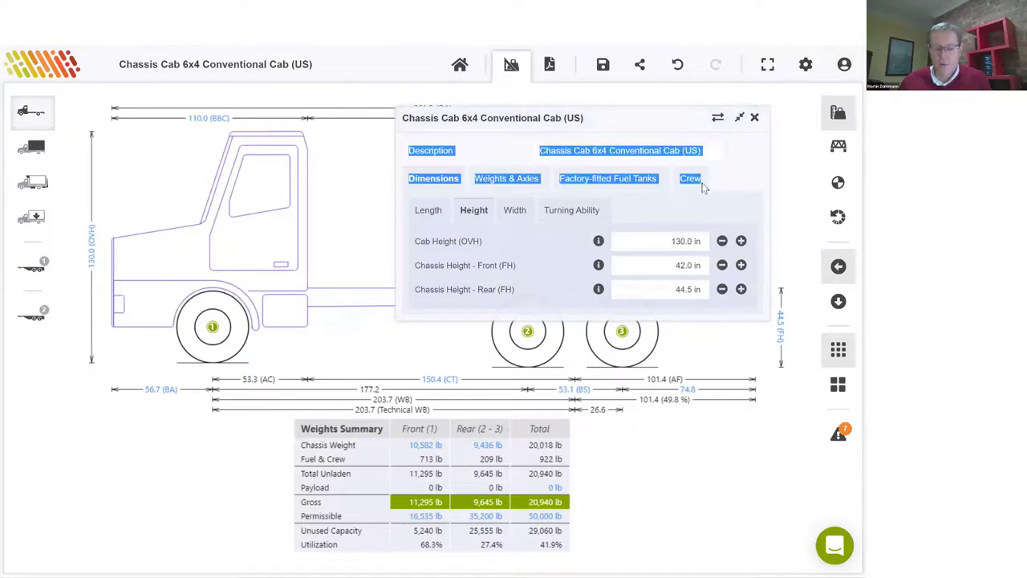
{"action": "left_click", "coordinate": [690, 193]}
- Set the Axle 2-3 tire radius to 19.0 in and close the chassis properties
{"action": "left_click", "coordinate": [503, 183]}
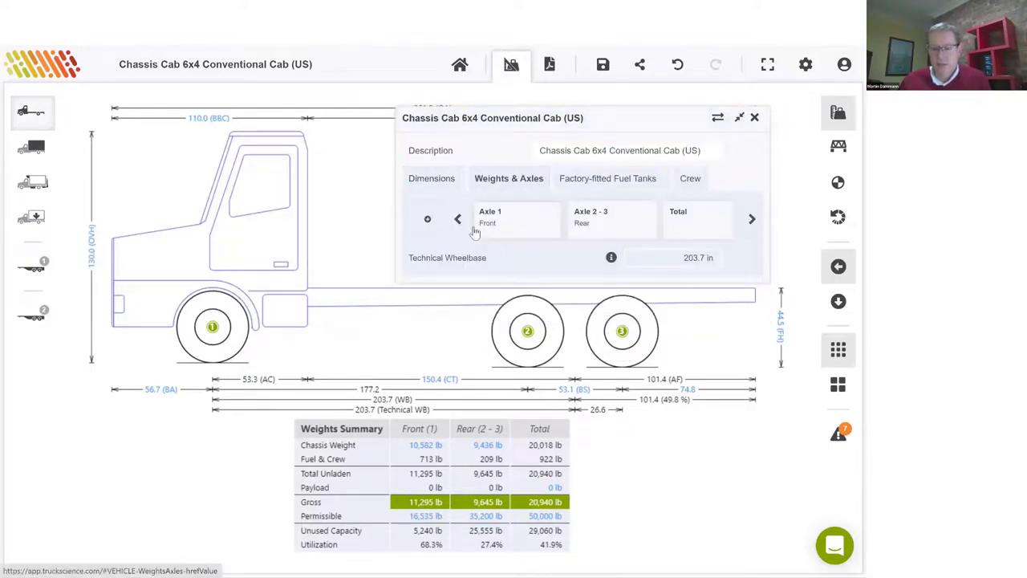
{"action": "left_click", "coordinate": [601, 220]}
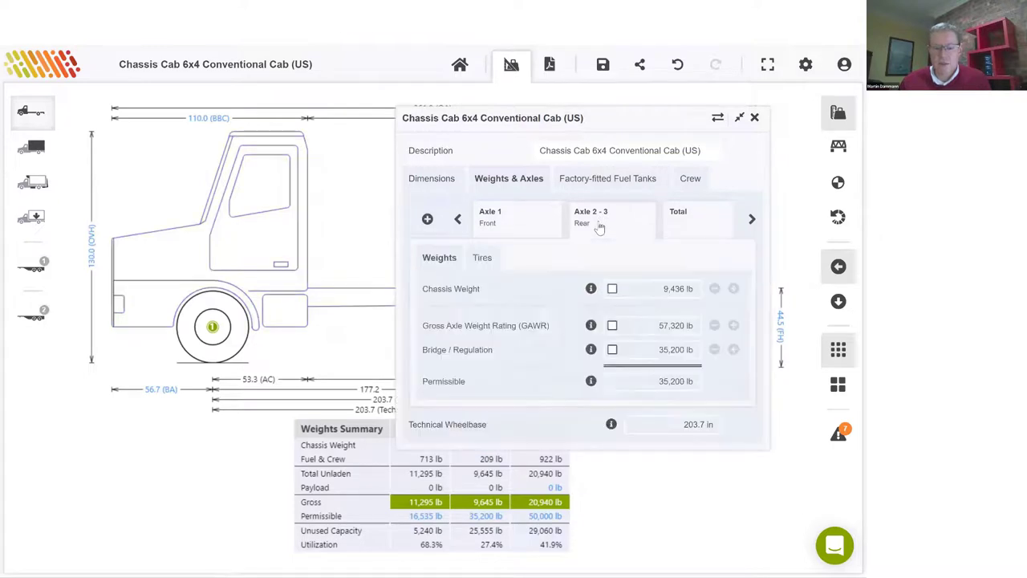
{"action": "left_click", "coordinate": [483, 257]}
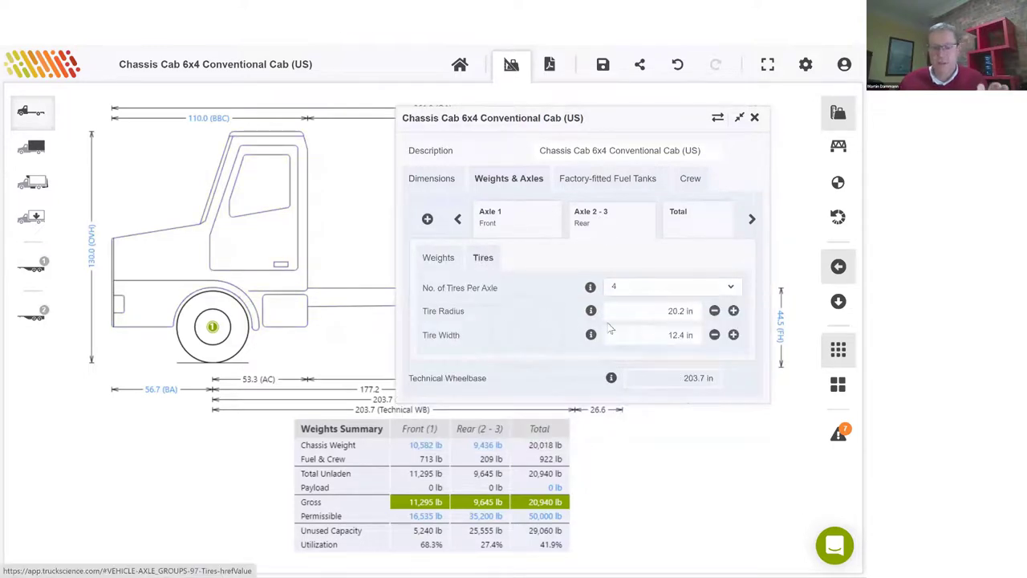
{"action": "left_click", "coordinate": [686, 312]}
{"action": "type", "text": "19"}
{"action": "key", "text": "Tab"}
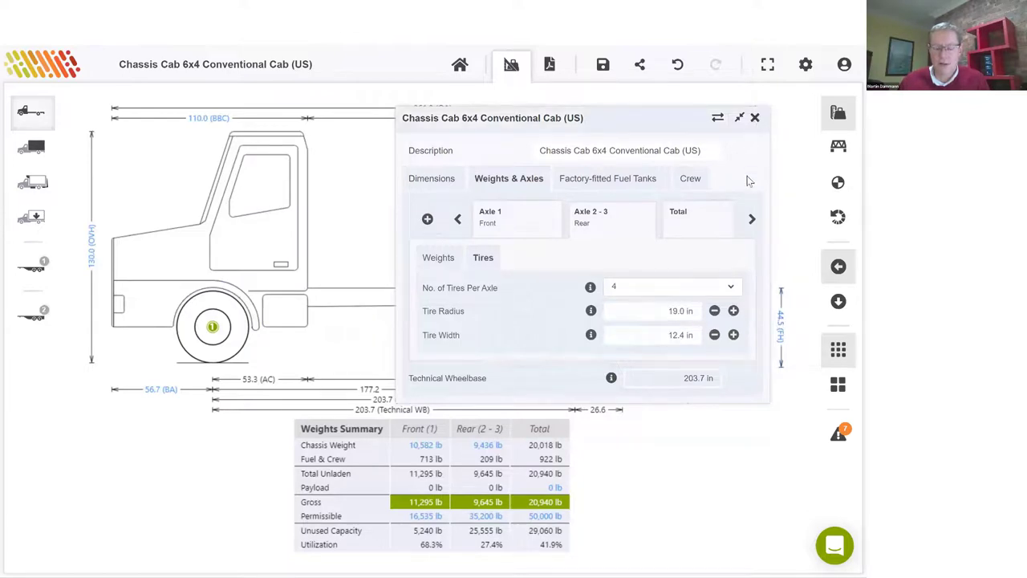
{"action": "left_click", "coordinate": [754, 117]}
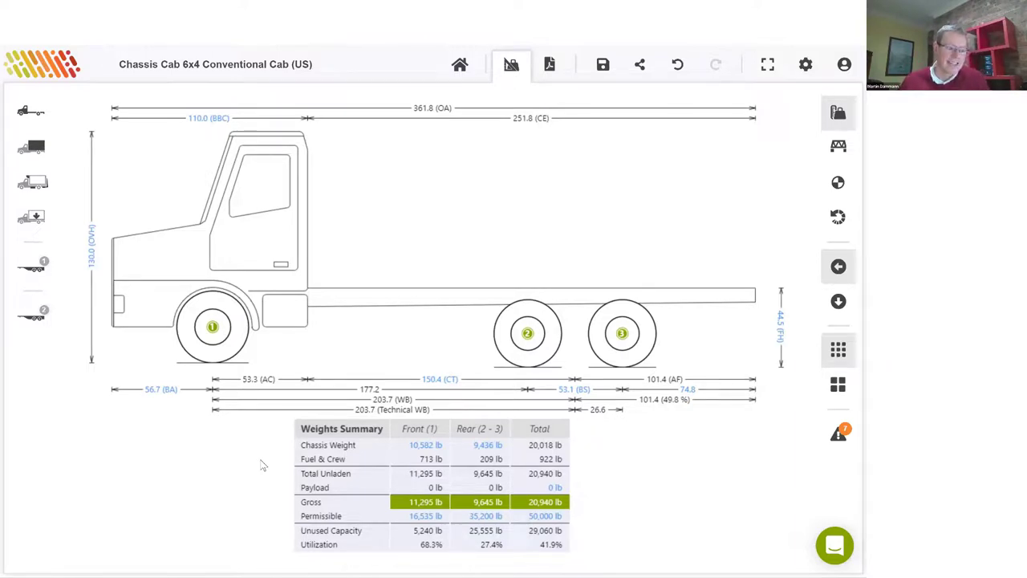
- Leave the template without saving and reset the manufacturer vehicle filters
{"action": "left_click", "coordinate": [460, 66]}
{"action": "left_click", "coordinate": [495, 331]}
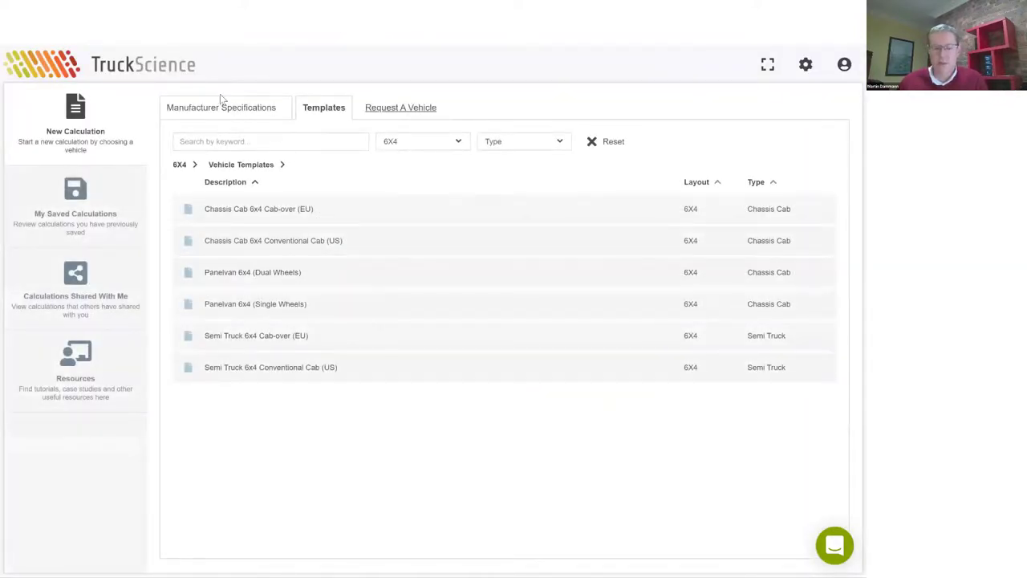
{"action": "left_click", "coordinate": [215, 109]}
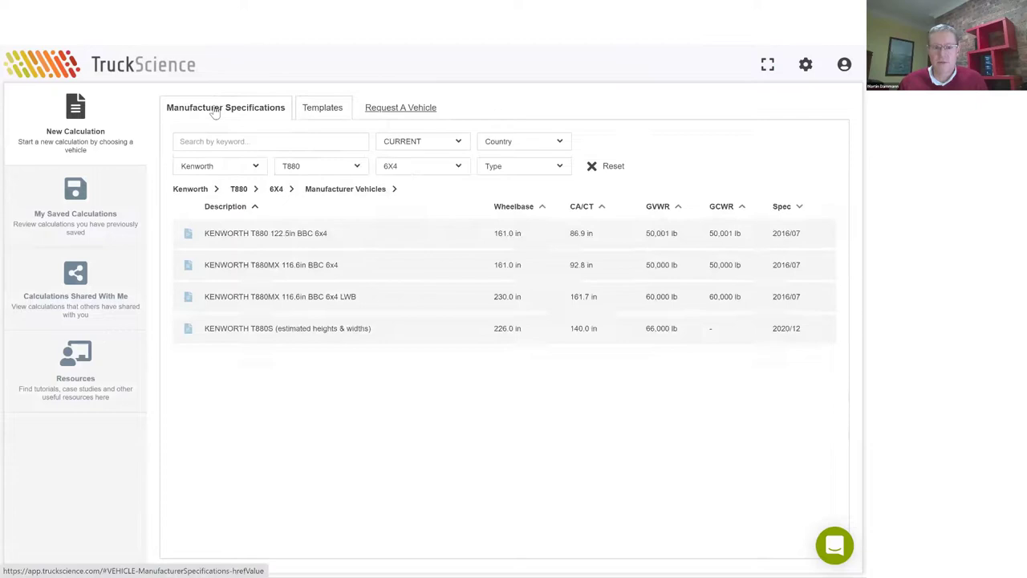
{"action": "left_click", "coordinate": [614, 172]}
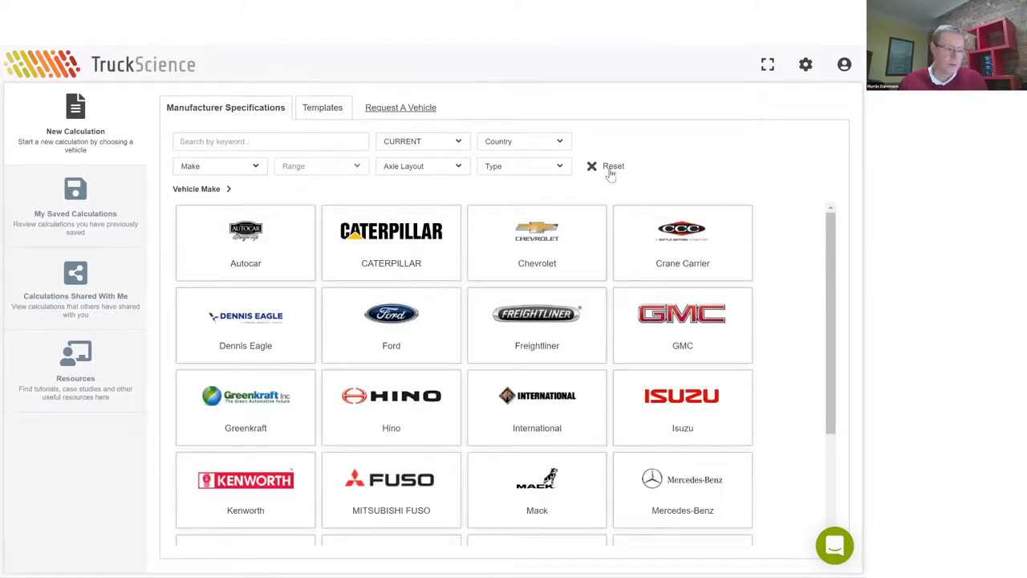
- Filter to Kenworth T880 6X4 and open the T880MX 116.6in BBC 6x4 LWB
{"action": "left_click", "coordinate": [264, 489]}
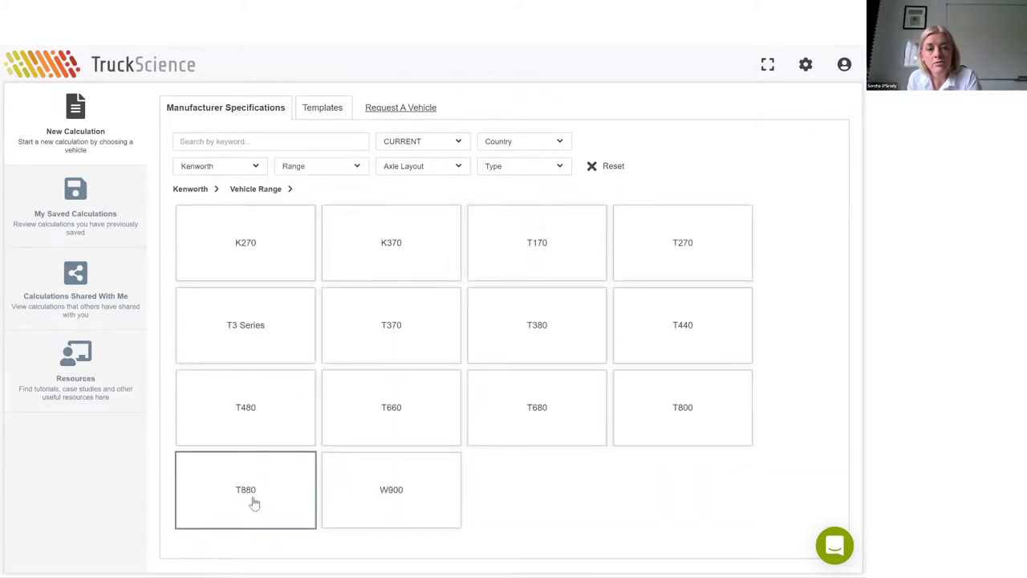
{"action": "left_click", "coordinate": [253, 502]}
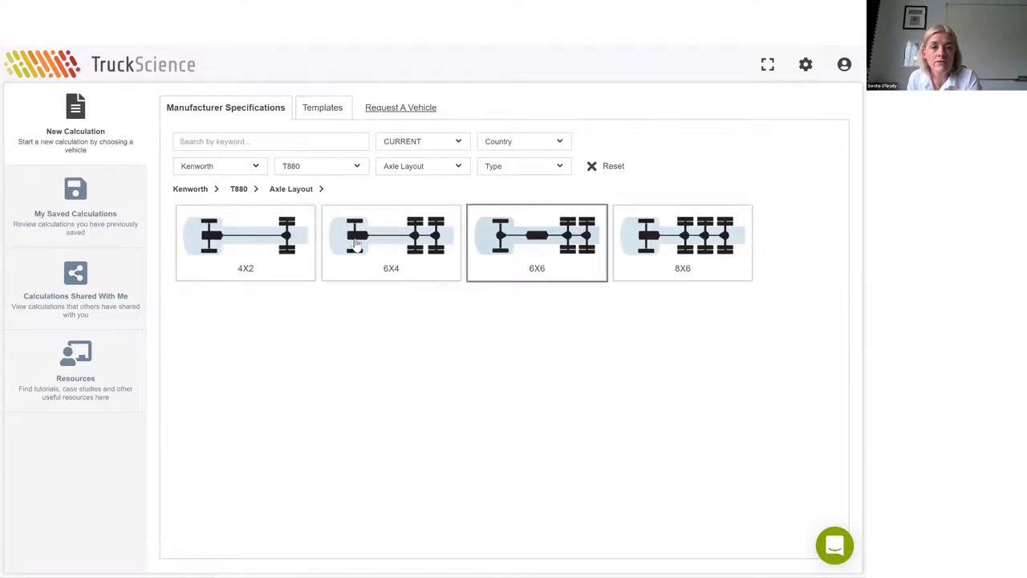
{"action": "left_click", "coordinate": [414, 241]}
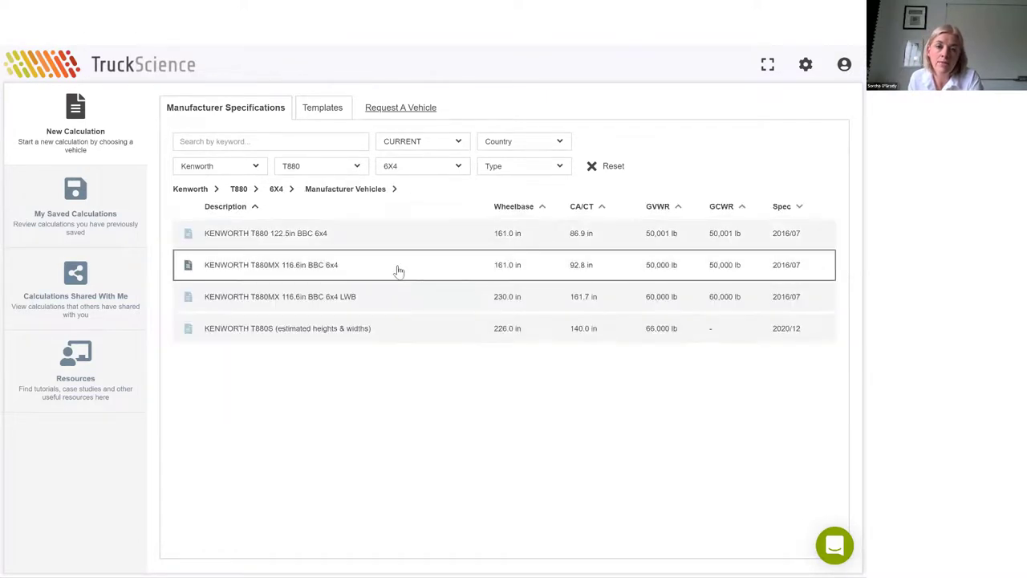
{"action": "left_click", "coordinate": [412, 298]}
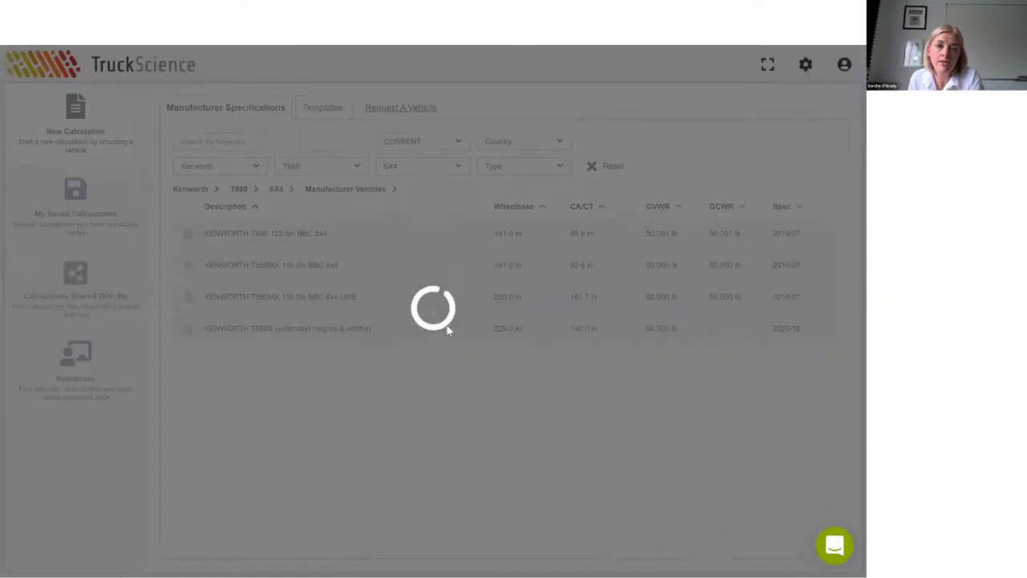